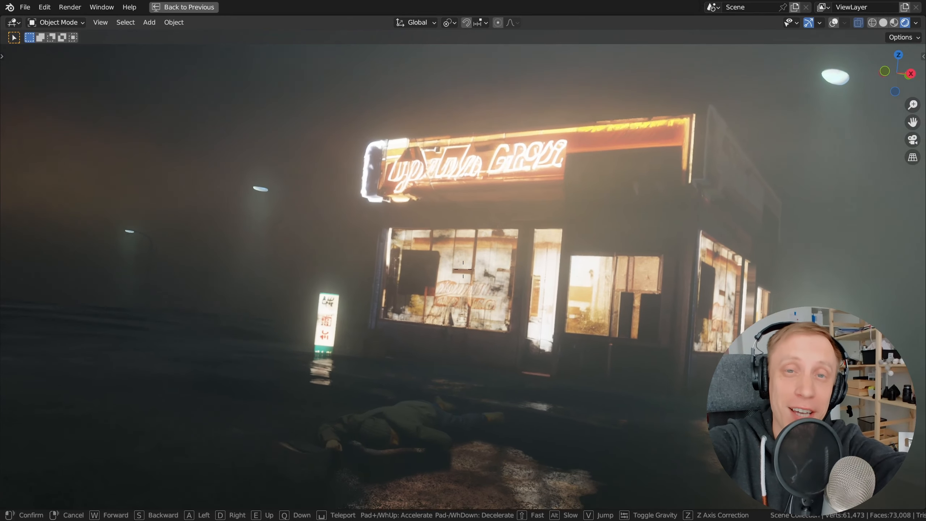
Step: Fly around the foggy neon-lit shop to examine the scene from several positions, and restore the full workspace layout
key("a")
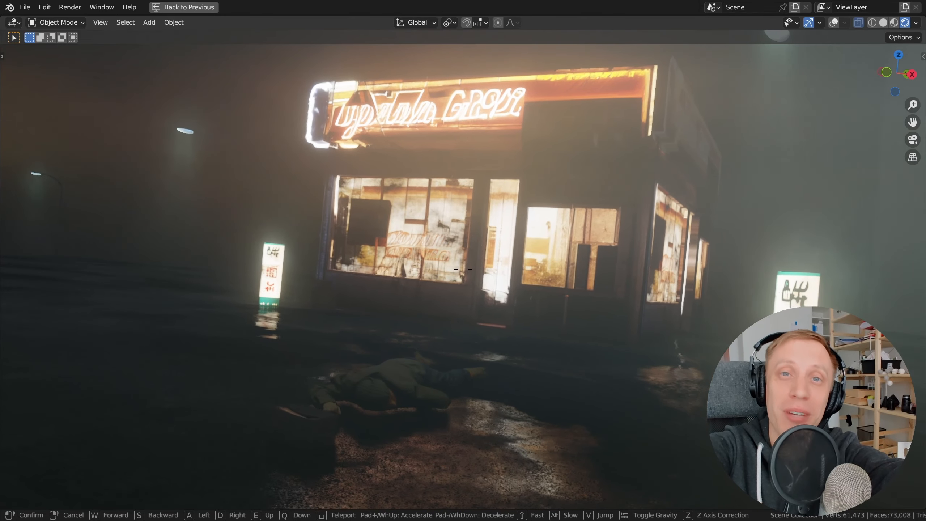
key("d")
key("d")
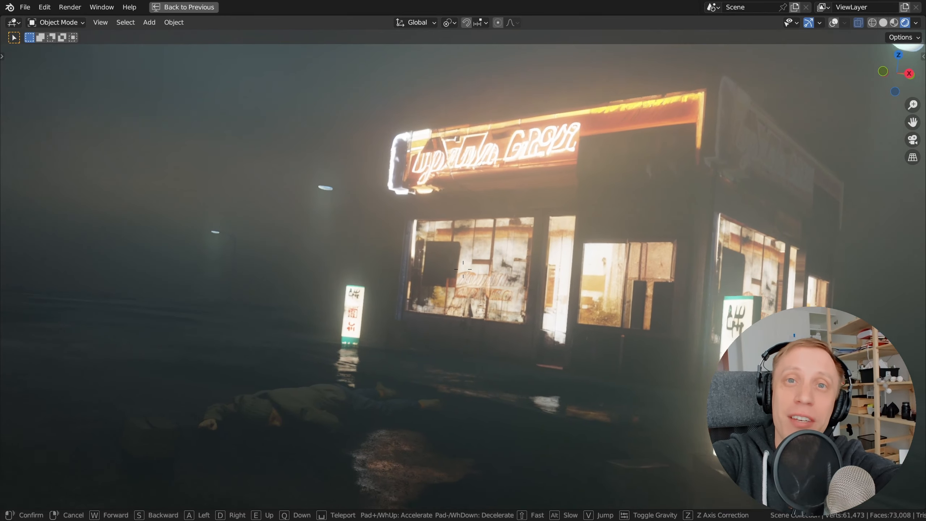
key("a")
left_click(463, 269)
key("ctrl+alt+space")
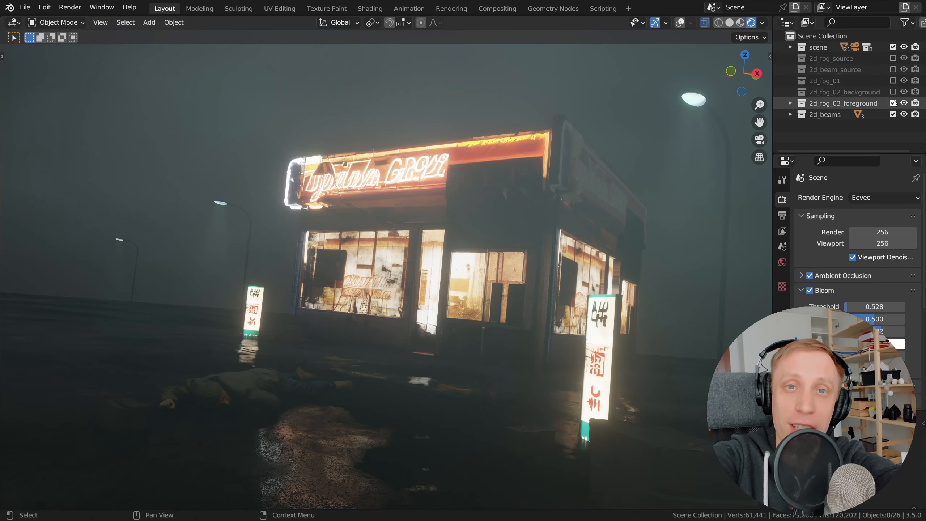
Step: Exclude the 2d_fog_03_foreground and 2d_beams collections from the view layer
left_click(892, 102)
left_click(893, 115)
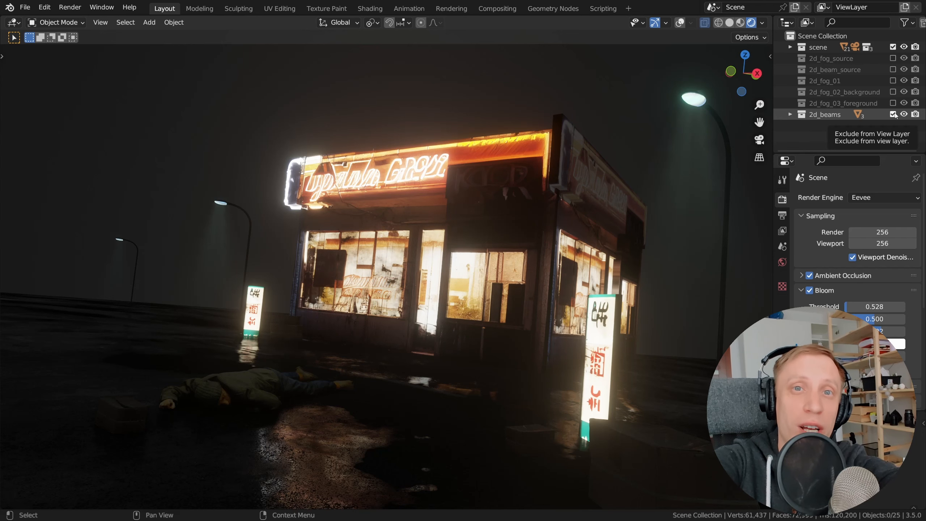
left_click(893, 115)
Step: Include the 2d_fog_01, 2d_fog_02_background and 2d_fog_03_foreground collections in the view layer
left_click(893, 81)
left_click(893, 91)
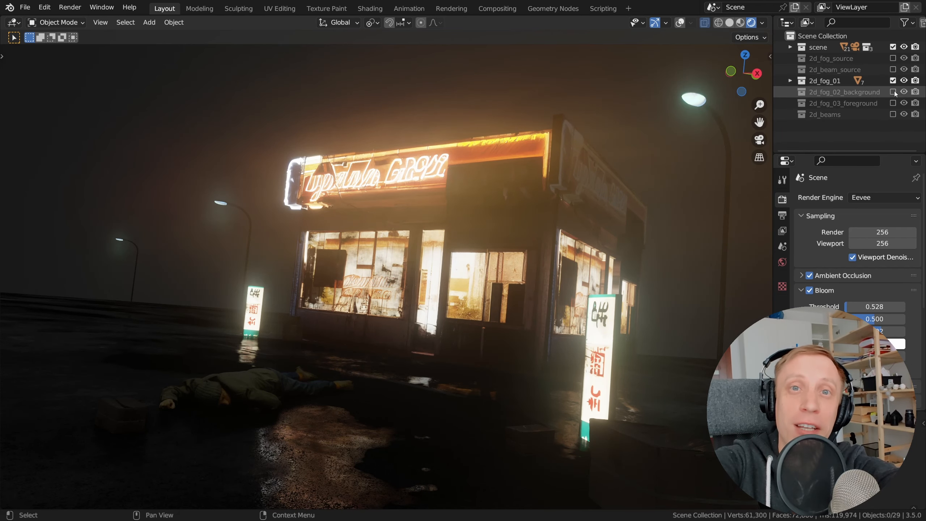
left_click(893, 102)
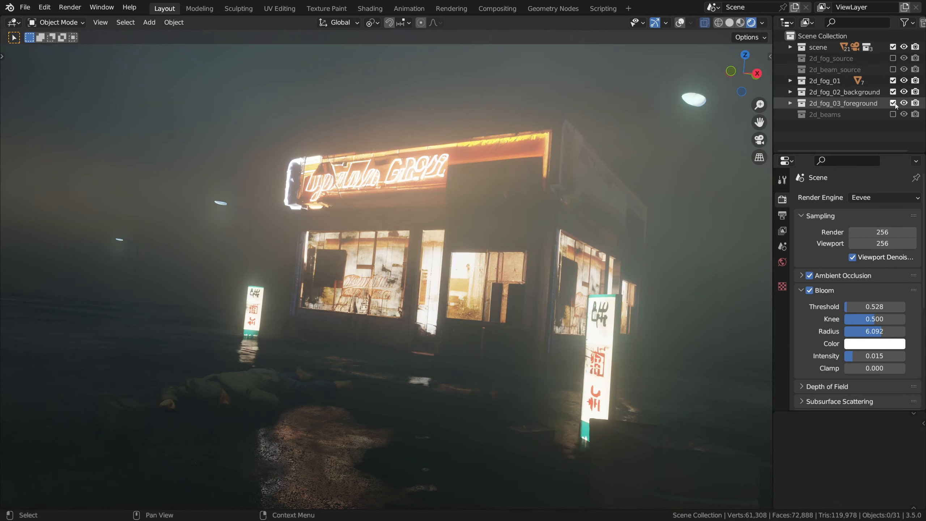
Step: Maximize the viewport and fly backward from the shop to view the fog layers in motion
key("ctrl+space")
key("shift+grave")
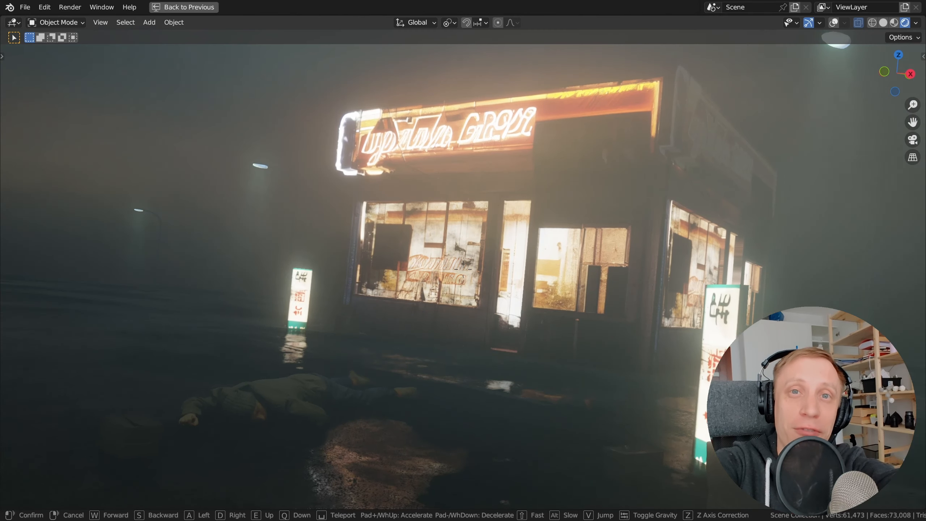
key("s")
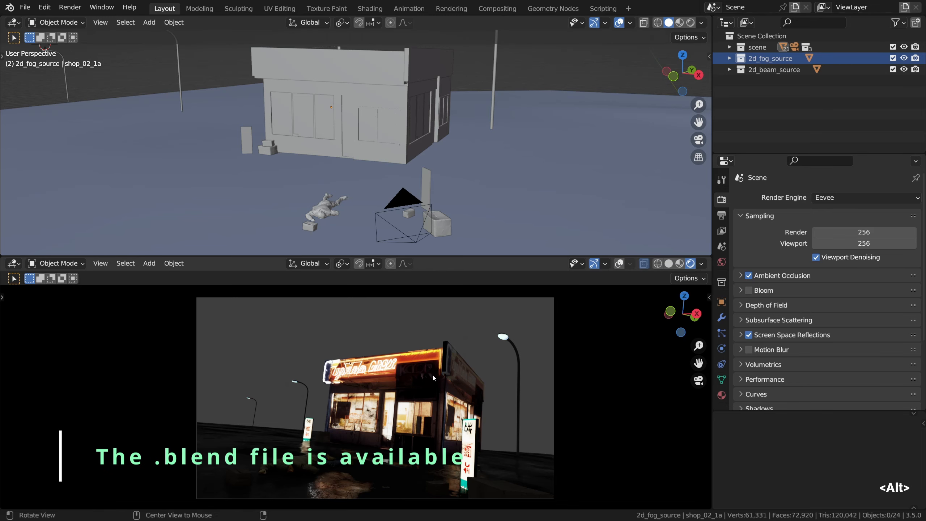
Step: Show the Shader Editor above the camera view, with the shader type set to World
left_click_drag(429, 389, 340, 398, "alt")
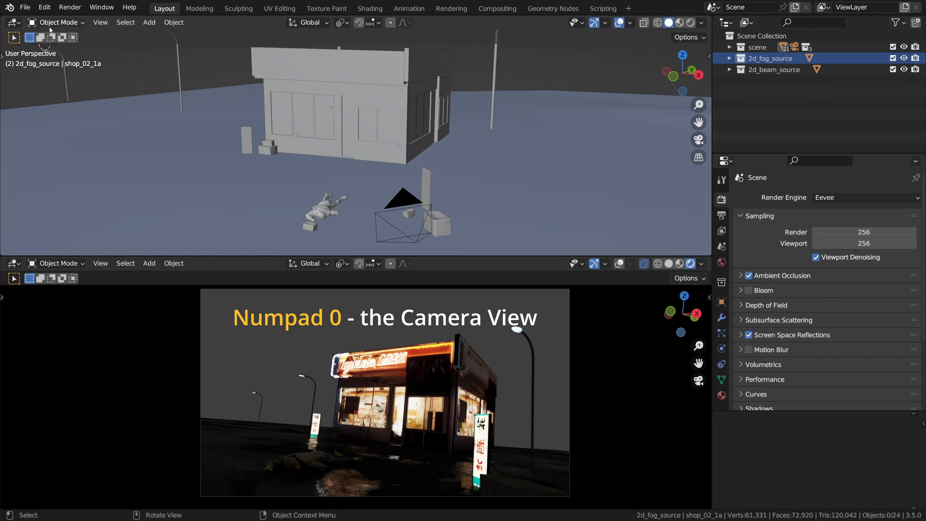
left_click(13, 22)
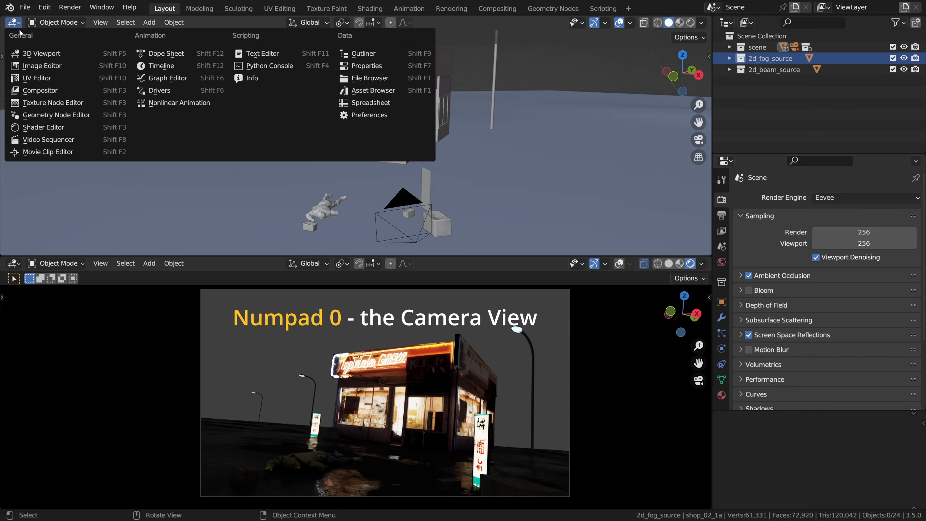
left_click(35, 128)
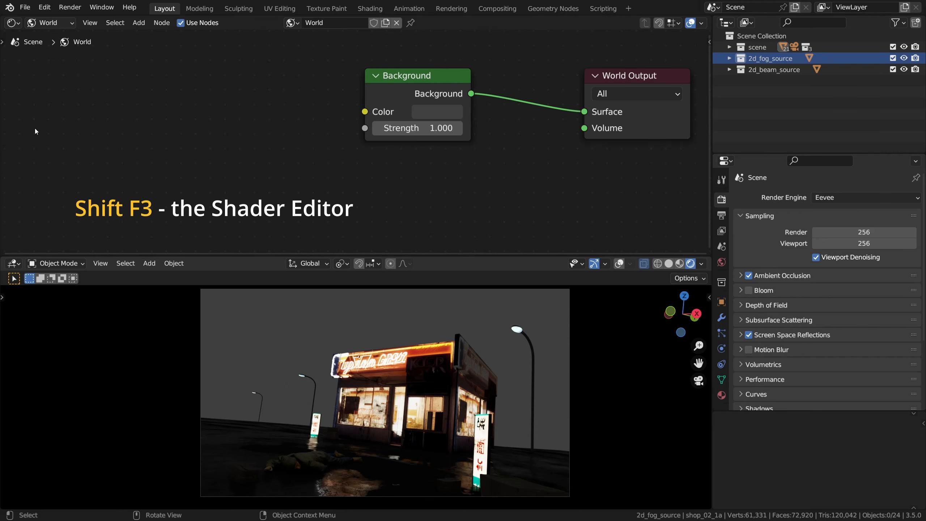
left_click(44, 23)
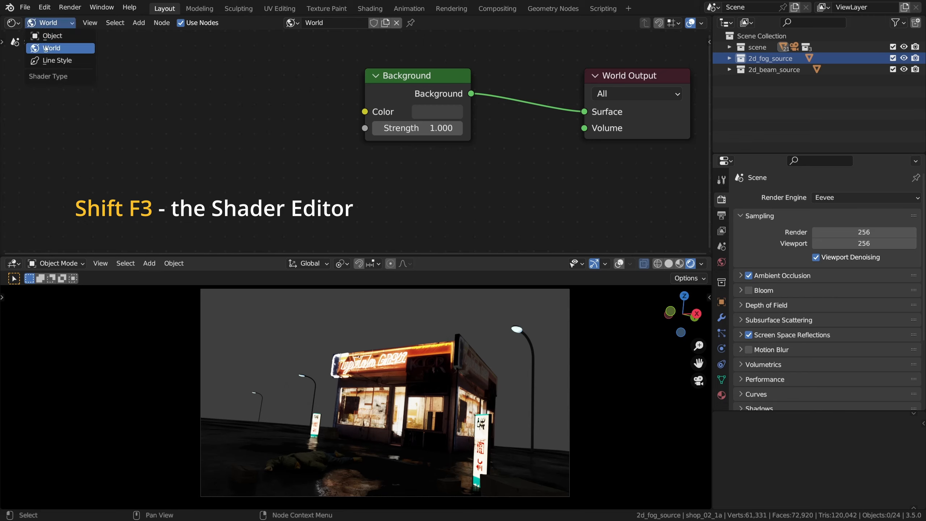
left_click(51, 48)
Step: Connect a new Principled Volume node with a density of 0.120 to the World Output's Volume input
middle_click_drag(426, 144, 306, 110)
key("shift+a")
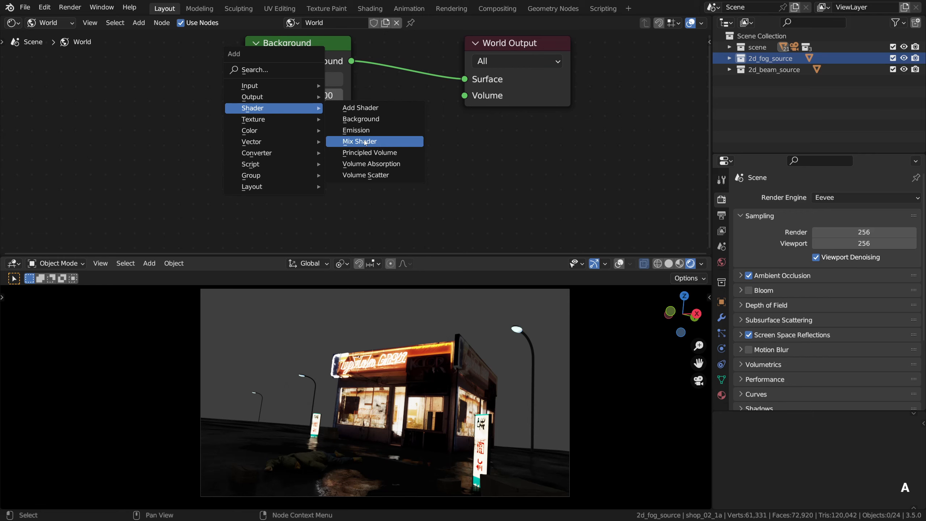
left_click(373, 156)
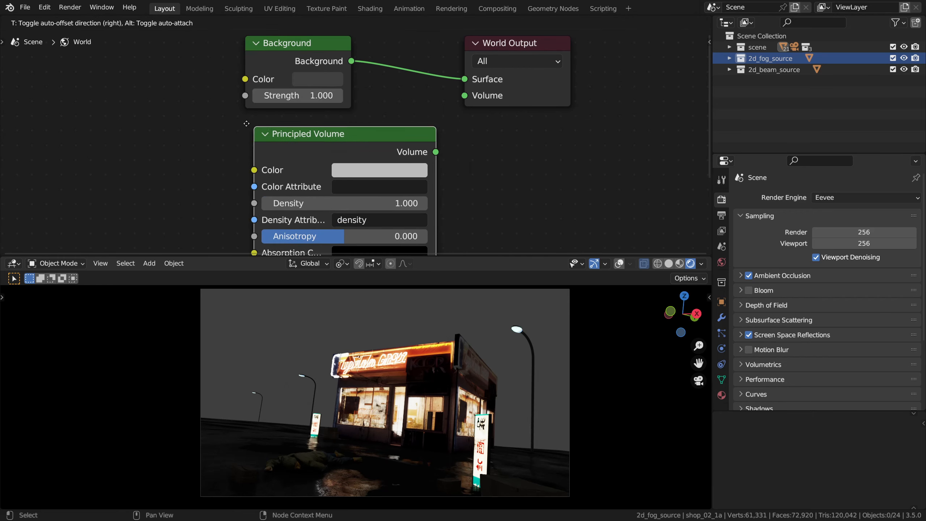
left_click(455, 155)
middle_click_drag(456, 155, 443, 119)
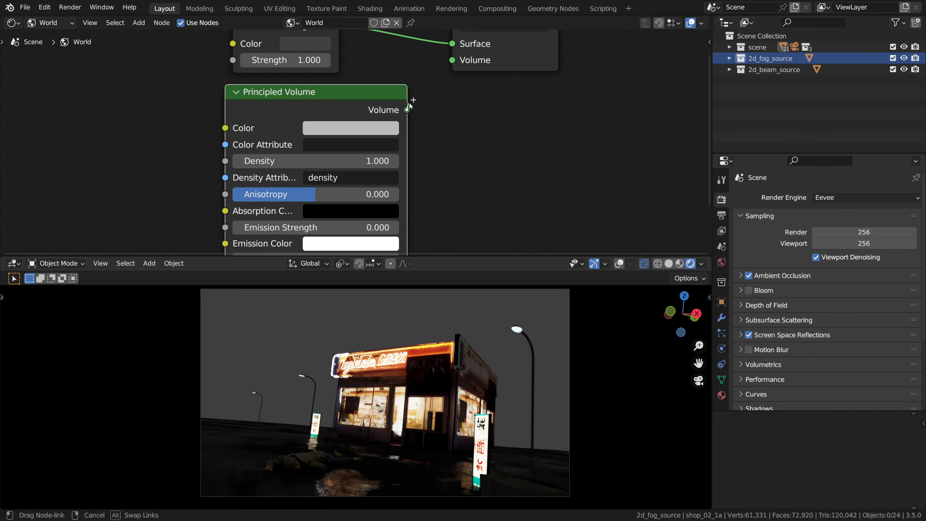
left_click_drag(407, 110, 452, 61)
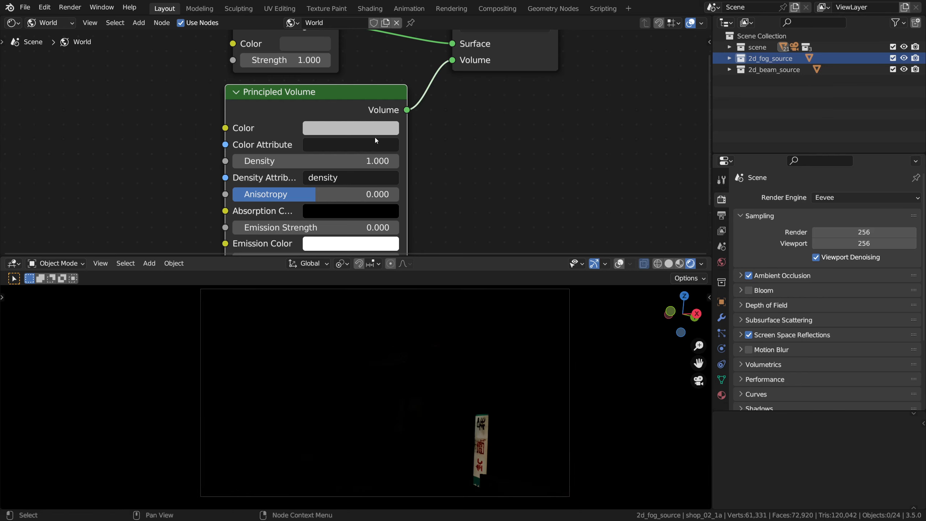
left_click_drag(366, 161, 332, 161, "shift")
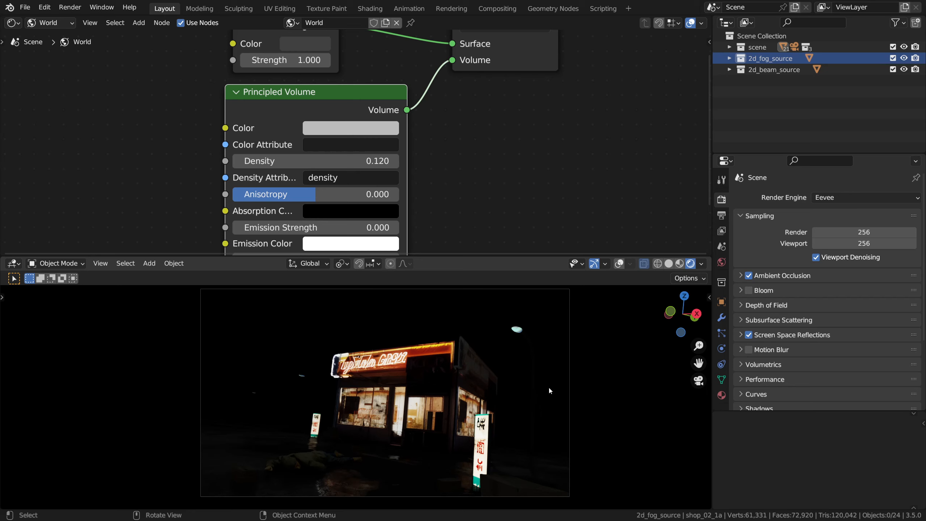
Step: Switch the render engine to Cycles and enable denoising for the viewport
left_click(843, 199)
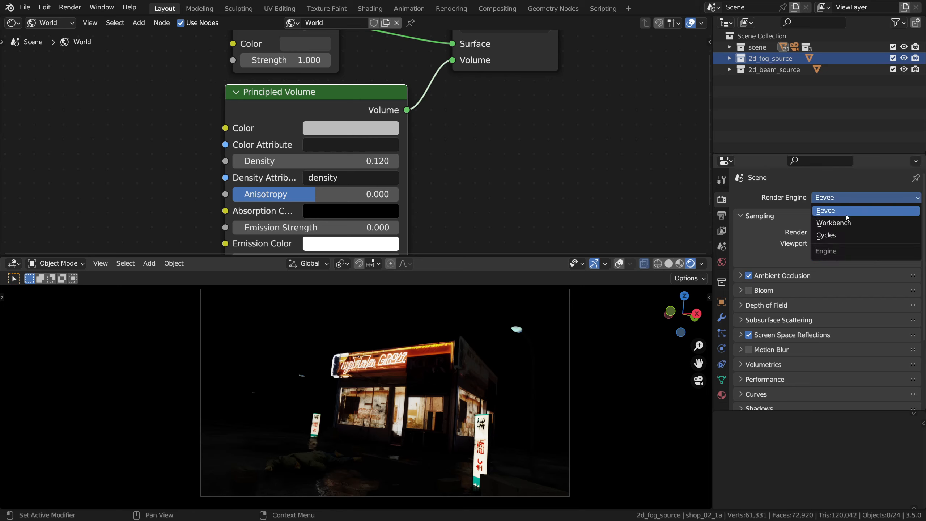
left_click(841, 235)
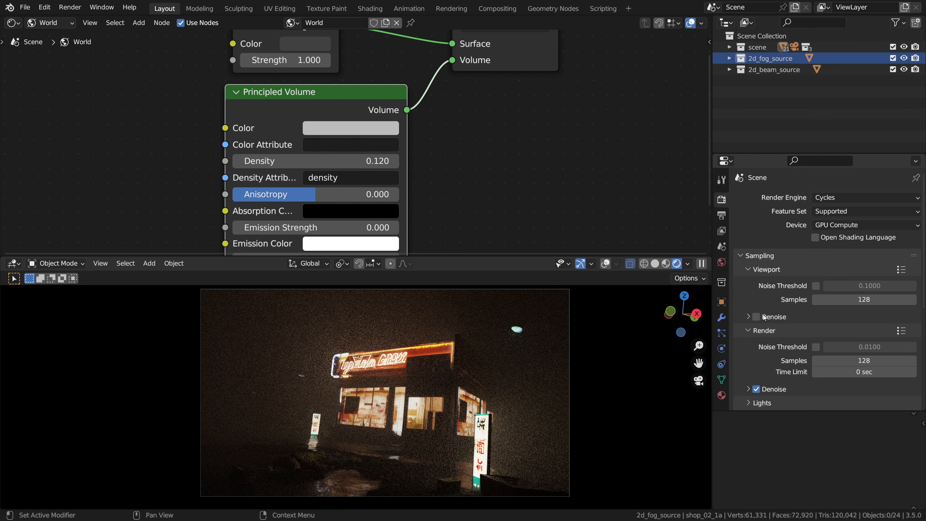
left_click(764, 316)
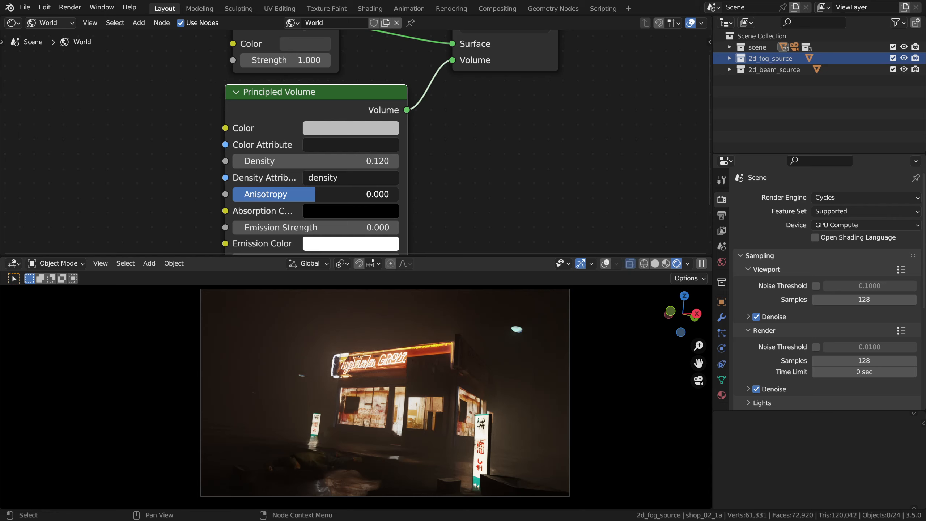
Step: Set the Principled Volume node's Anisotropy to 0.915
left_click_drag(316, 194, 391, 194)
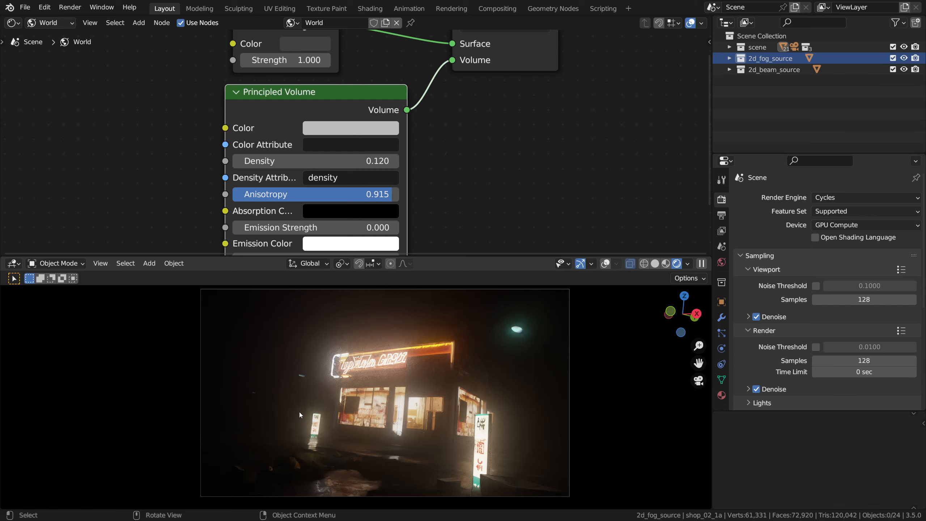
Step: Delete the Principled Volume node from the world shader and switch the render engine back to Eevee
key("x")
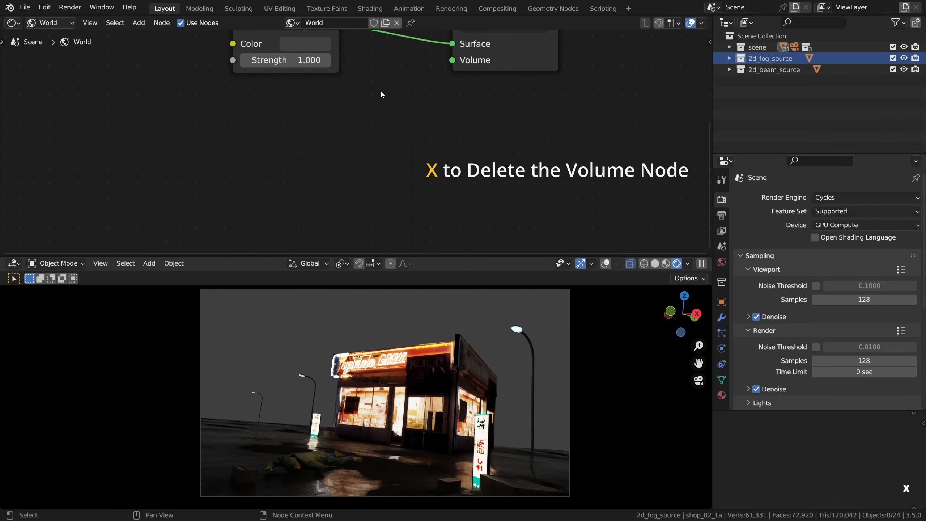
left_click(828, 198)
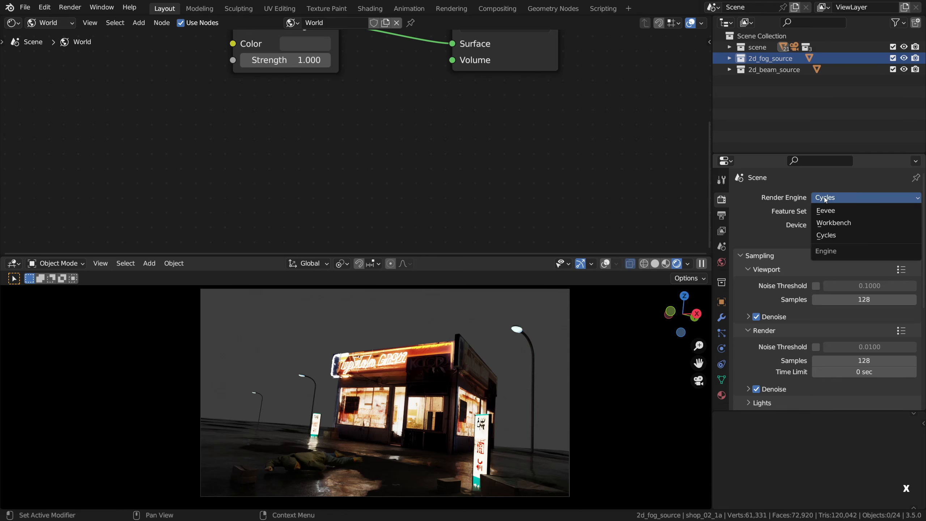
left_click(826, 211)
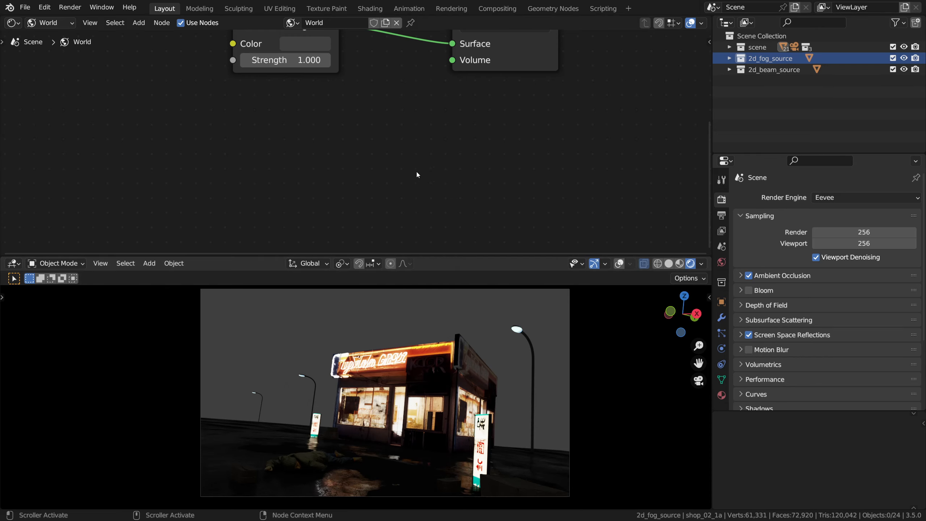
Step: Toggle the area above the camera view to the 3D Viewport and back to the Shader Editor, framing the World nodes
key("shift+F5")
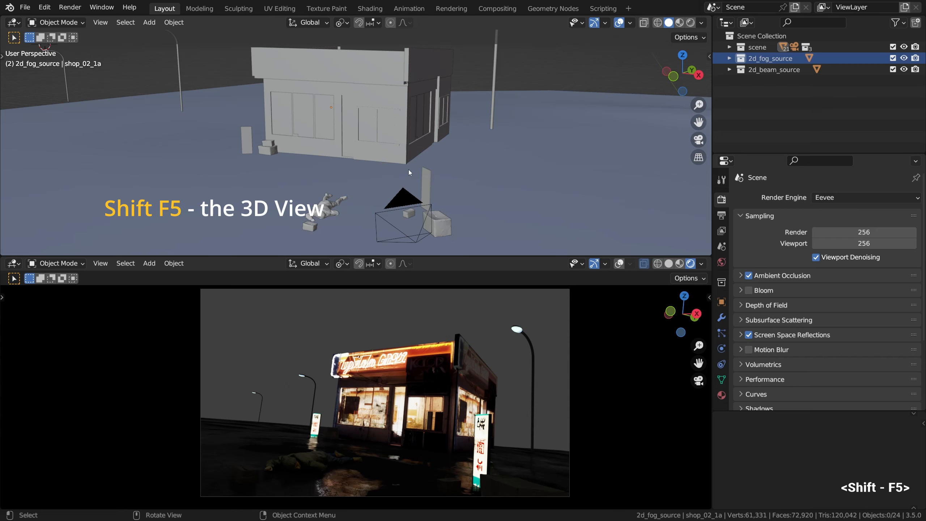
key("shift+F3")
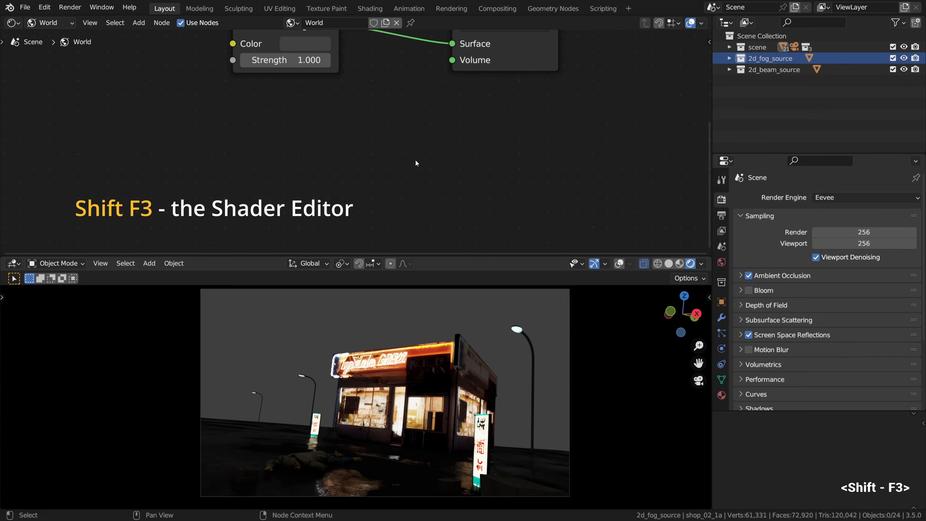
key("Home")
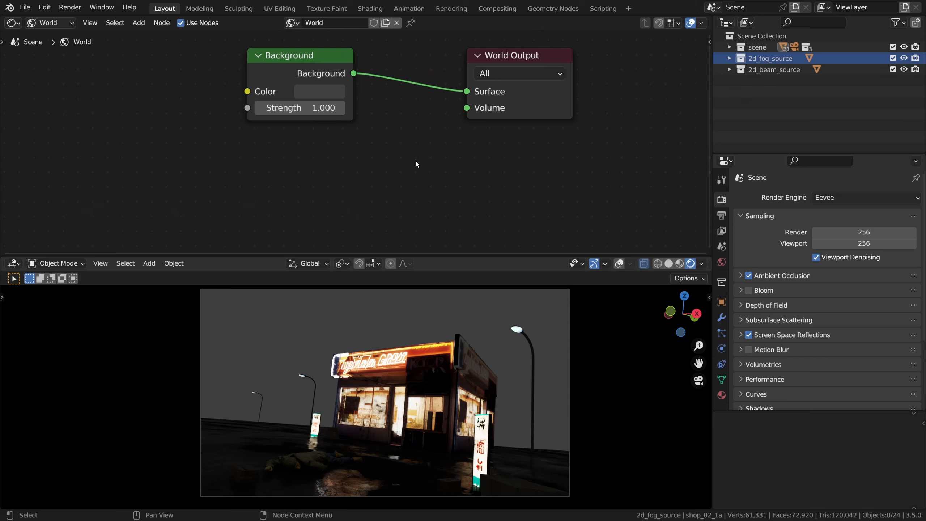
key("Home")
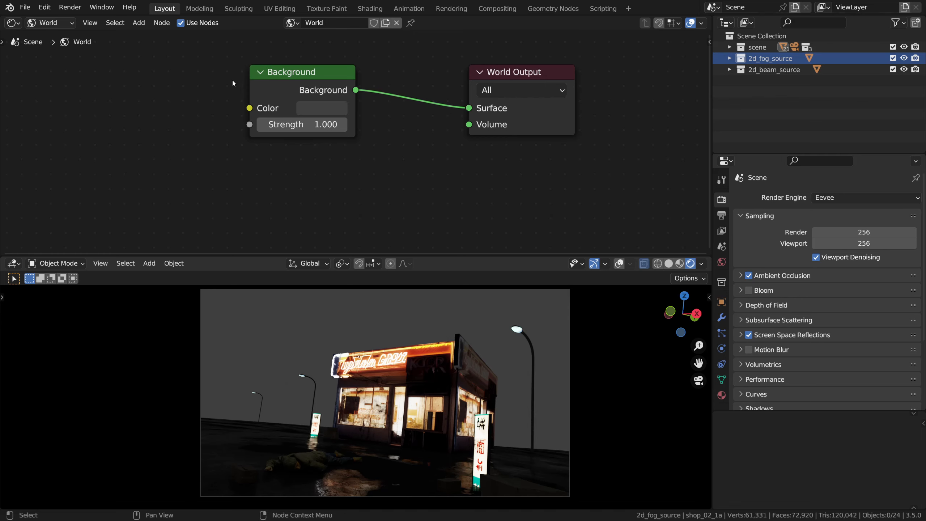
Step: Change the Shader Editor's shader type to Object to show the shop's material nodes
left_click(62, 23)
left_click(56, 36)
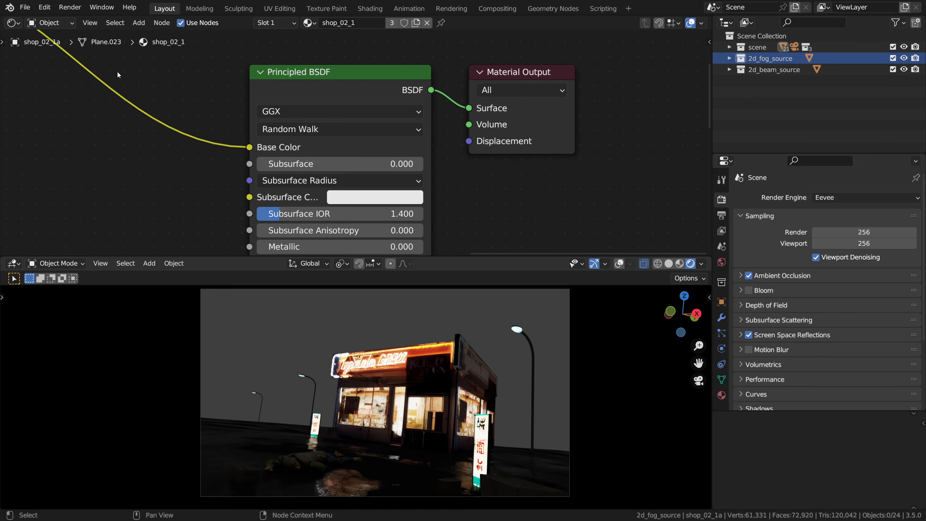
scroll(210, 129, "down", 1)
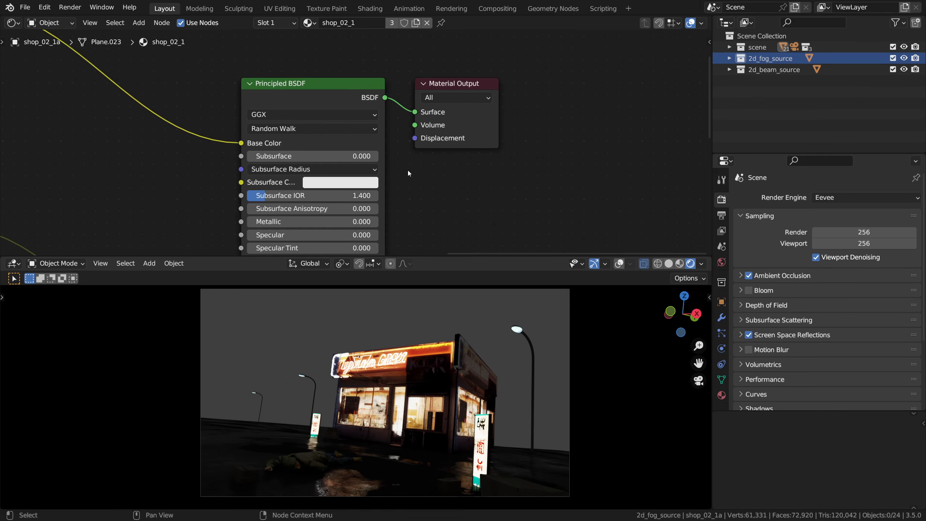
Step: Return the Shader Editor area to the 3D Viewport and expand the 2d_fog_source collection
key("shift+F5")
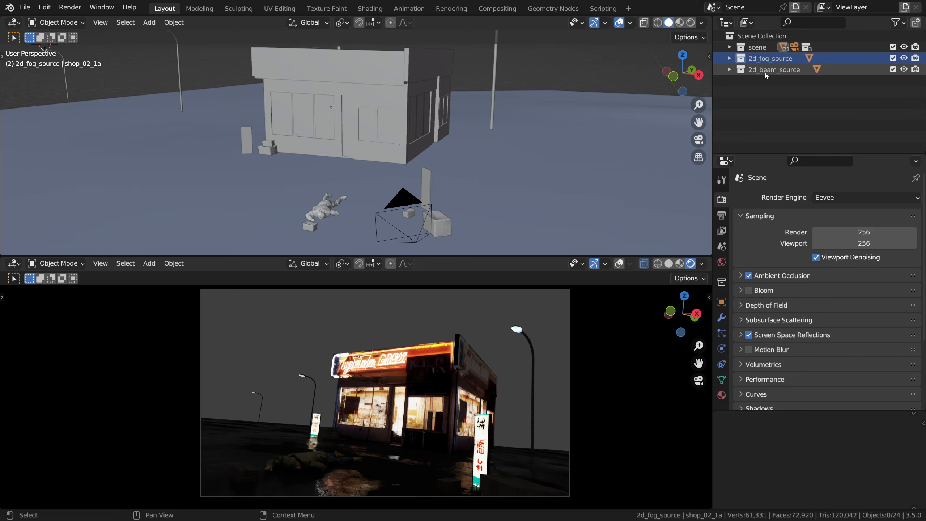
left_click(730, 58)
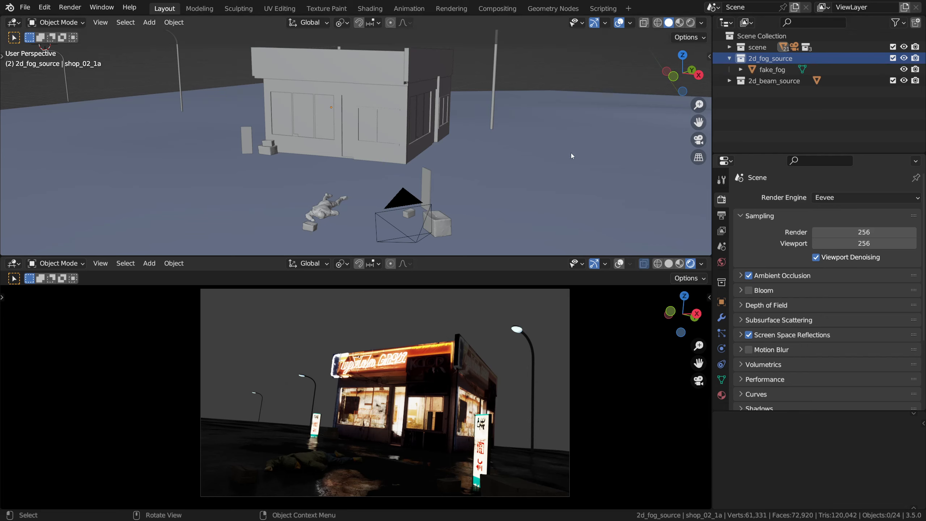
Step: Locate the source planes beside the ground and select the square fog plane, followed by the tapered beam plane
scroll(466, 142, "down", 5)
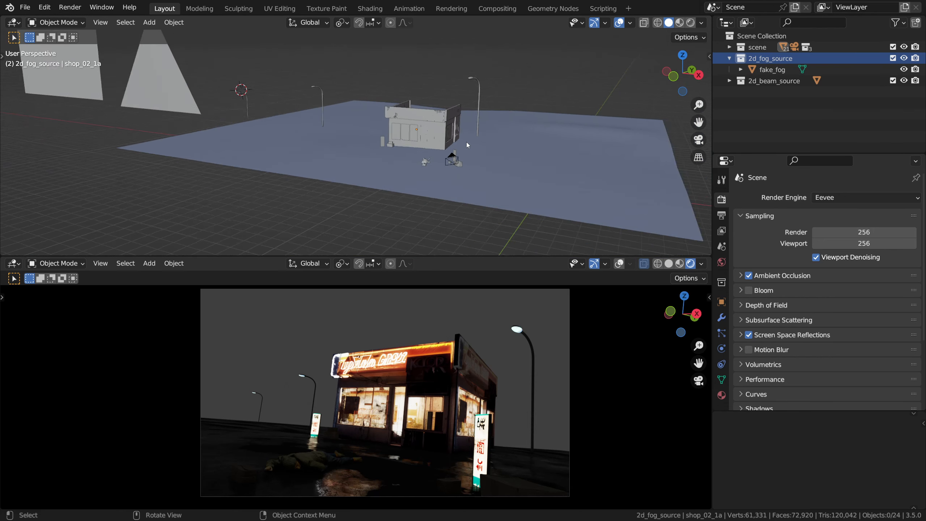
scroll(435, 148, "up", 4)
middle_click_drag(435, 147, 452, 172, "shift")
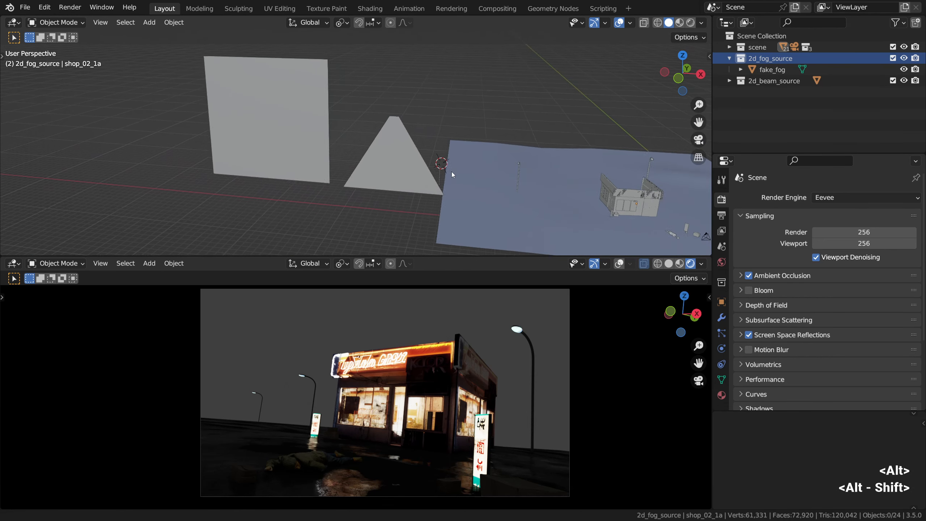
left_click(250, 116)
left_click(356, 140)
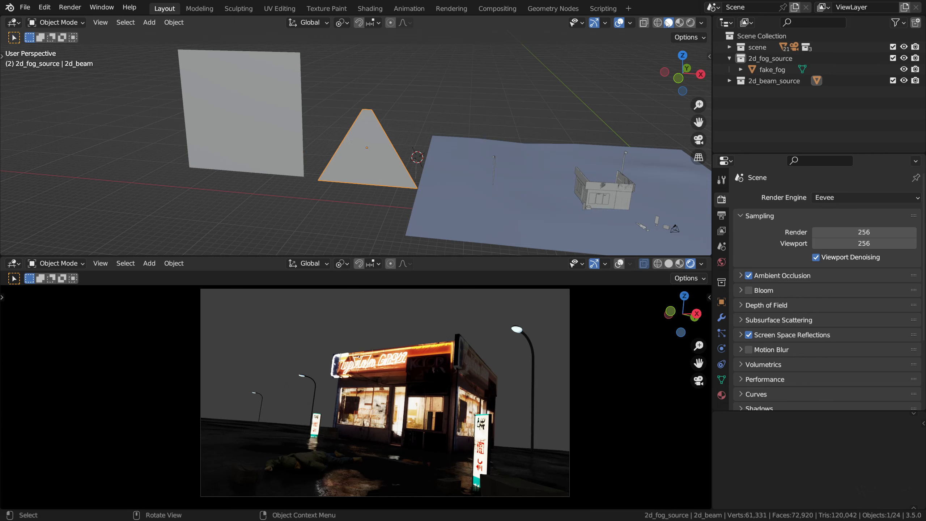
Step: Duplicate the square fog plane and place the copy over the ground near the shop
left_click(263, 130)
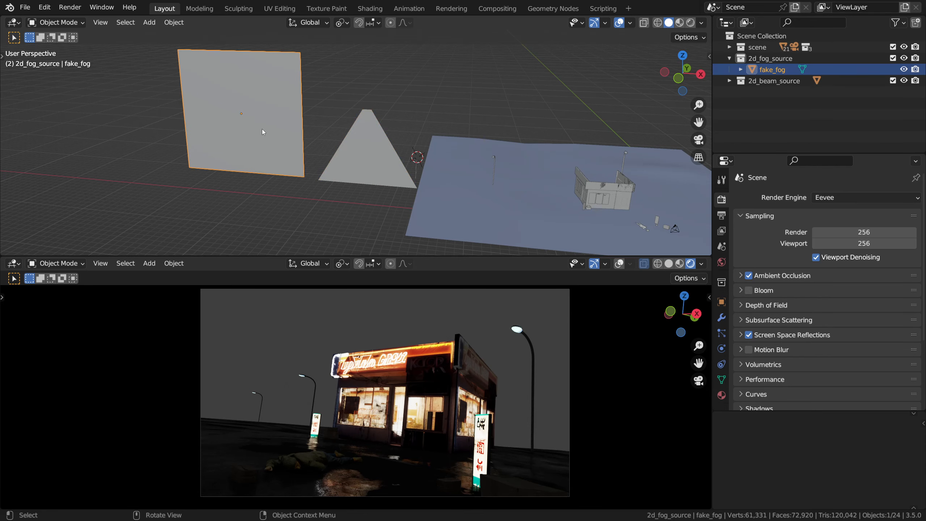
scroll(265, 127, "down", 2)
middle_click_drag(267, 125, 182, 134, "shift")
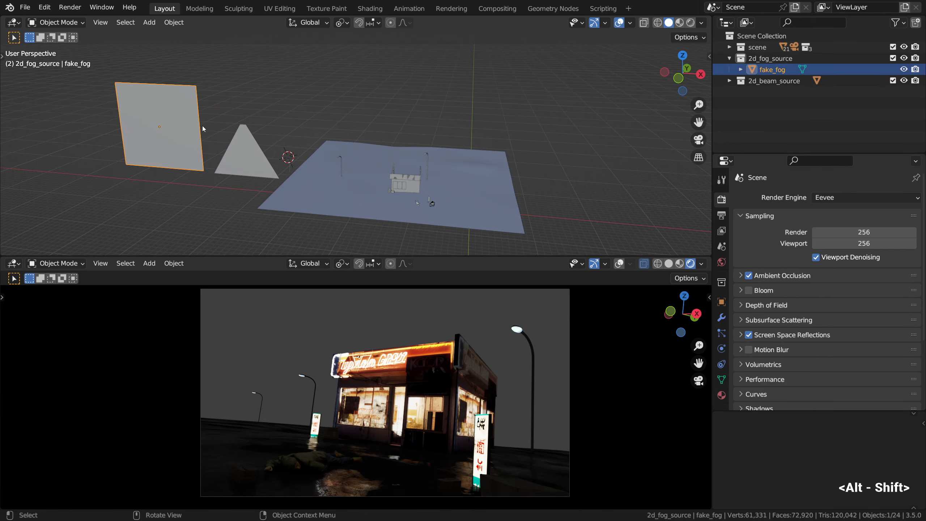
key("shift+d")
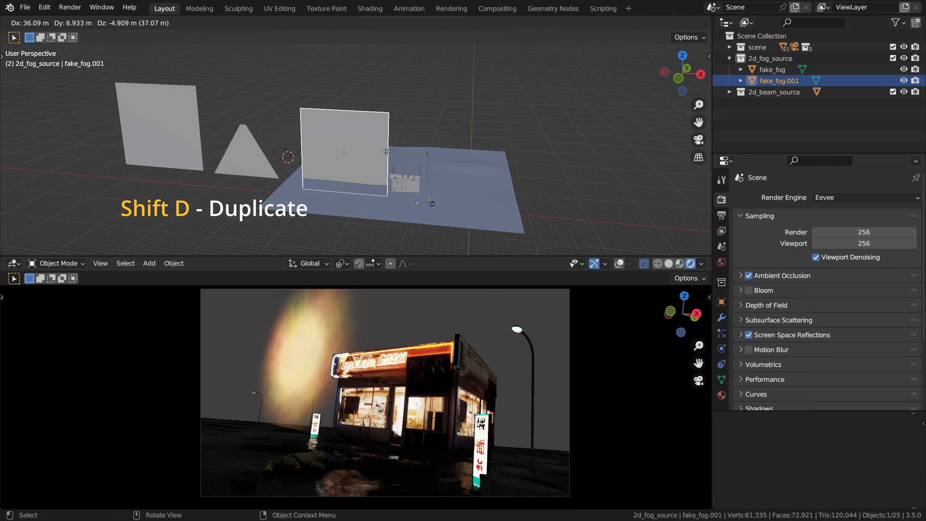
left_click(392, 153)
Step: Shift the copied fog plane horizontally with Z locked, scale it down to about half size, and reposition it beside the shop
scroll(394, 181, "up", 2)
left_click_drag(395, 181, 361, 159, "alt")
key("g")
key("shift+z")
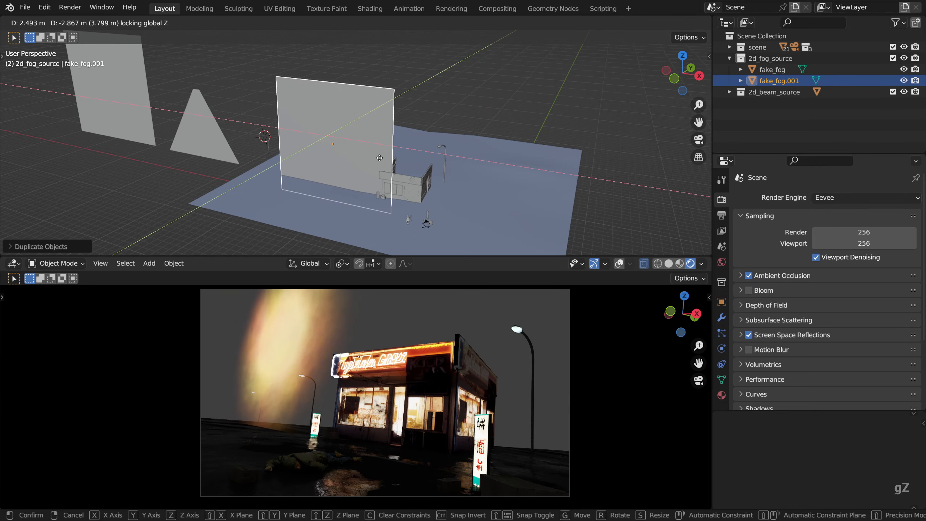
left_click(379, 159)
key("s")
left_click(390, 141)
key("g")
left_click(406, 150)
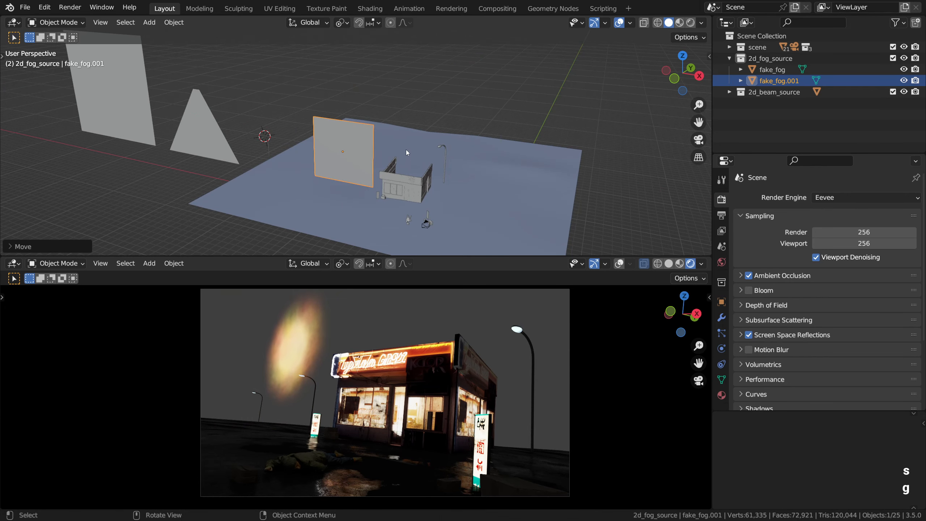
Step: Rotate the copied fog plane about the global Z axis to face the camera
scroll(378, 157, "up", 3)
key("r")
key("z")
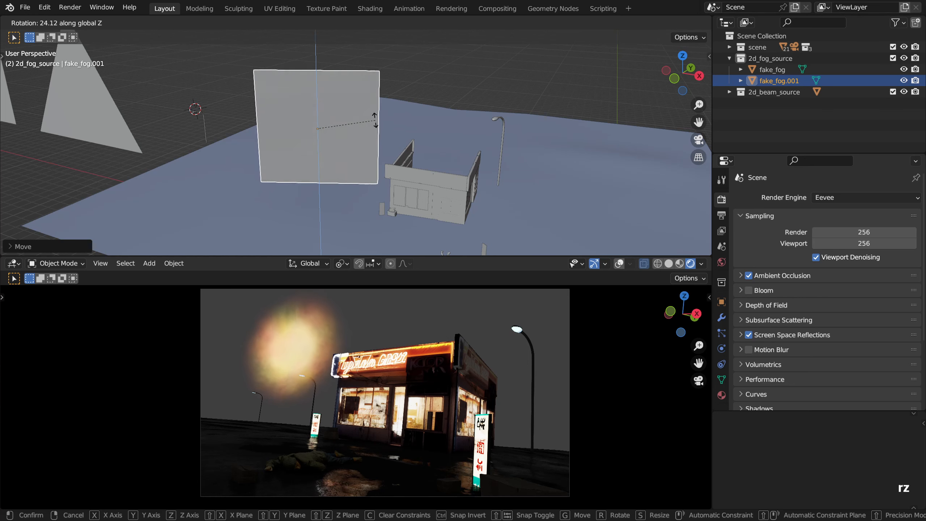
left_click(377, 114)
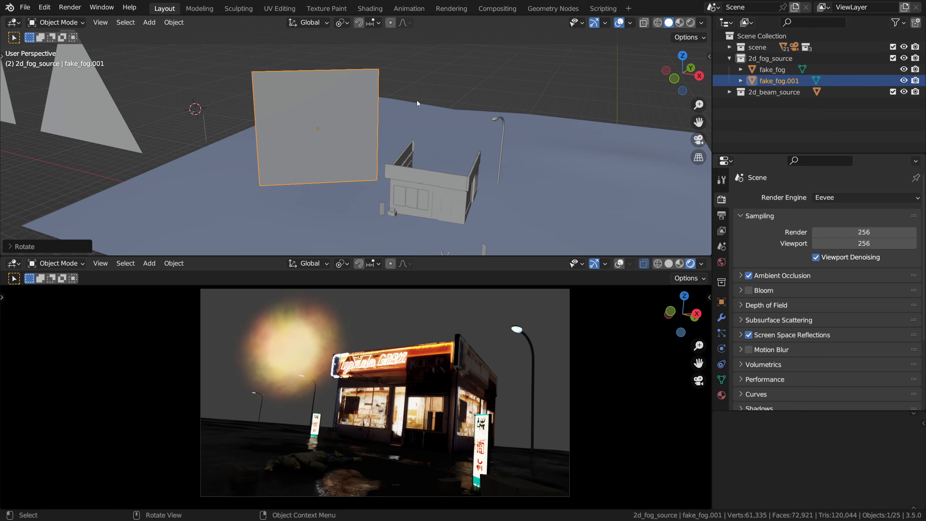
Step: Show overlays in the camera view and enable X-ray in the modelling viewport above it
left_click(619, 265)
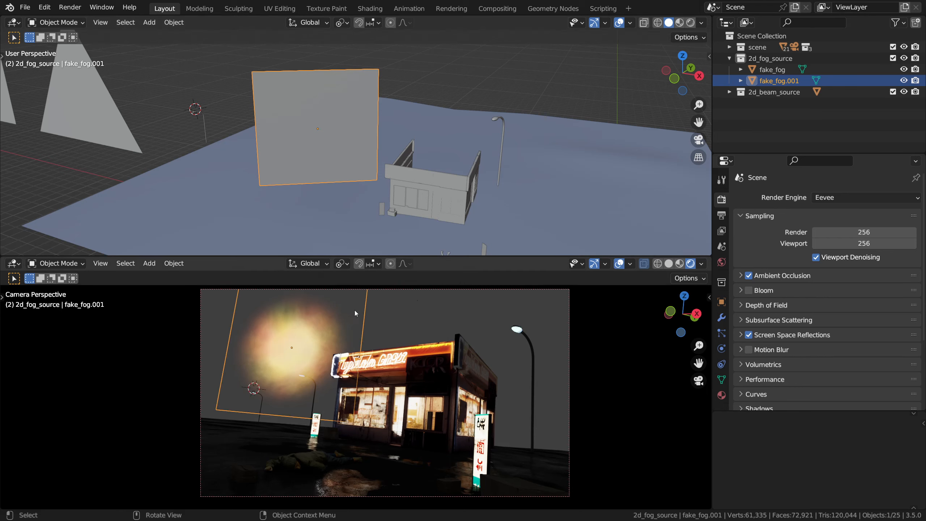
left_click(366, 316)
left_click(359, 316)
left_click(367, 316)
left_click(340, 317)
left_click(644, 23)
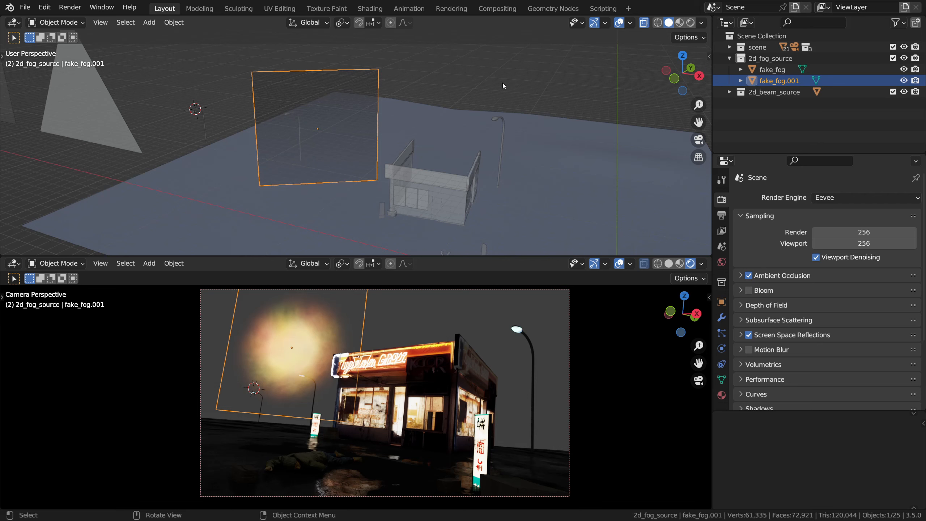
Step: Move the copied fog plane slightly in the horizontal plane, keeping its height locked
left_click_drag(353, 147, 346, 150, "alt")
key("g")
key("shift+z")
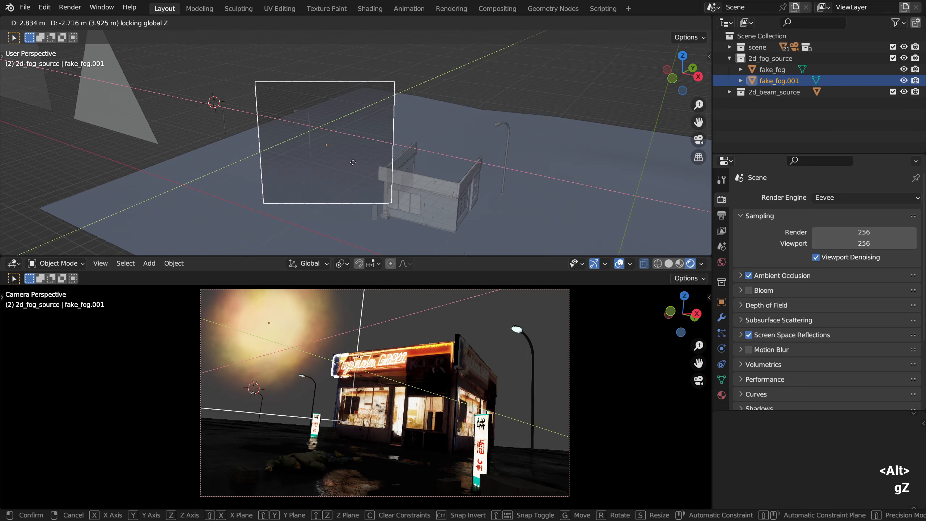
left_click(342, 156)
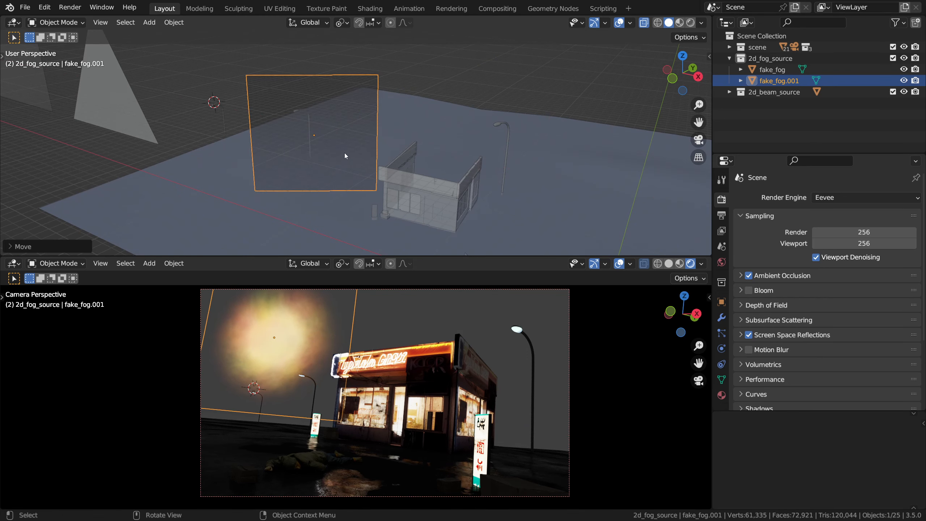
Step: Switch the area above the camera view to the Shader Editor, framing the fog material's nodes and enlarging that area
key("shift+F3")
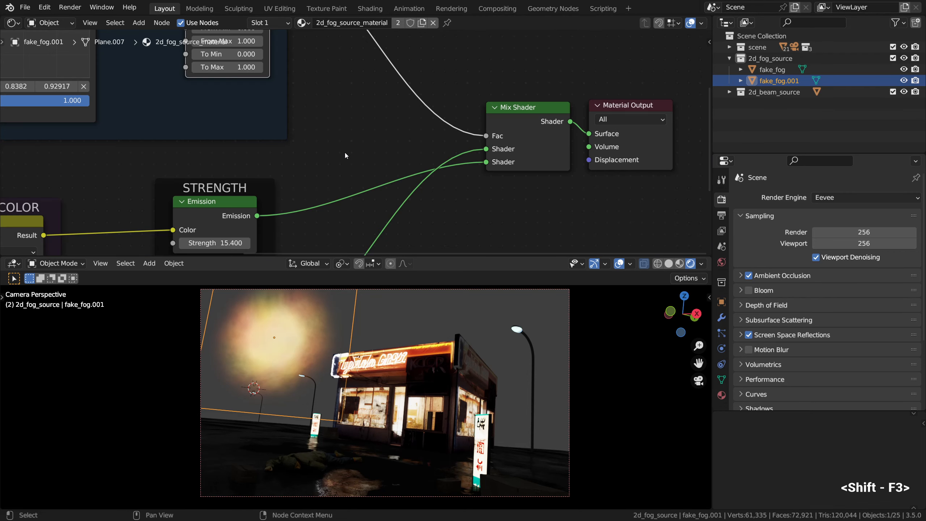
scroll(345, 152, "down", 3)
middle_click_drag(344, 152, 417, 149)
middle_click_drag(359, 140, 423, 141)
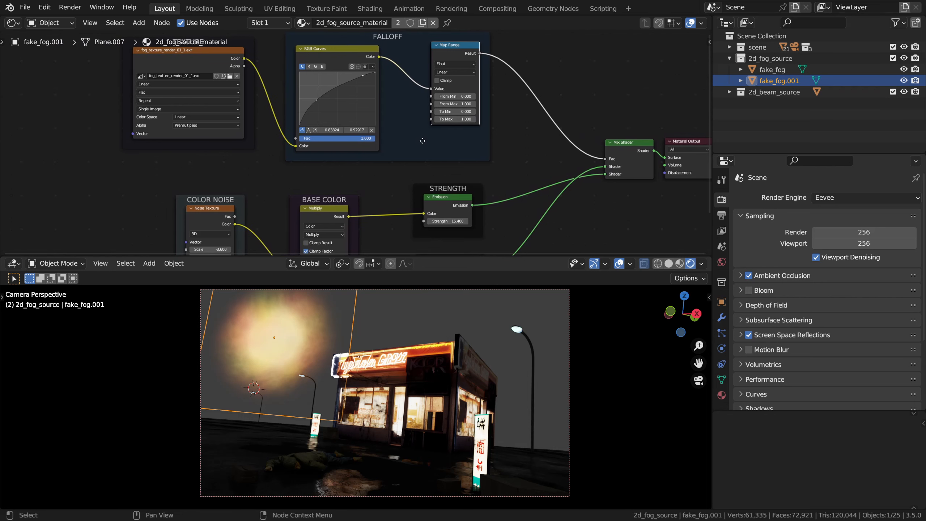
left_click_drag(442, 256, 442, 295)
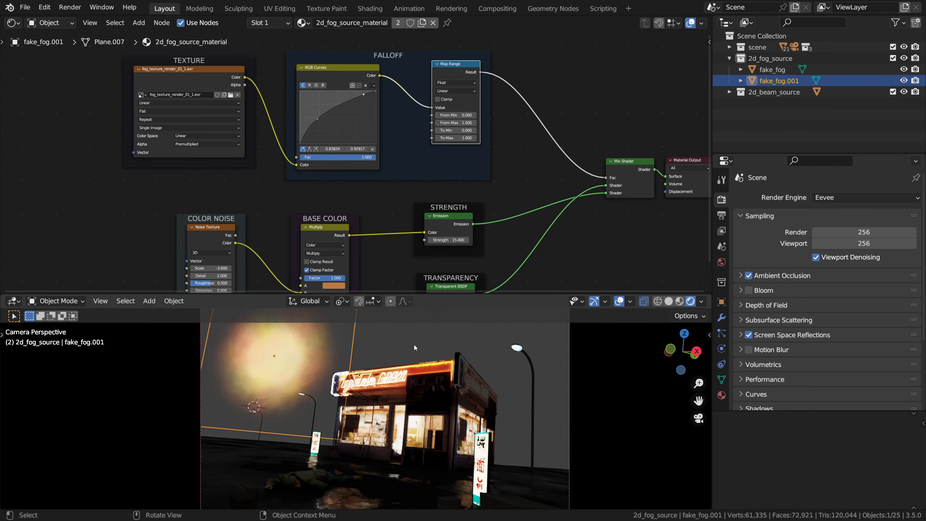
left_click_drag(414, 358, 421, 357, "ctrl+alt")
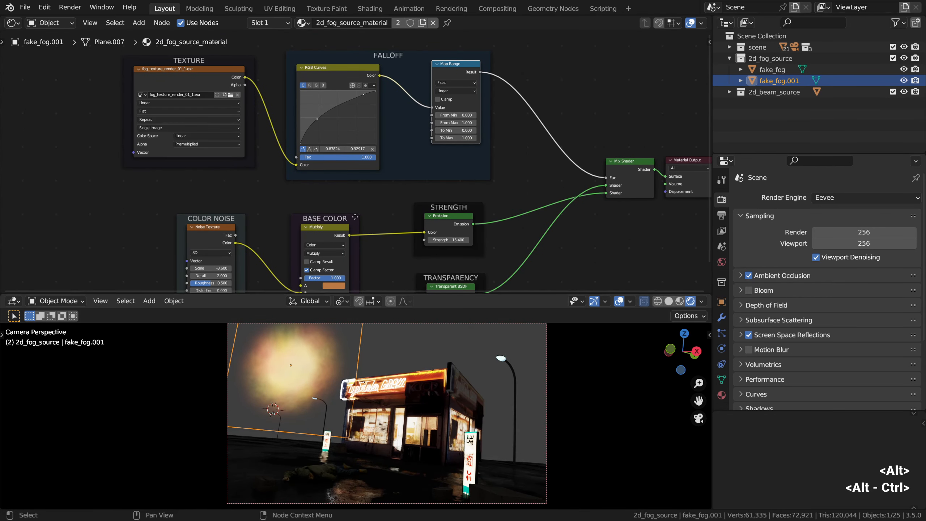
Step: Examine the fog material's image texture node and the RGB Curves and Map Range nodes in its Falloff frame
middle_click_drag(220, 121, 305, 132)
scroll(306, 132, "up", 4)
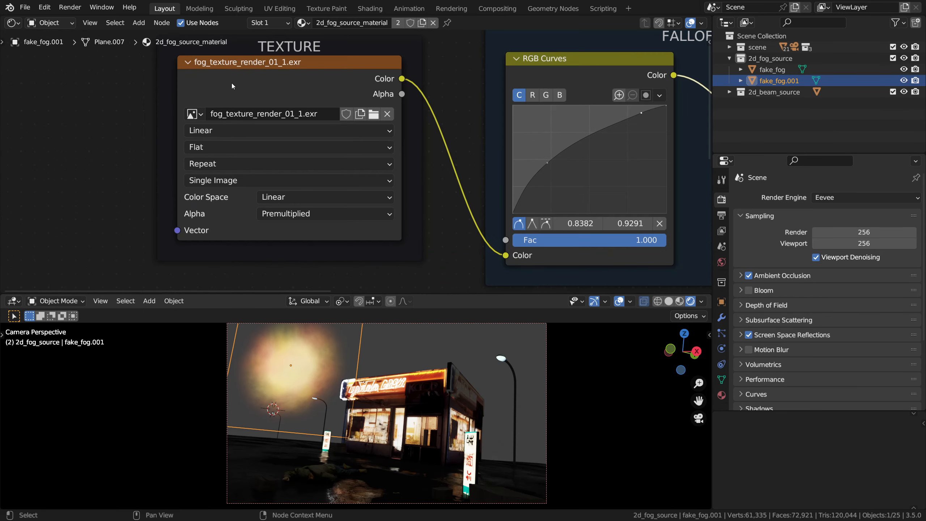
left_click(338, 79)
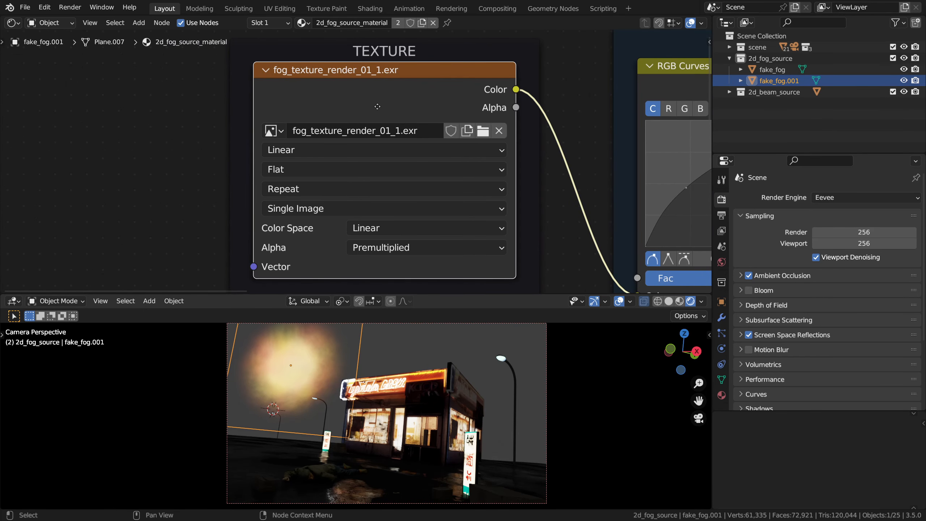
scroll(466, 130, "down", 3, "ctrl")
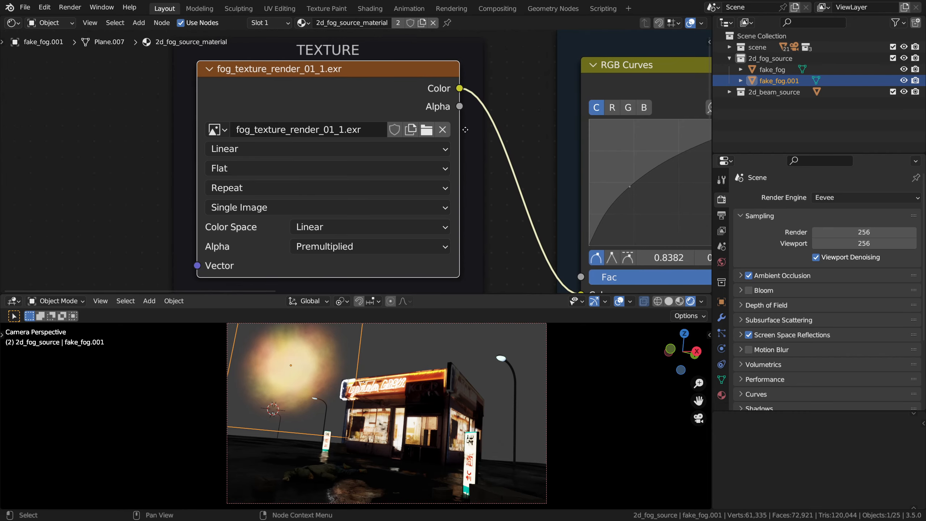
middle_click_drag(466, 130, 108, 137)
scroll(181, 139, "down", 2)
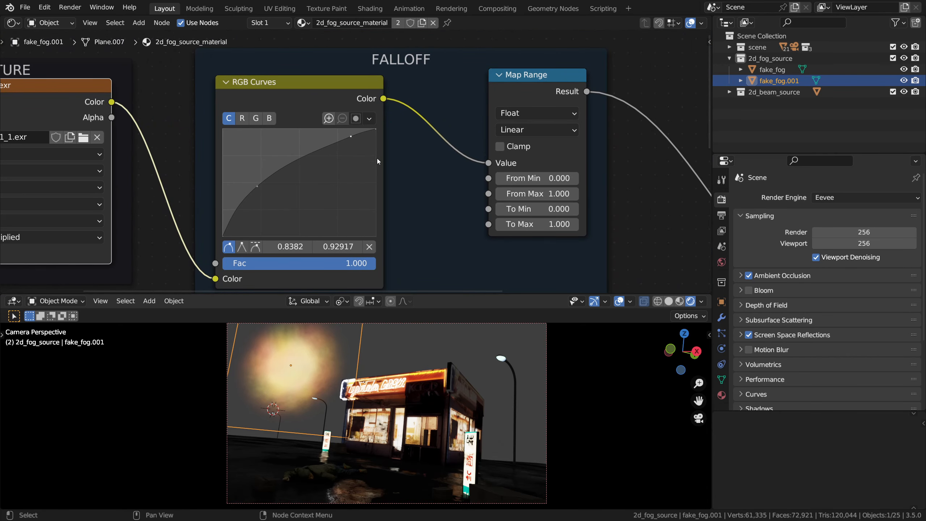
middle_click_drag(378, 162, 330, 161)
left_click_drag(282, 87, 284, 83)
left_click(492, 81)
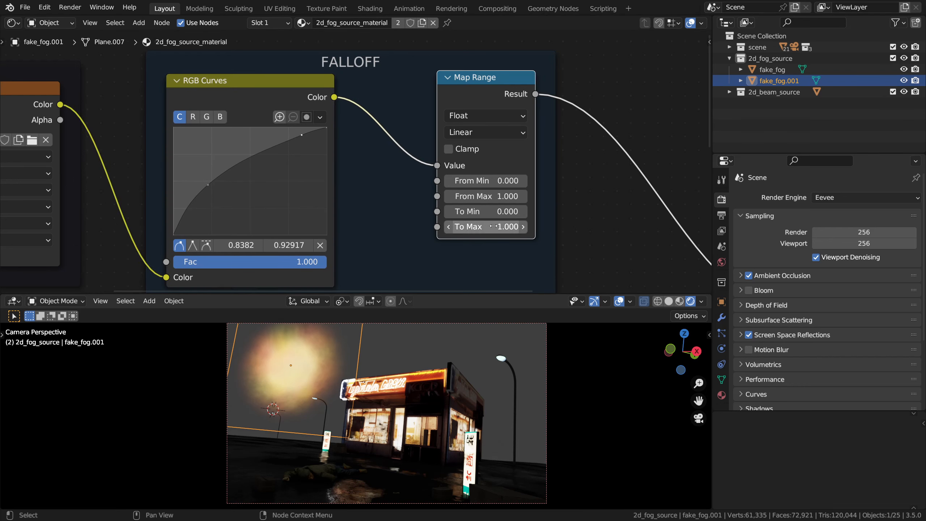
Step: Set the Map Range node's To Max value to 0.005
mouse_move(489, 226)
left_mouse_down("shift")
mouse_move(421, 226)
mouse_move(479, 240)
left_mouse_up("shift")
left_click(462, 230)
type("0")
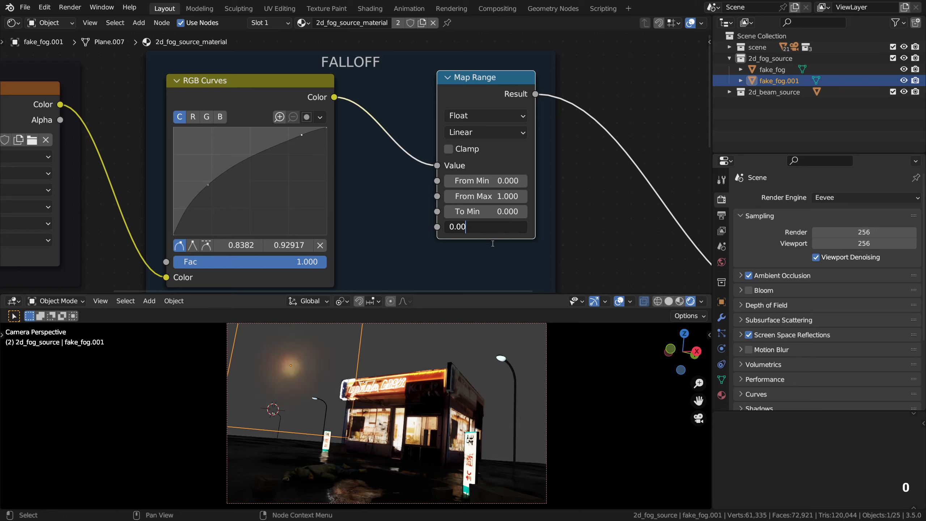
type("5")
key("Return")
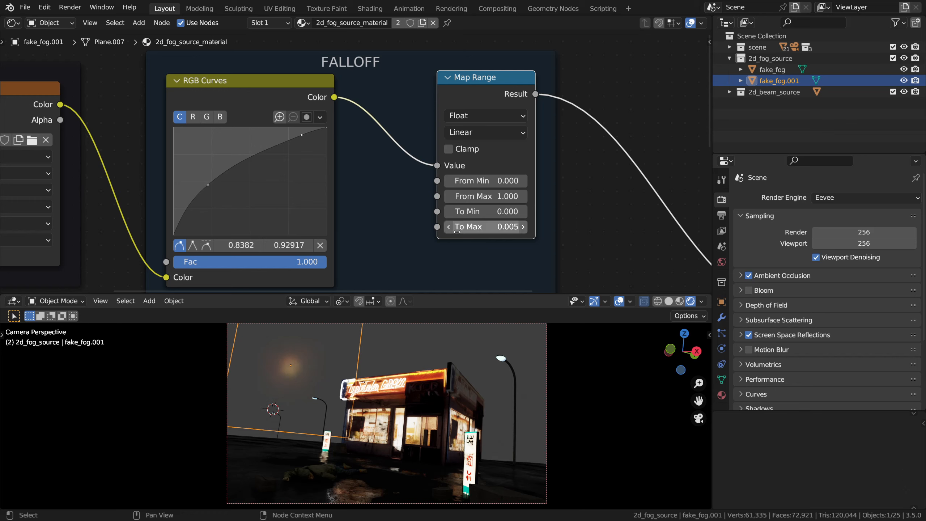
Step: Try moving the falloff RGB curve's control points and undo the changes
left_click_drag(207, 186, 195, 138)
key("ctrl+z")
key("ctrl+z")
key("ctrl+z")
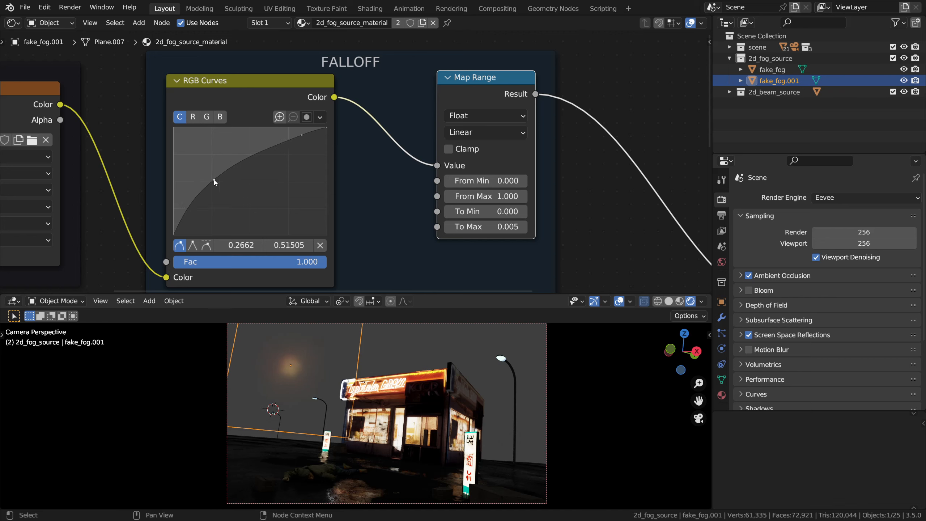
key("ctrl+shift+z")
mouse_move(299, 137)
left_mouse_down()
mouse_move(309, 155)
mouse_move(294, 135)
left_mouse_up()
key("ctrl+z")
Step: Examine the Color Noise, Base Color and Strength frames of the fog material
scroll(296, 137, "down", 1)
scroll(296, 138, "down", 2)
middle_click_drag(300, 145, 467, 70)
scroll(401, 139, "up", 2)
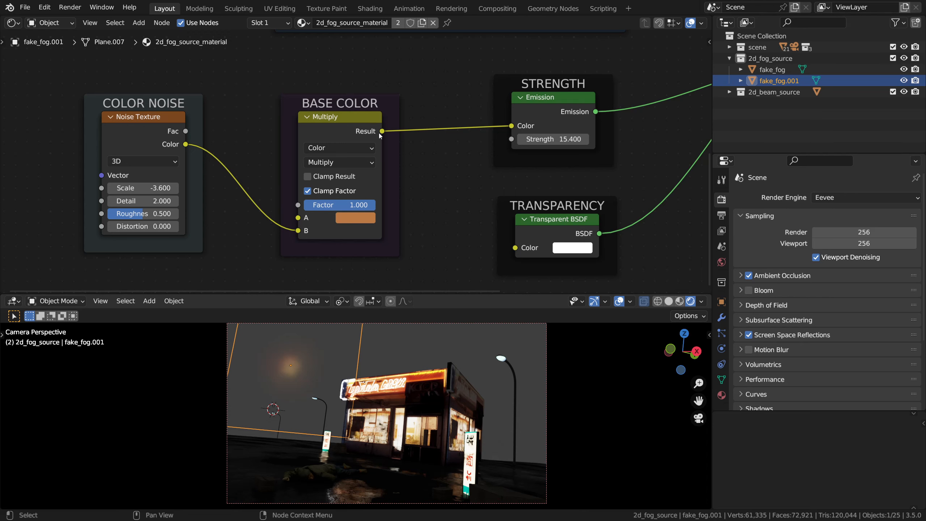
left_click(135, 104)
left_click(312, 103)
left_click(532, 89)
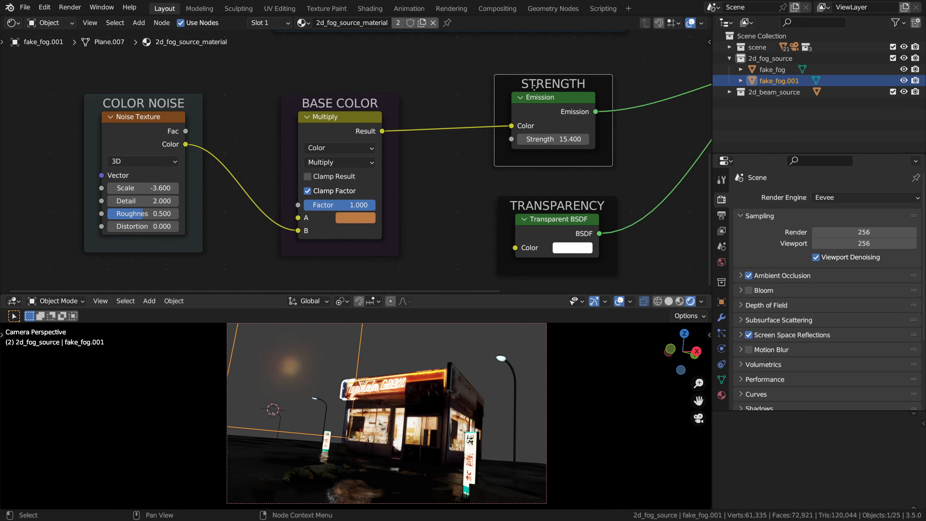
Step: Try changing the Emission node's Strength and undo the change, leaving the node selected
scroll(556, 146, "up", 2)
middle_click_drag(575, 143, 466, 153)
scroll(466, 153, "up", 3)
scroll(462, 155, "up", 1)
left_click(453, 154, "shift")
key("Escape")
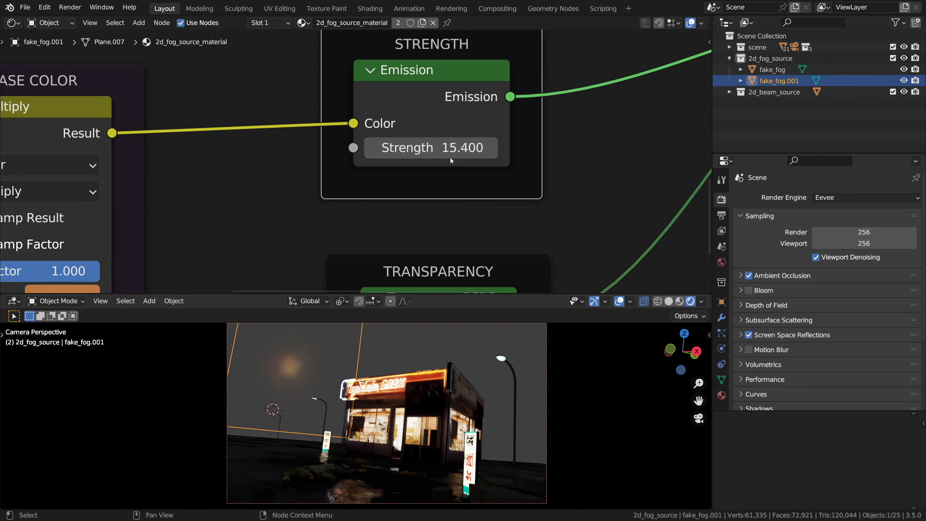
mouse_move(450, 157)
left_mouse_down("shift")
mouse_move(372, 157)
mouse_move(555, 157)
mouse_move(450, 150)
left_mouse_up("shift")
key("ctrl+z")
left_click(408, 75)
Step: Try a redder base colour on the Multiply node's A input, with hue 0.039 and saturation 0.845, and undo it
scroll(418, 179, "down", 2)
middle_click_drag(213, 171, 585, 142)
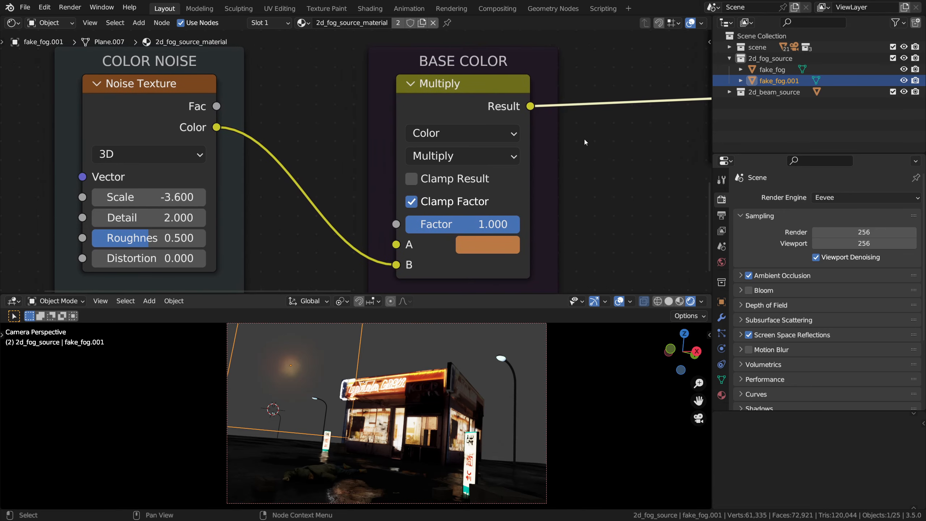
left_click(506, 243)
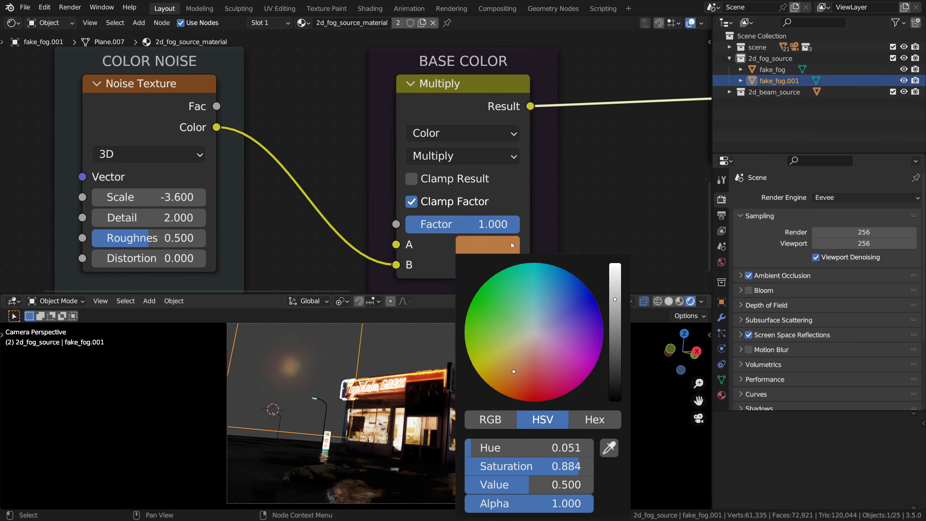
left_click_drag(532, 300, 520, 369)
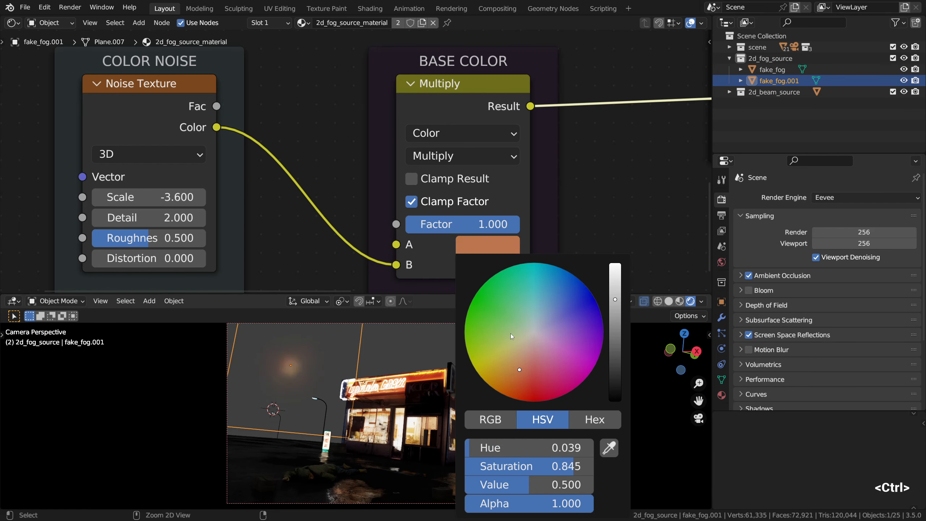
key("ctrl+z")
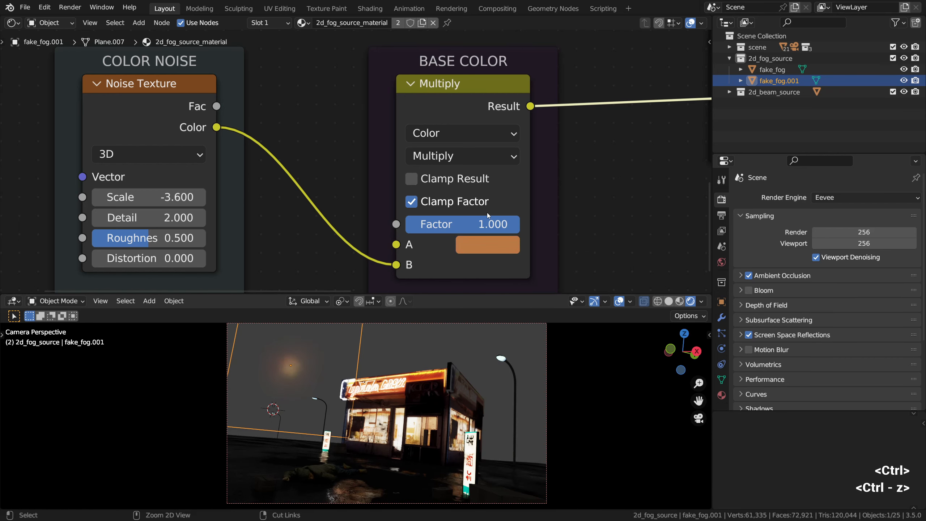
Step: Set the Base Color Multiply node's Factor to 0.000 and inspect the fog glow up close in the camera view
middle_click_drag(253, 180, 285, 180)
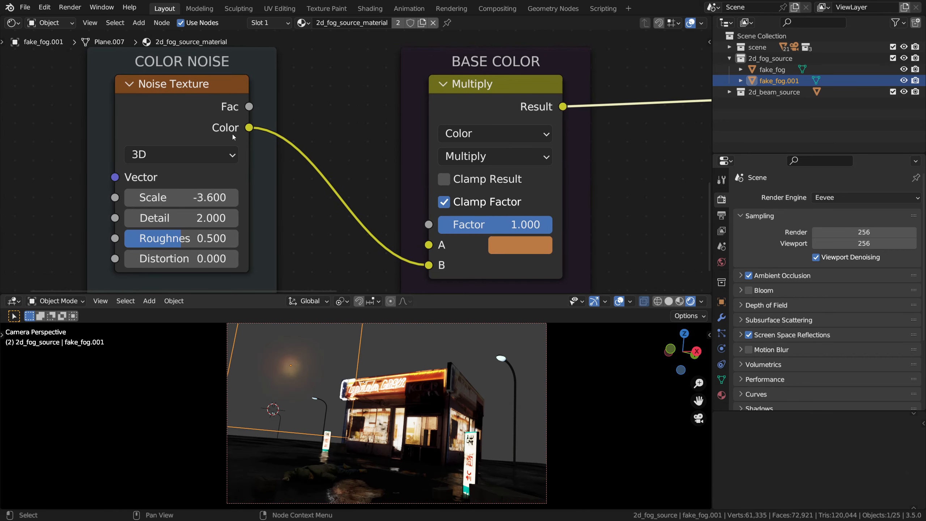
scroll(543, 232, "up", 2)
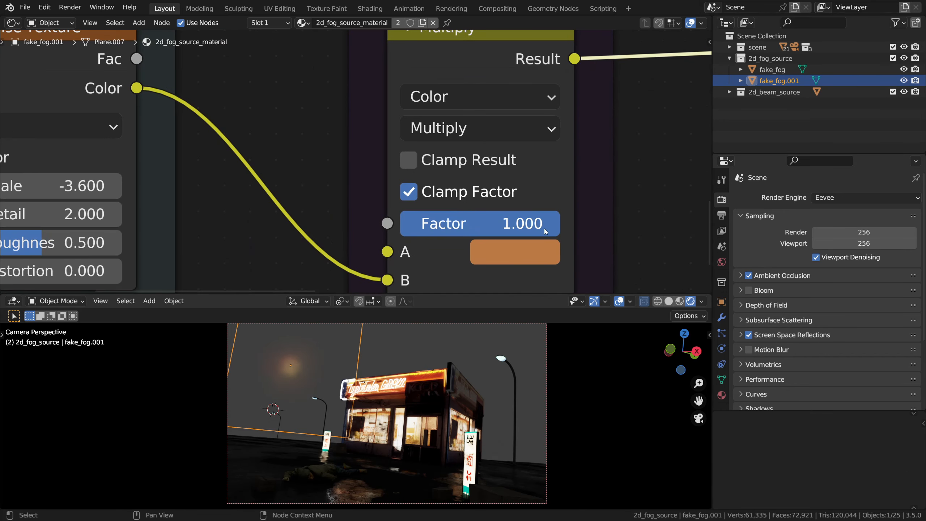
left_click_drag(547, 223, 400, 223)
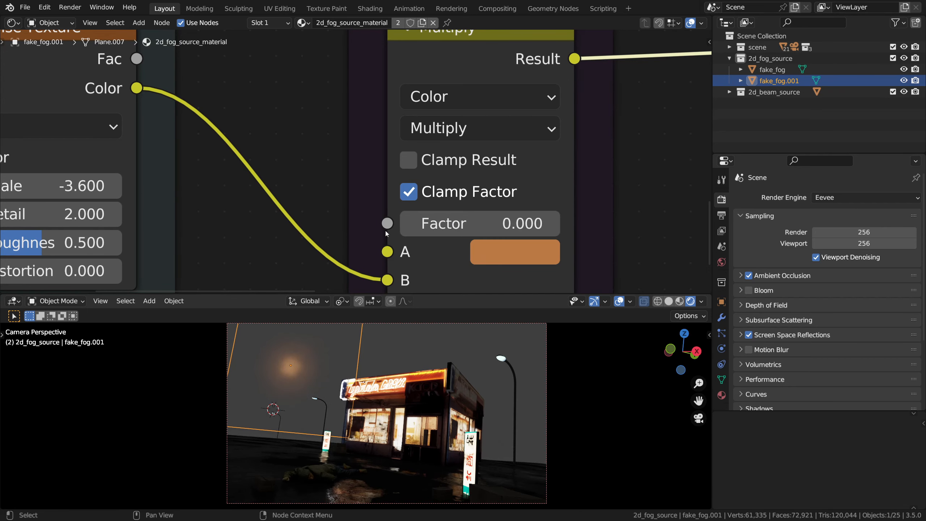
scroll(295, 367, "up", 5)
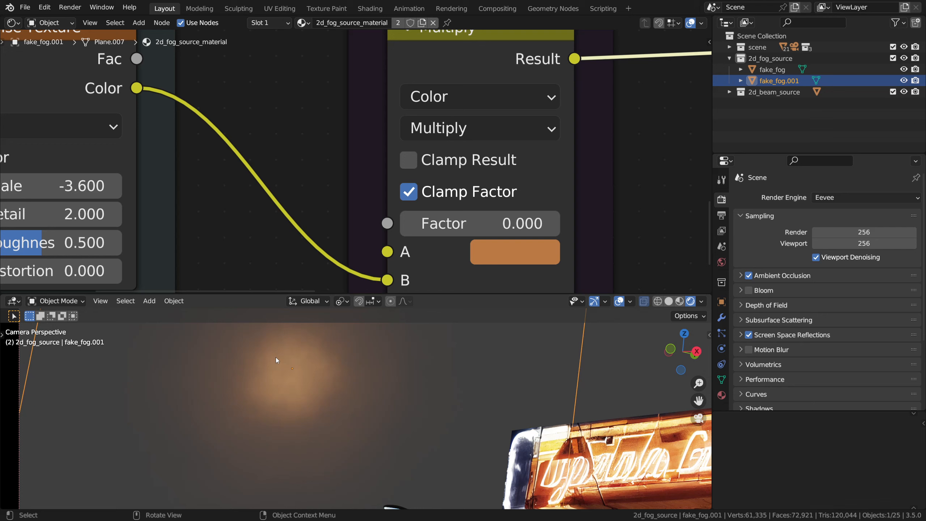
middle_click_drag(276, 357, 330, 386, "alt")
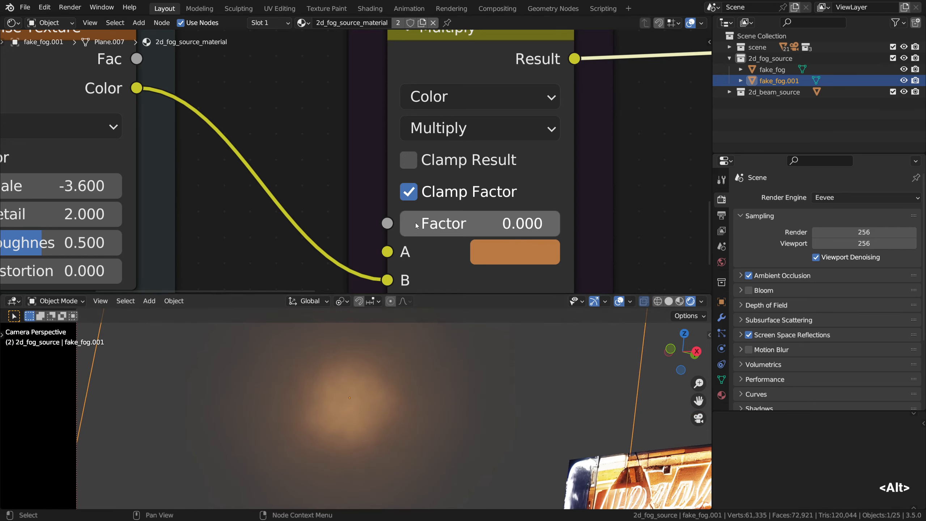
Step: Set the Base Color Multiply node's Factor to 0.771 and check the fog glow in the full camera view
left_click_drag(416, 224, 416, 224)
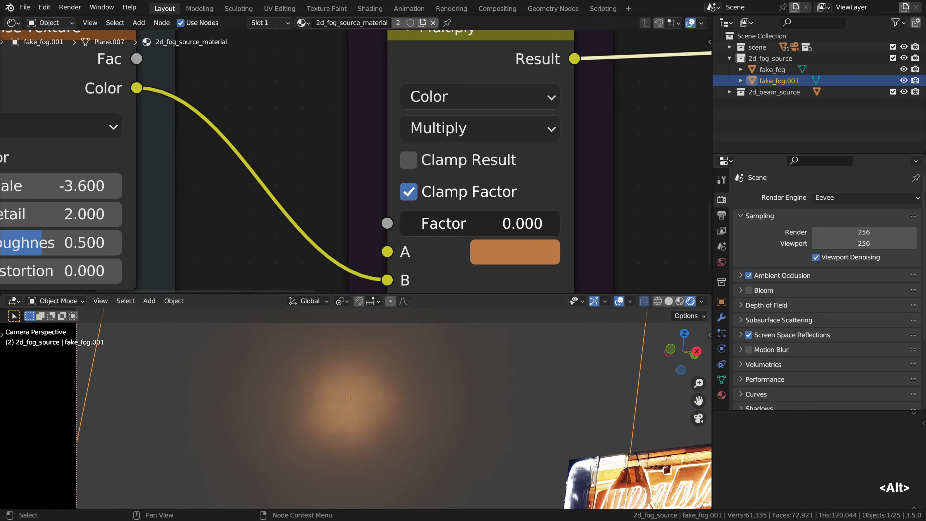
mouse_move(416, 224)
left_mouse_down()
mouse_move(576, 224)
mouse_move(458, 224)
mouse_move(538, 224)
mouse_move(523, 225)
left_mouse_up()
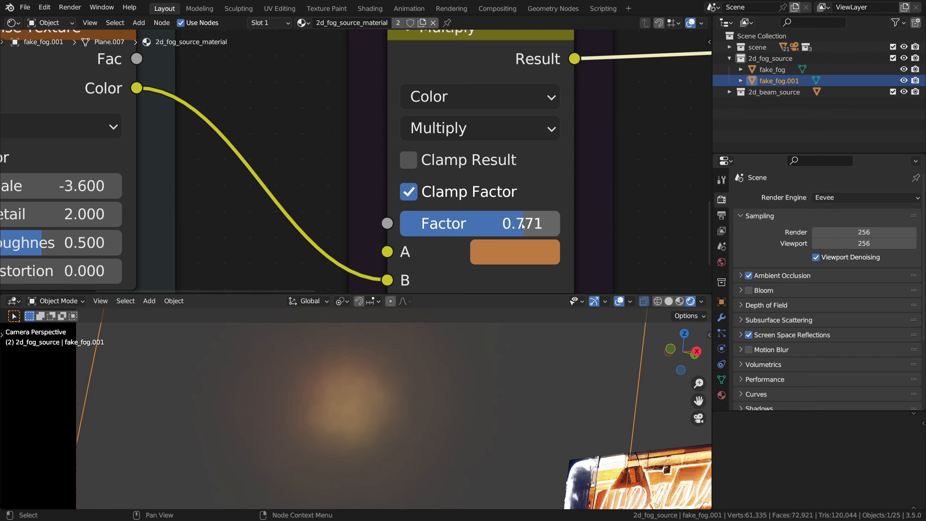
scroll(356, 396, "down", 5)
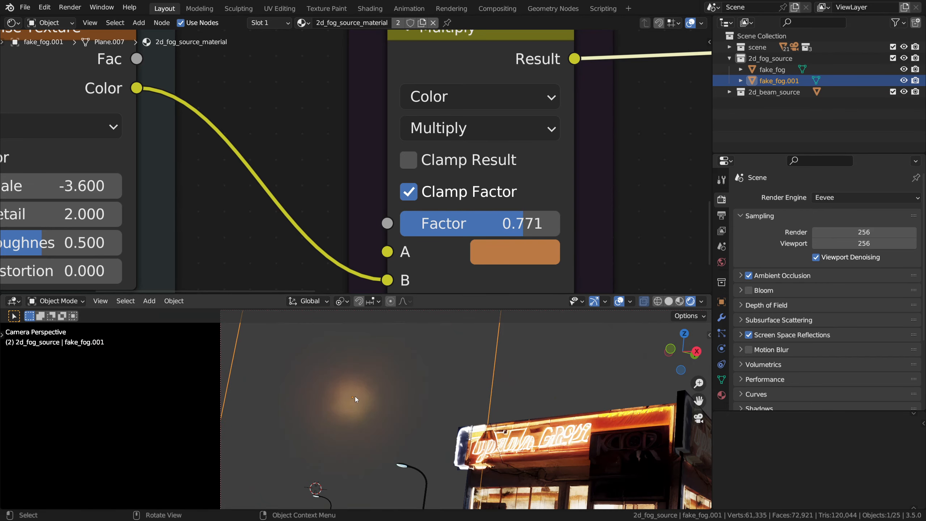
scroll(351, 235, "down", 4)
scroll(352, 235, "down", 1)
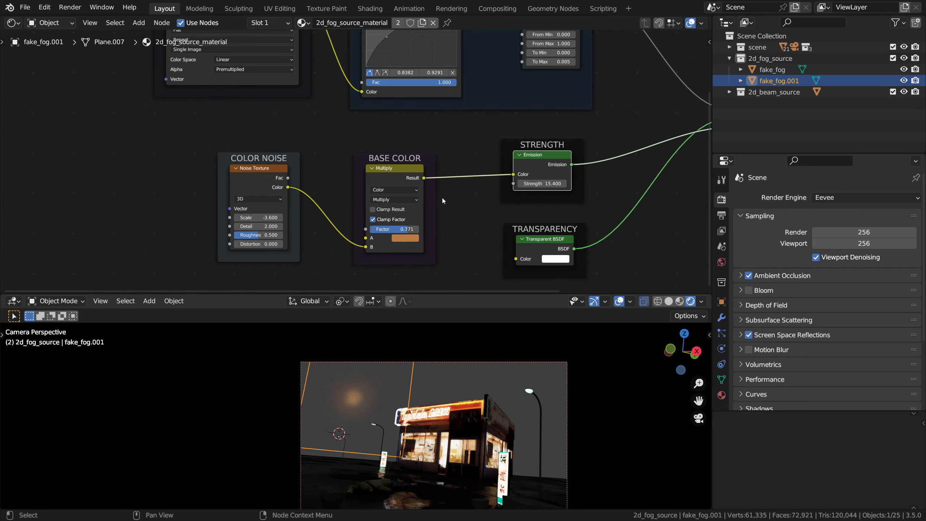
Step: Examine the Strength and Transparency frames and the overall node tree of the fog material
scroll(310, 215, "right", 6, "ctrl")
scroll(270, 197, "up", 2, "shift")
middle_click_drag(270, 197, 371, 96)
scroll(392, 222, "up", 3)
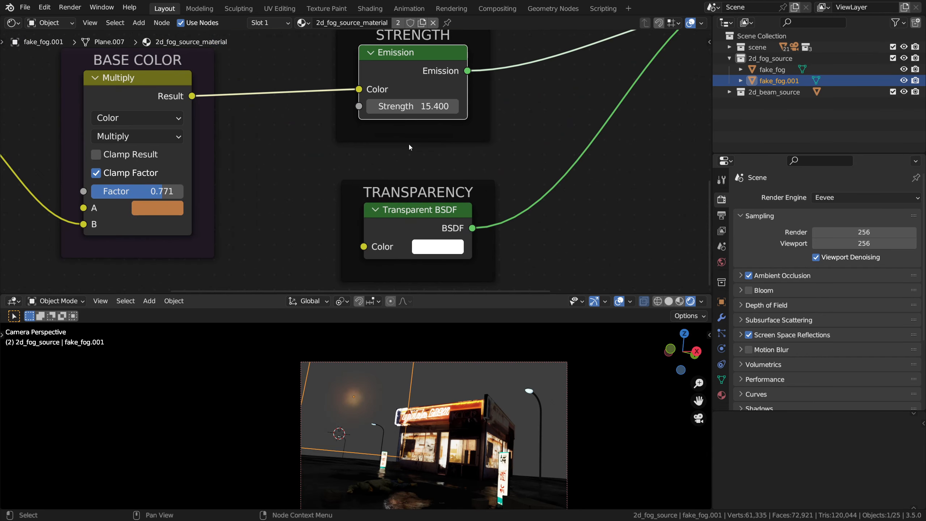
scroll(409, 144, "down", 2)
scroll(447, 170, "down", 3)
scroll(449, 138, "up", 4, "shift")
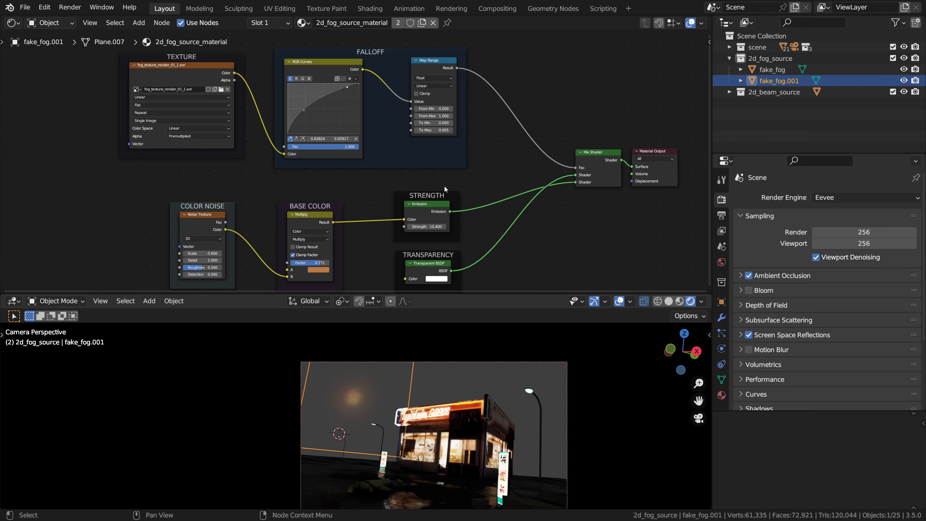
Step: Switch the node editor area back to the 3D viewport and move fake_fog.001 to a new collection named 2d_fog_01
key("shift+F5")
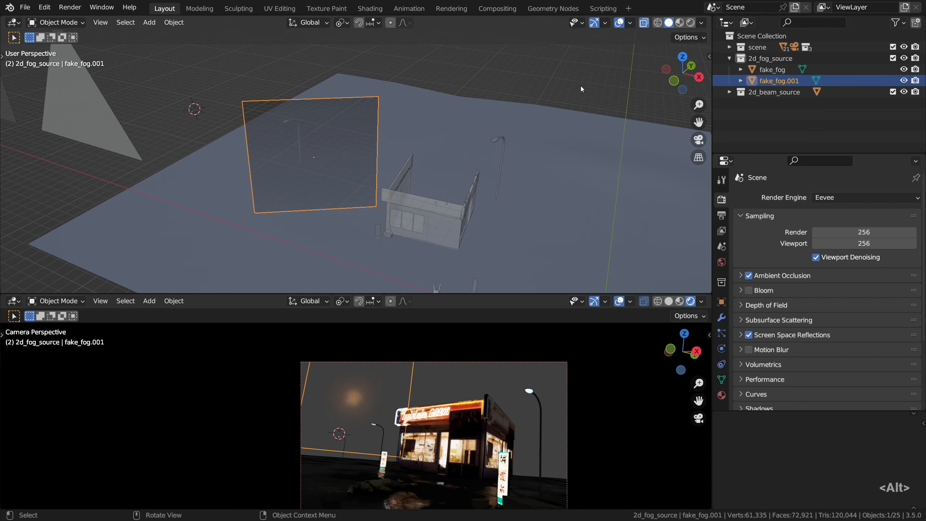
key("m")
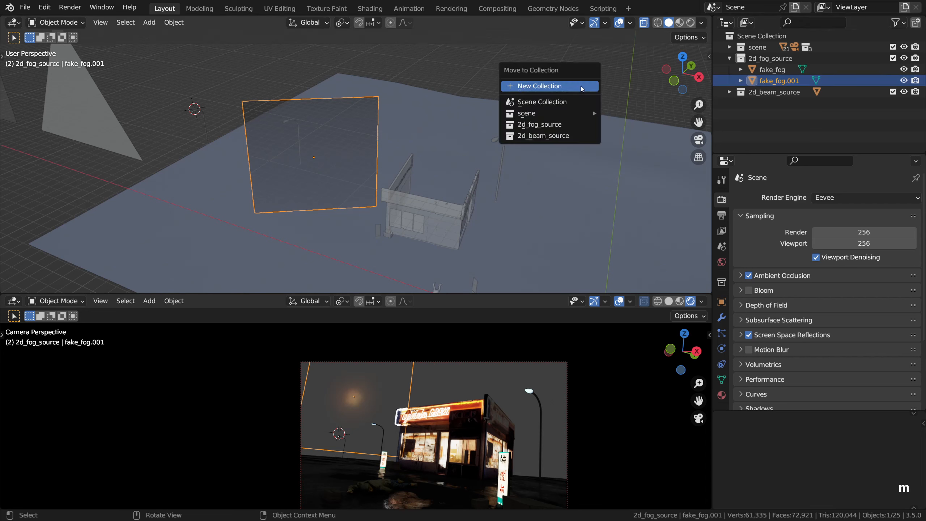
left_click(582, 89)
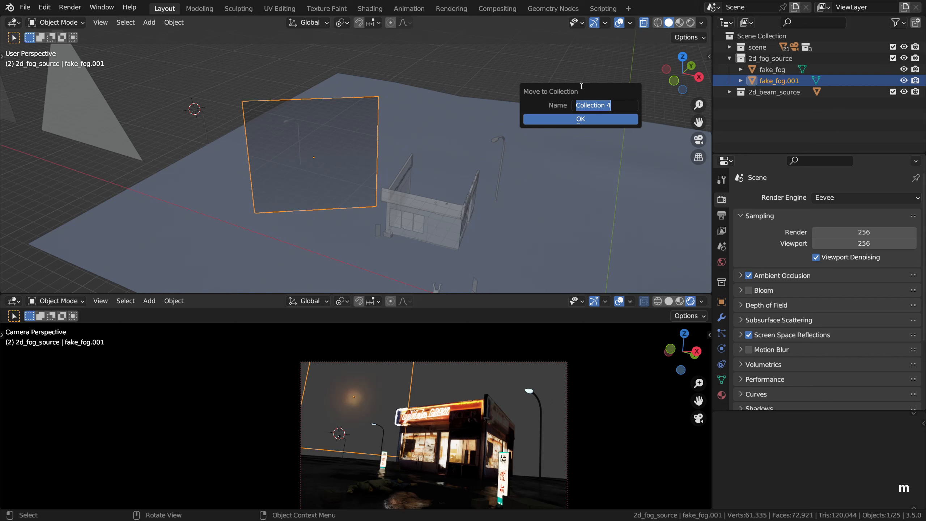
type("2d_")
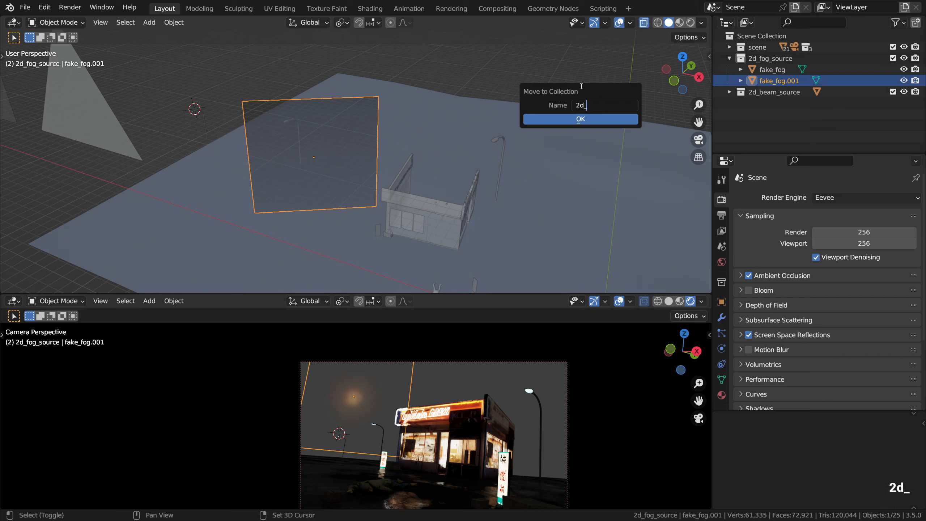
type("fog_01")
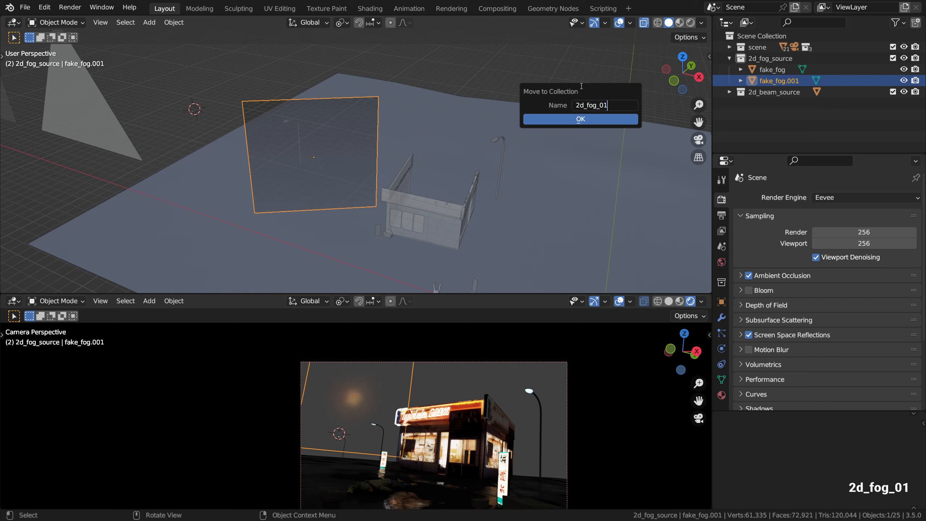
key("Return")
key("Return")
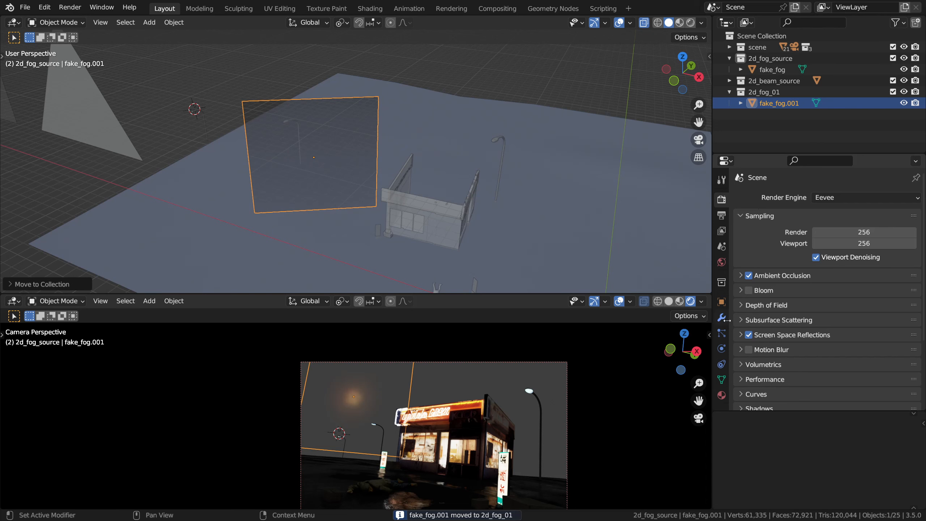
Step: Give fake_fog.001 its own separate copy of the 2d_fog_source_material
left_click(722, 396)
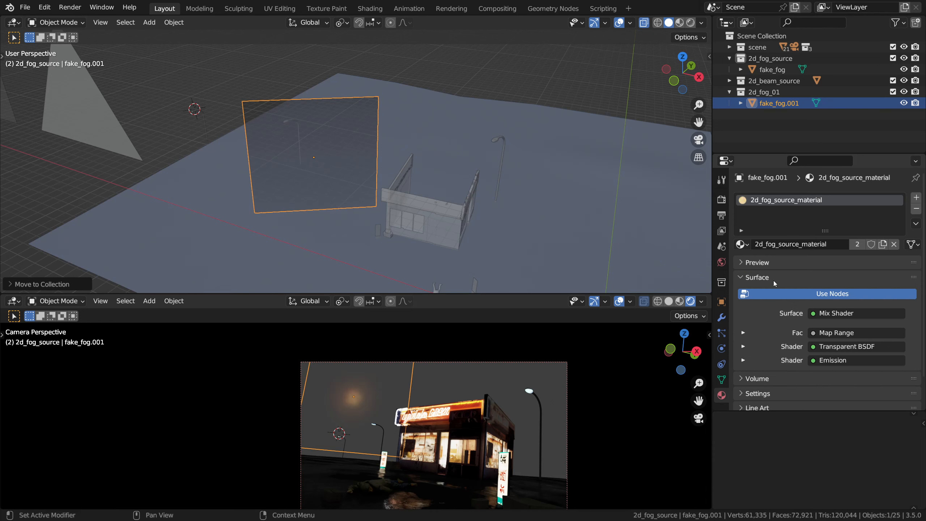
left_click(883, 249)
left_click(882, 247)
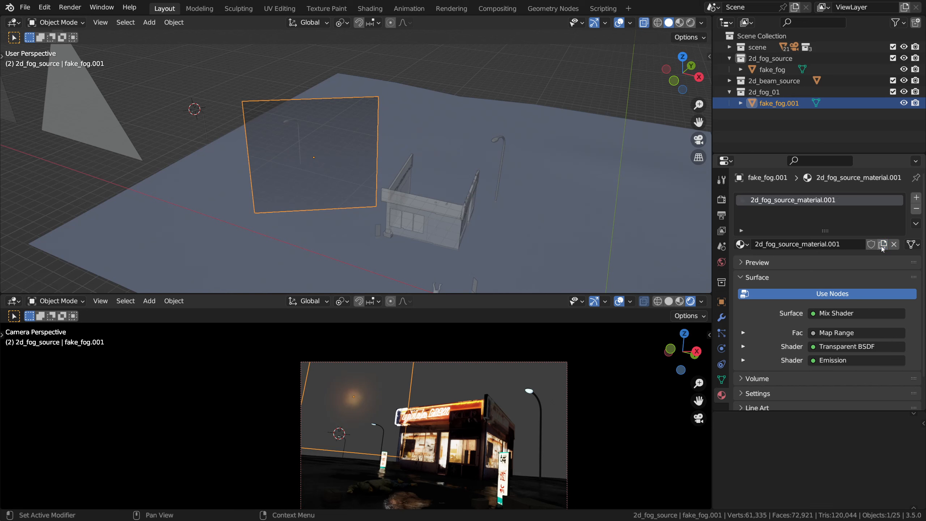
double_click(830, 204)
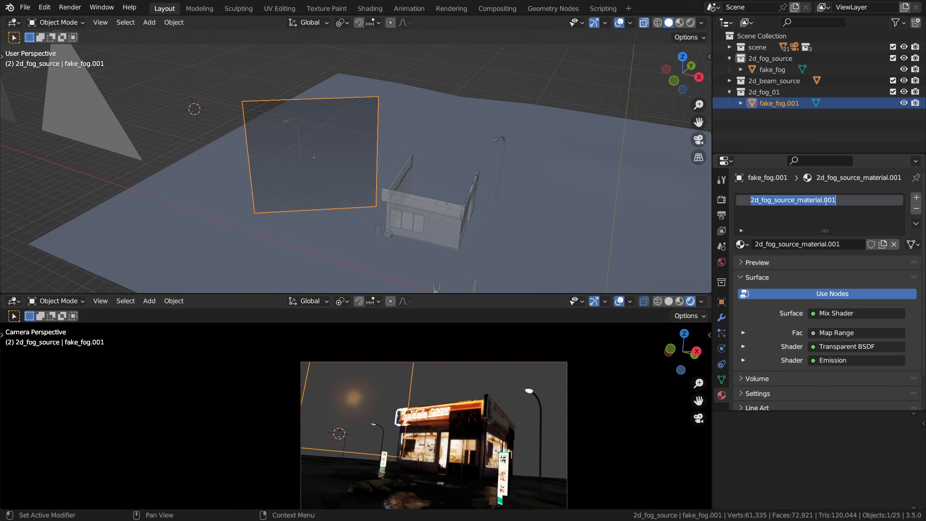
left_click(846, 203)
key("BackSpace")
key("BackSpace")
key("BackSpace")
key("BackSpace")
type("_")
key("Escape")
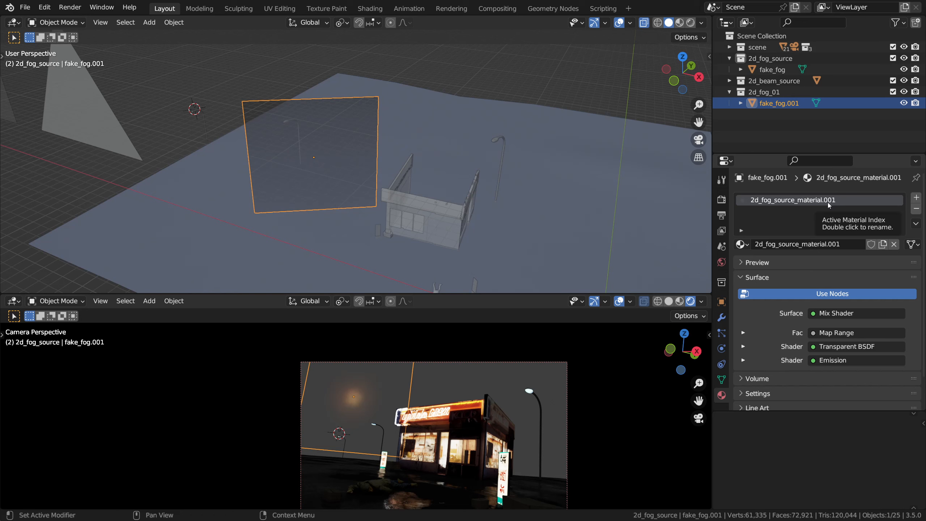
Step: Rename the copied material of fake_fog.001 to 2d_fog_material.001
double_click(777, 203)
left_click(777, 203)
key("Delete")
key("Delete")
key("Delete")
key("Delete")
key("Delete")
key("Delete")
key("Delete")
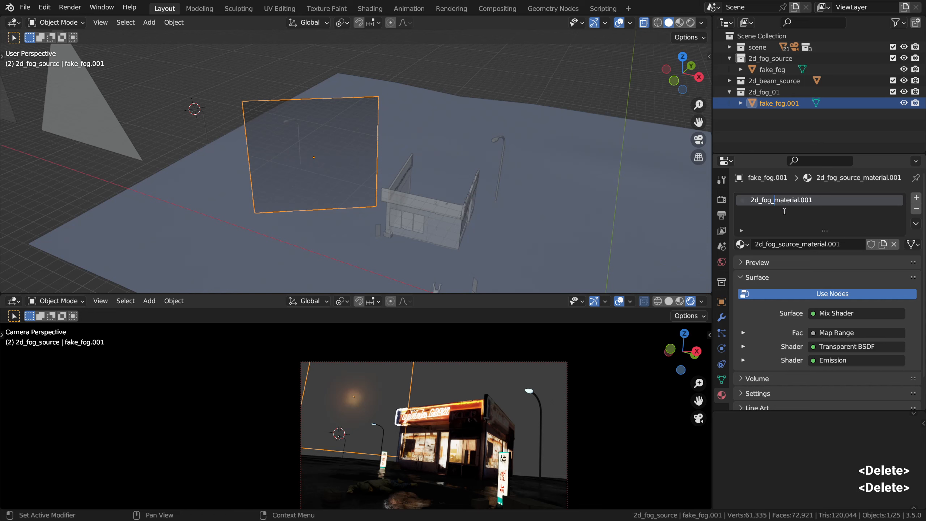
left_click(785, 212)
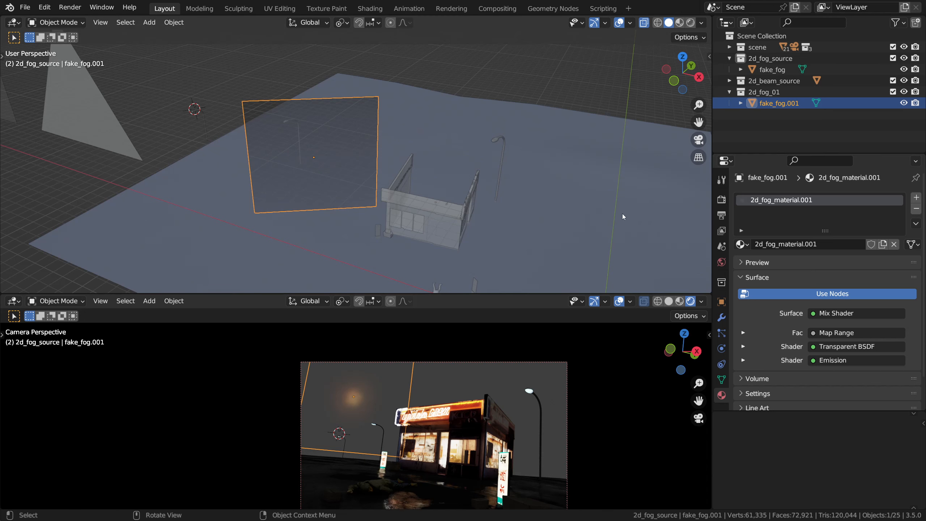
Step: Move the fog plane horizontally over to the shop, locked on Z, and rotate it about the Z axis
left_click_drag(355, 165, 373, 162, "alt")
key("g")
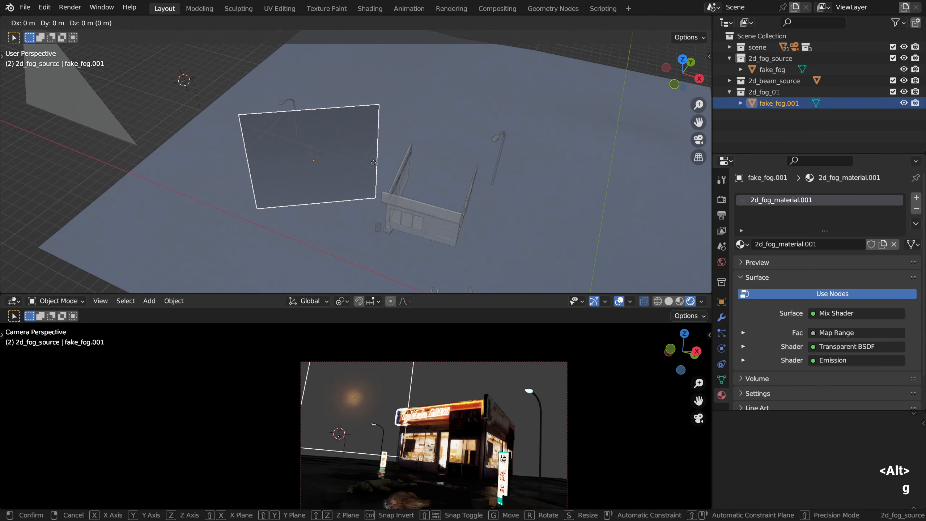
key("shift+z")
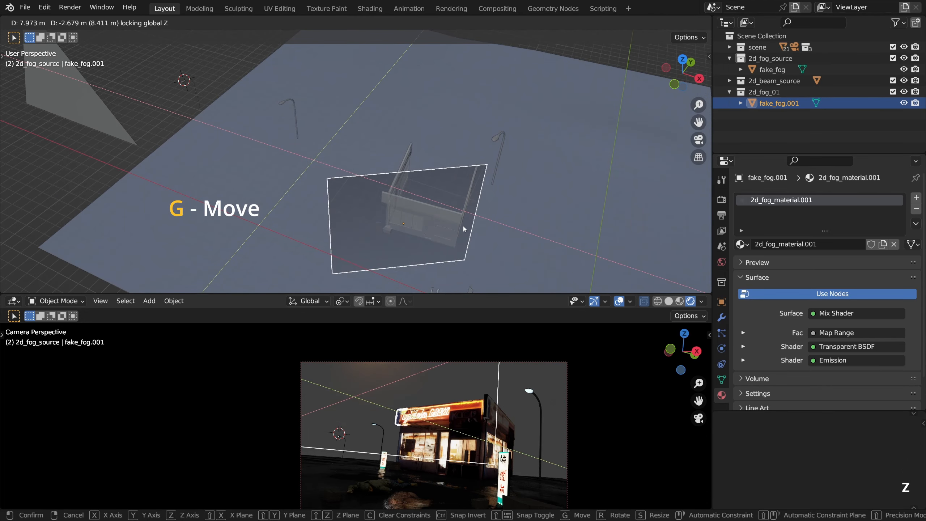
key("r")
key("z")
left_click(470, 238)
Step: Reposition the fog plane, mainly with moves locked on Z, until its glow sits around the shop's neon sign
left_click_drag(470, 239, 485, 176, "alt")
key("g")
key("shift+z")
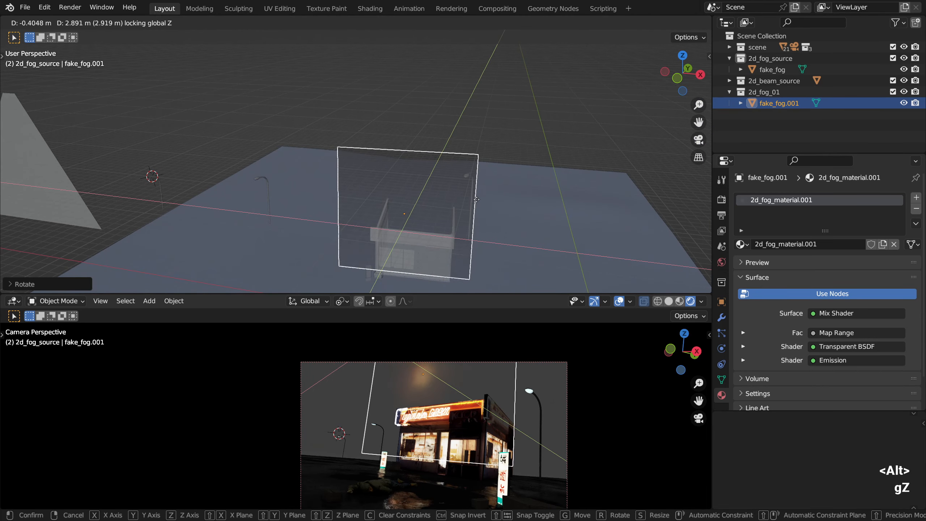
left_click(482, 187)
left_click_drag(482, 187, 468, 231, "alt")
key("g")
key("shift+z")
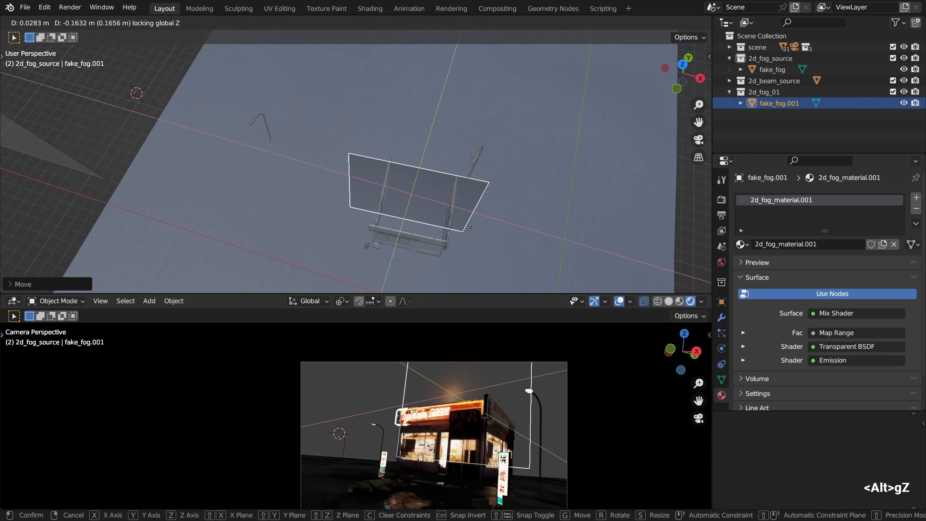
left_click(465, 258)
key("g")
left_click(459, 296)
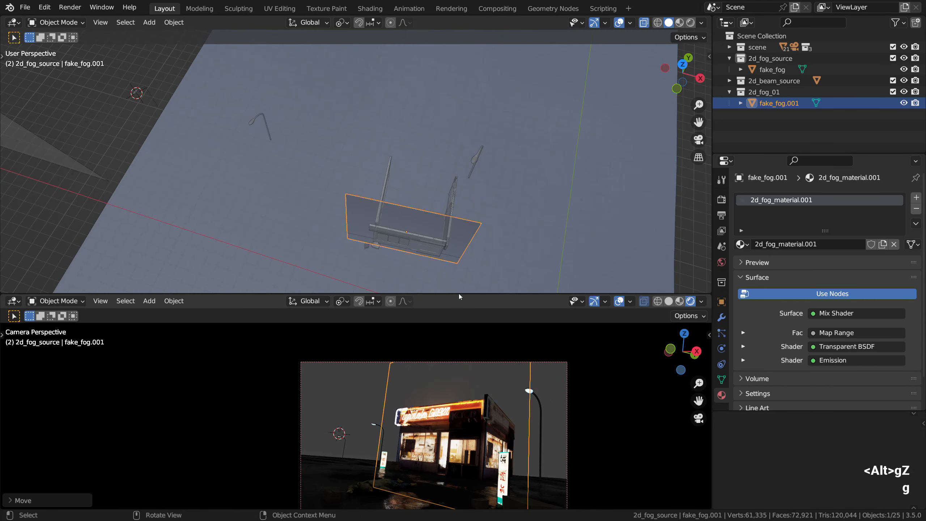
key("g")
key("shift+z")
left_click(453, 257)
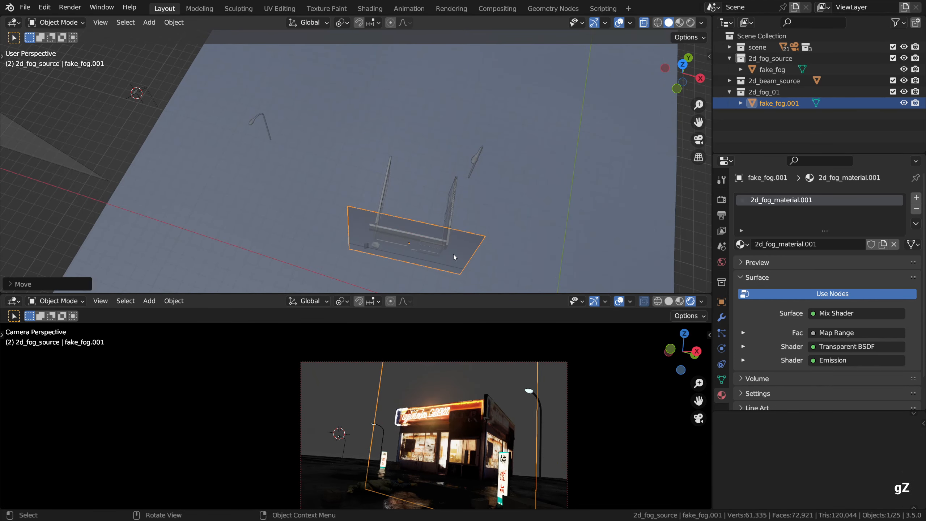
Step: Stretch the fog plane along its local X axis so its glow spreads wide across the camera view
key("r")
middle_click_drag(466, 252, 452, 227)
key("s")
key("x")
key("x")
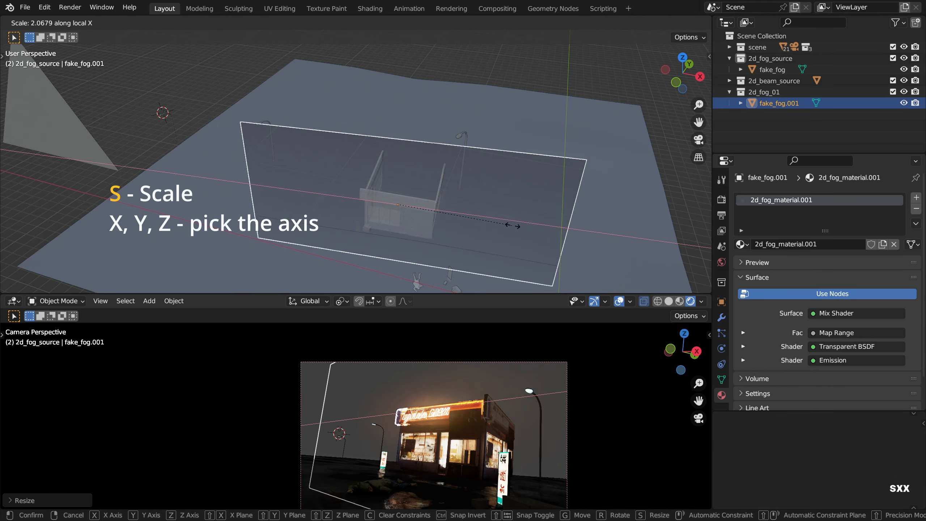
left_click(589, 232)
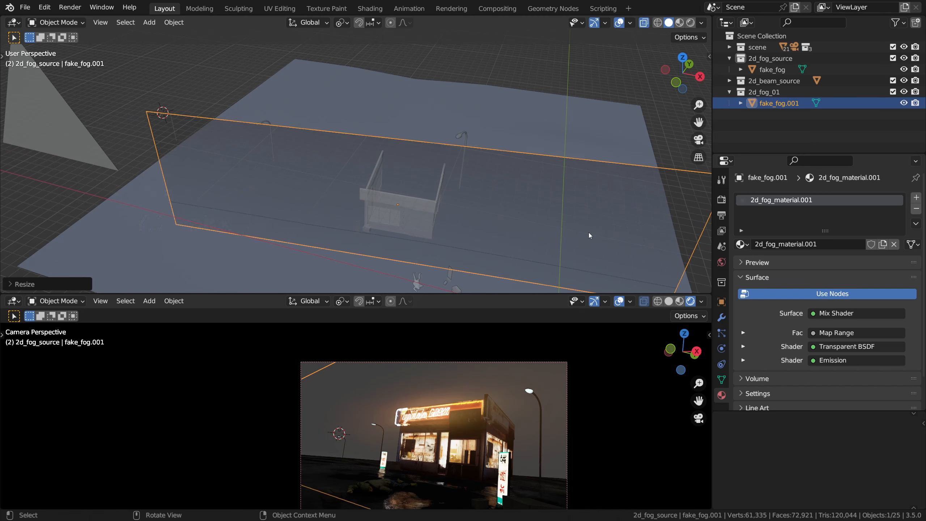
Step: Nudge the fog plane in the camera view to place its glow over the shop, and hide that viewport's overlays
key("g")
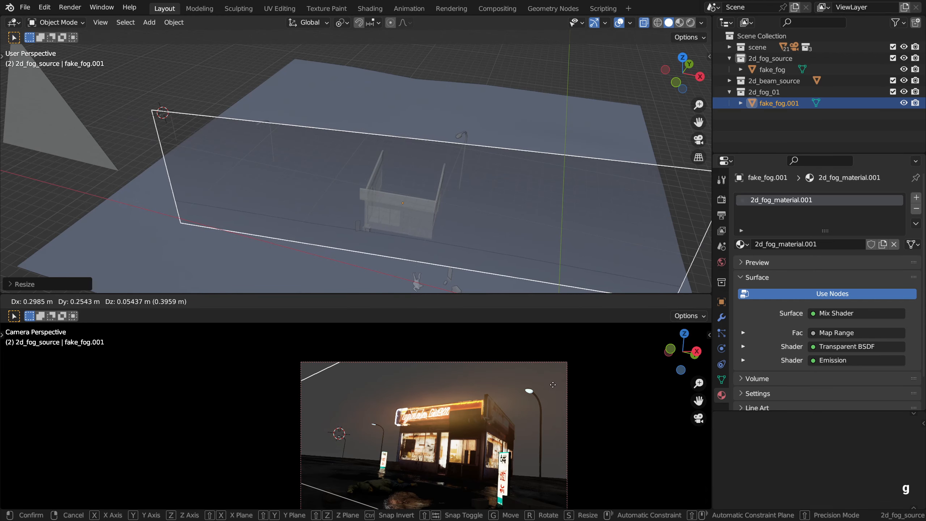
left_click(556, 385)
left_click_drag(542, 395, 540, 371, "alt+shift")
key("g")
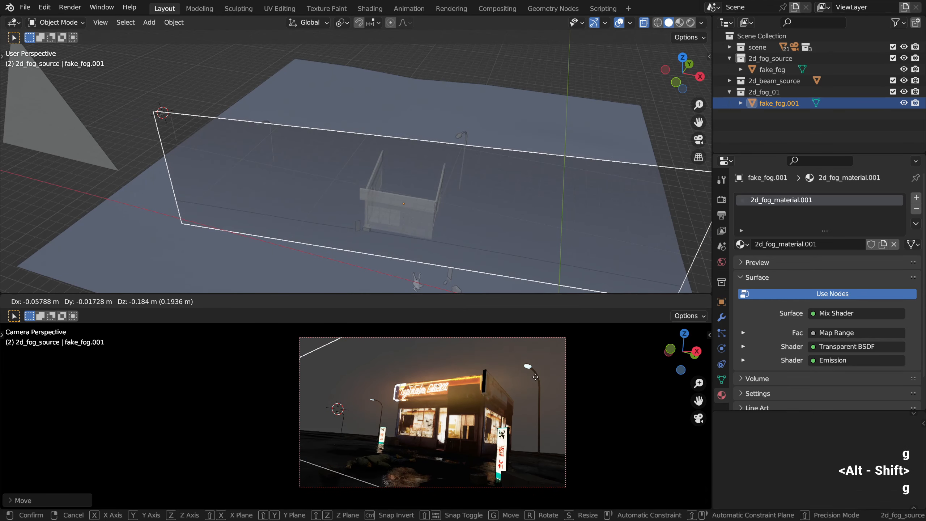
left_click(474, 388)
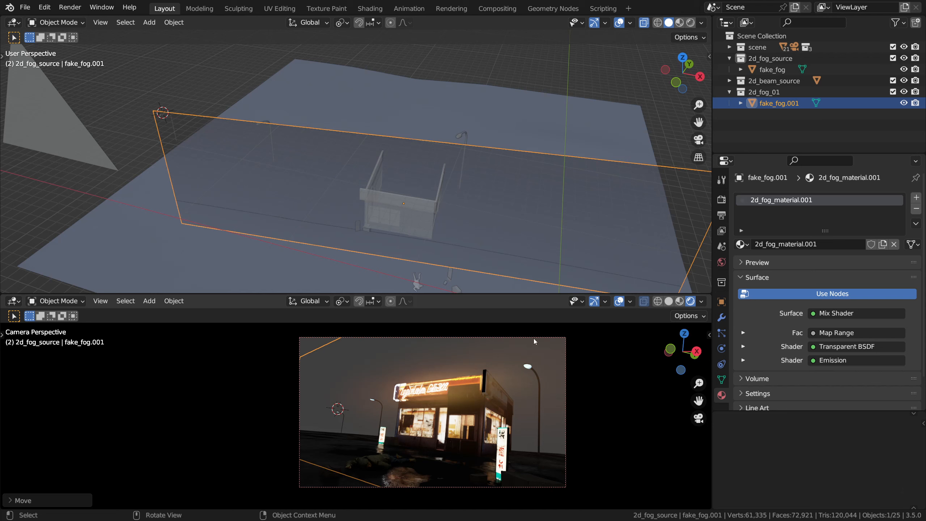
left_click(619, 303)
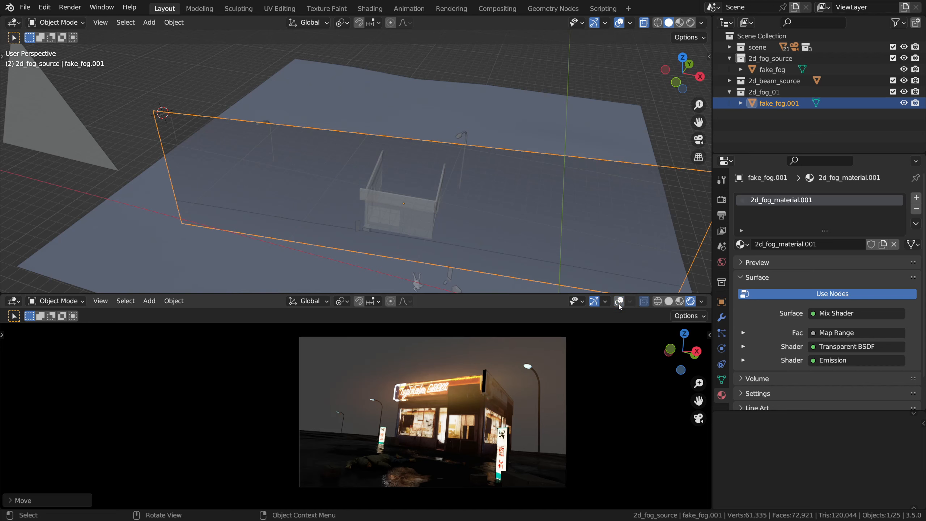
key("g")
left_click(478, 371)
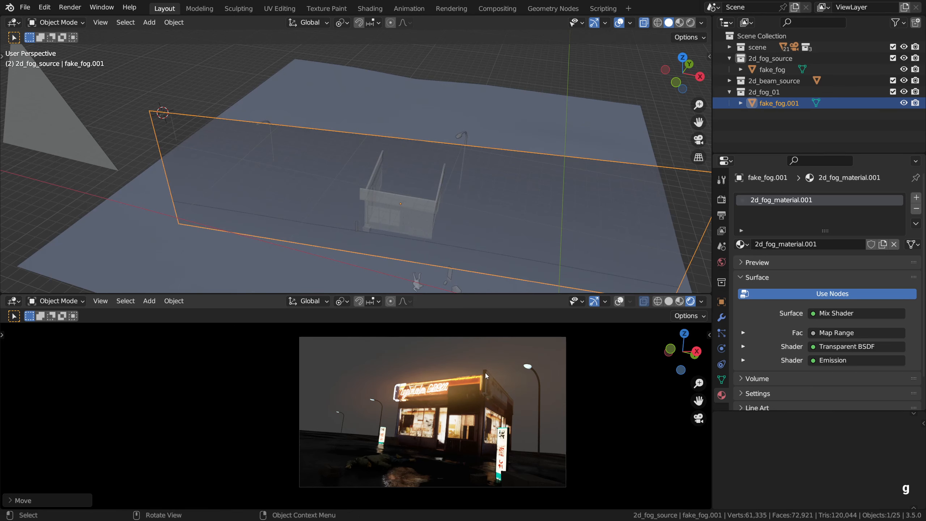
Step: Tune base colour A in the fog plane's material, trying teal before settling on a warm orange
key("shift+F3")
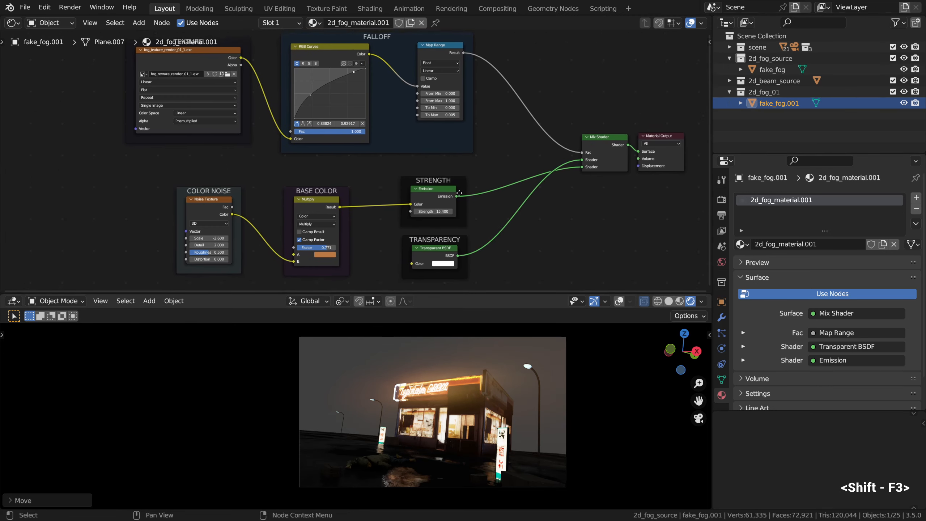
scroll(383, 222, "up", 6)
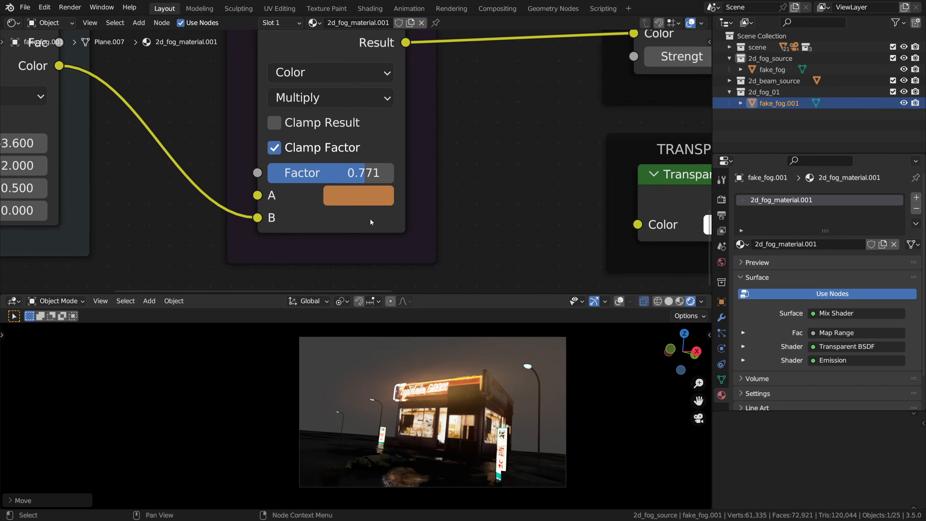
left_click(364, 198)
scroll(325, 197, "down", 2)
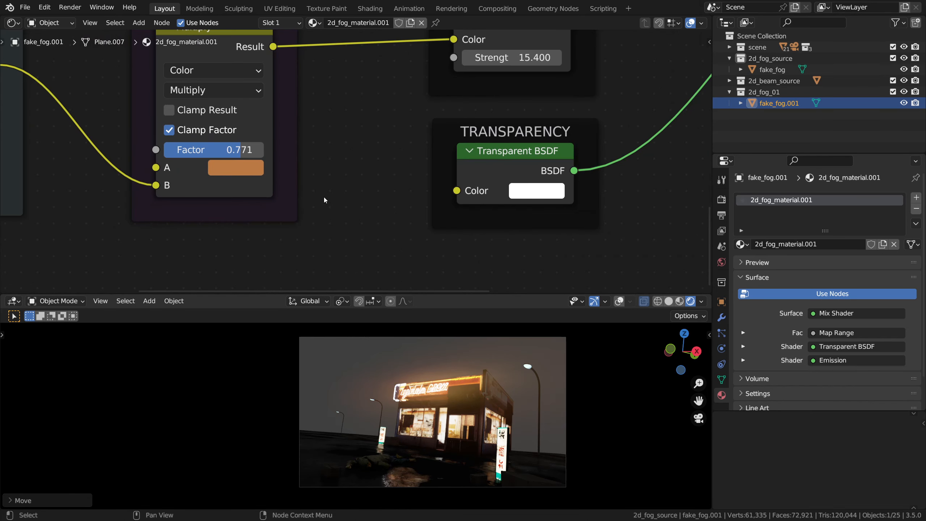
scroll(324, 197, "down", 1)
left_click(223, 156)
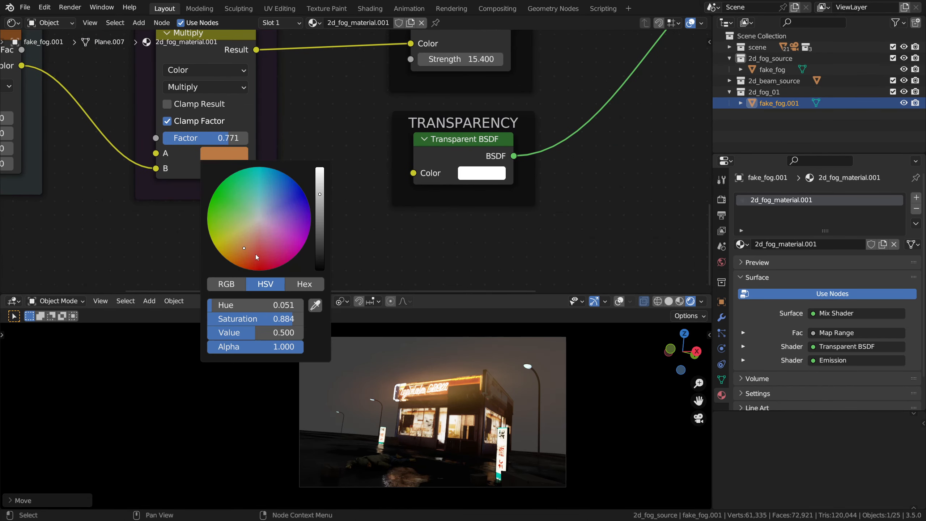
left_click_drag(257, 257, 259, 199)
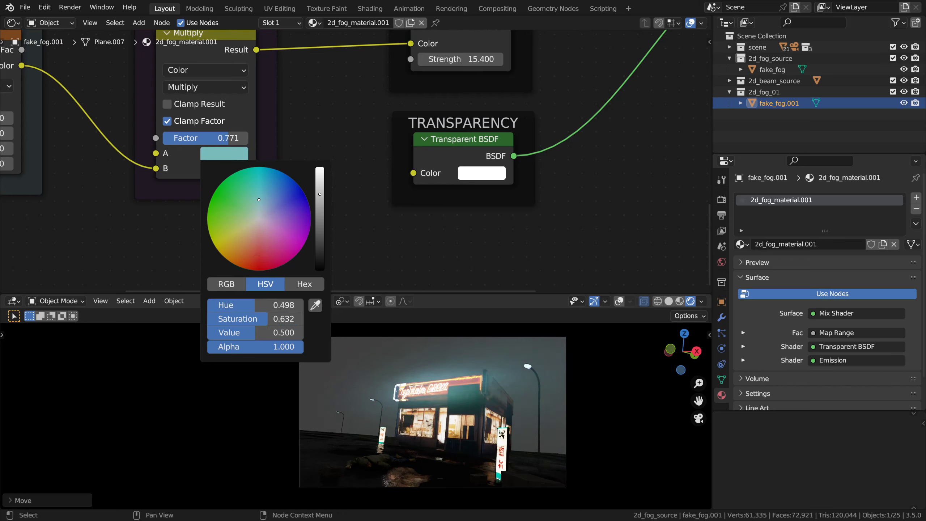
left_click_drag(240, 241, 241, 251)
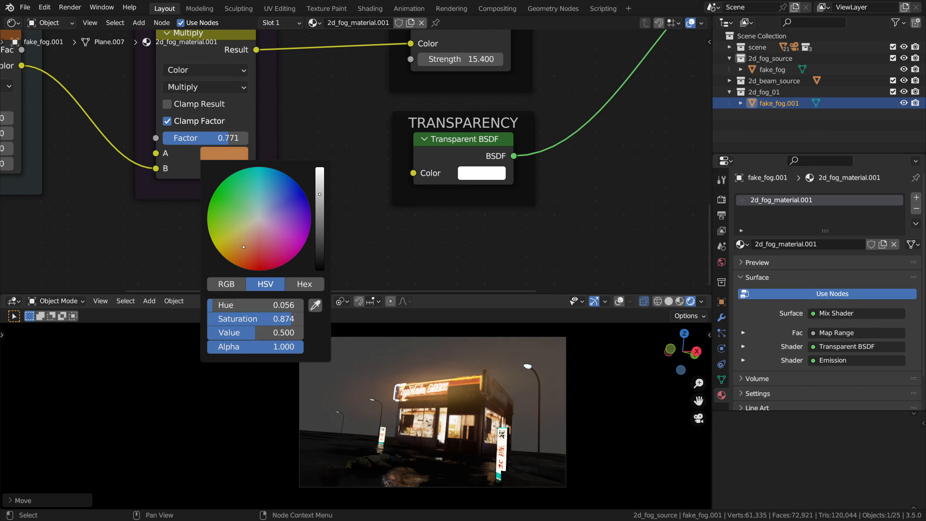
left_click_drag(243, 247, 245, 247)
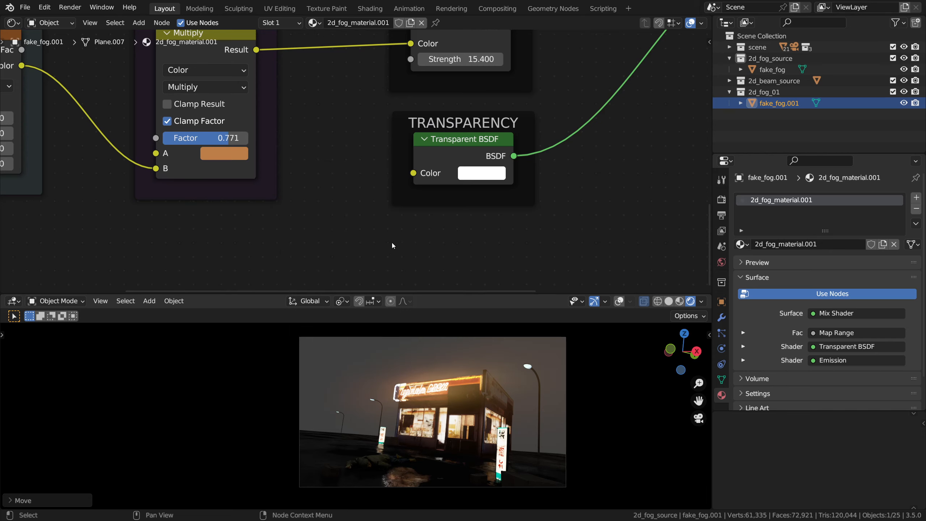
Step: Duplicate the orange fog plane and position the copy lower, over the shop in the camera view
key("shift+F5")
left_click_drag(439, 207, 445, 172, "alt")
key("shift+d")
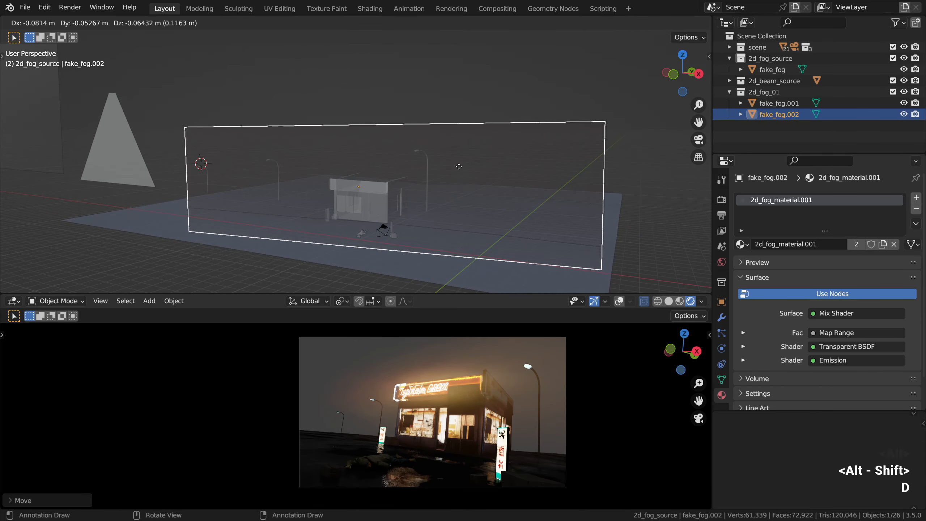
left_click(457, 185)
key("g")
left_click(494, 348)
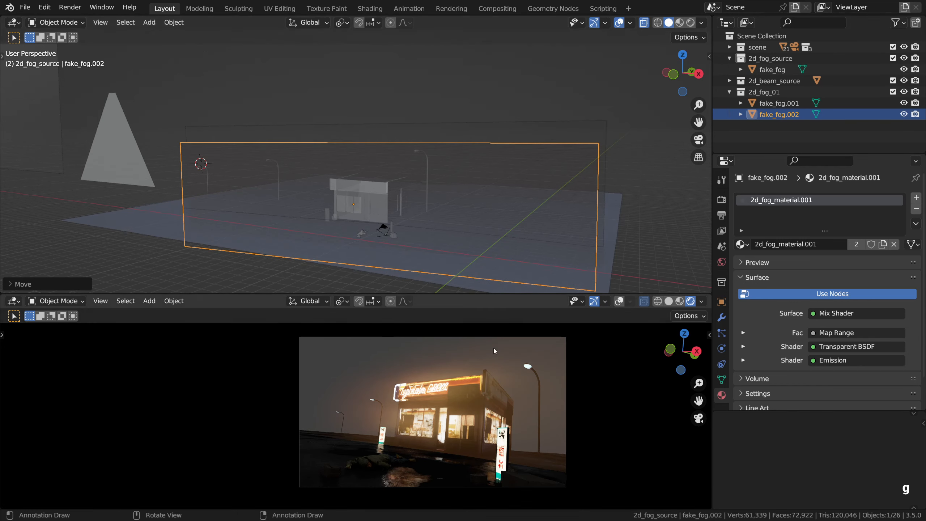
key("g")
left_click(487, 386)
Step: Scale the duplicated fog plane down, stretch it along its local X axis, and undo the extra move
key("s")
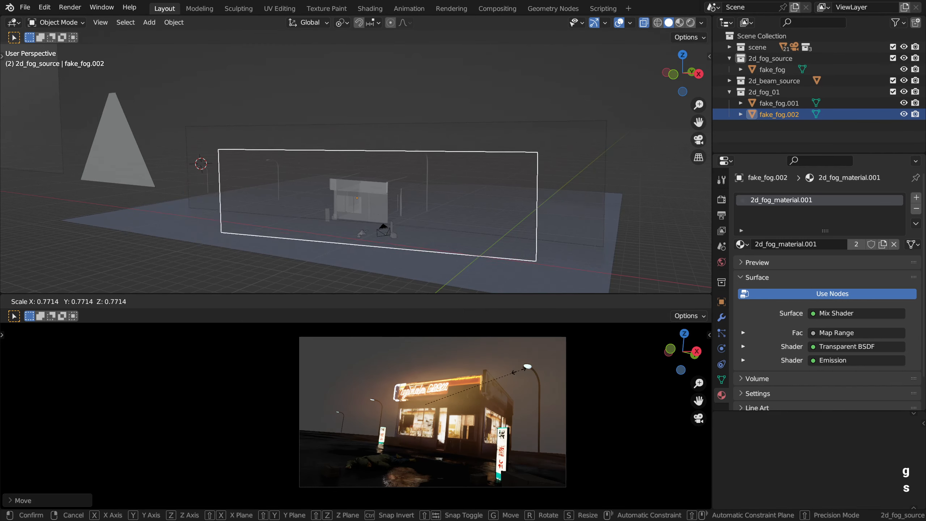
key("x")
key("x")
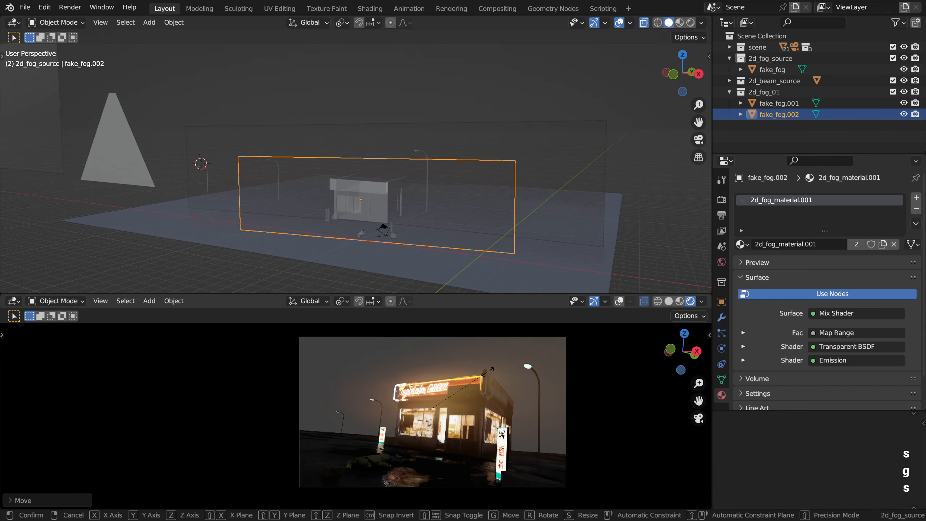
left_click(509, 374)
key("g")
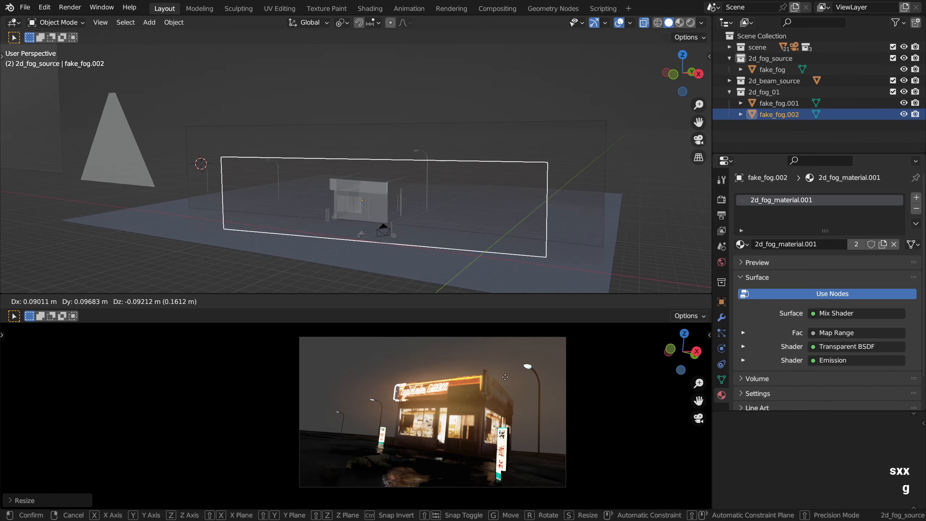
key("ctrl+z")
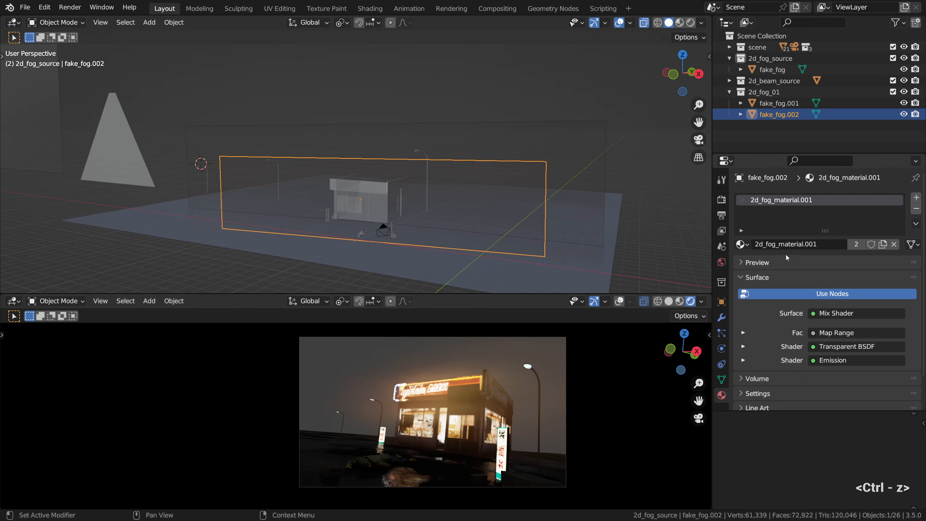
Step: Make the duplicated fog plane's material a separate copy and shift the plane slightly with Z locked
left_click(882, 244)
key("g")
key("z")
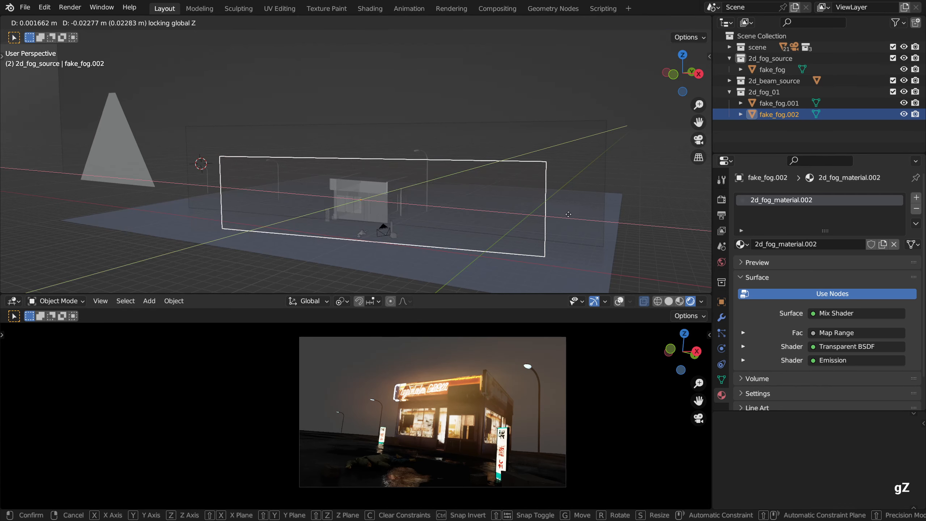
left_click(566, 220)
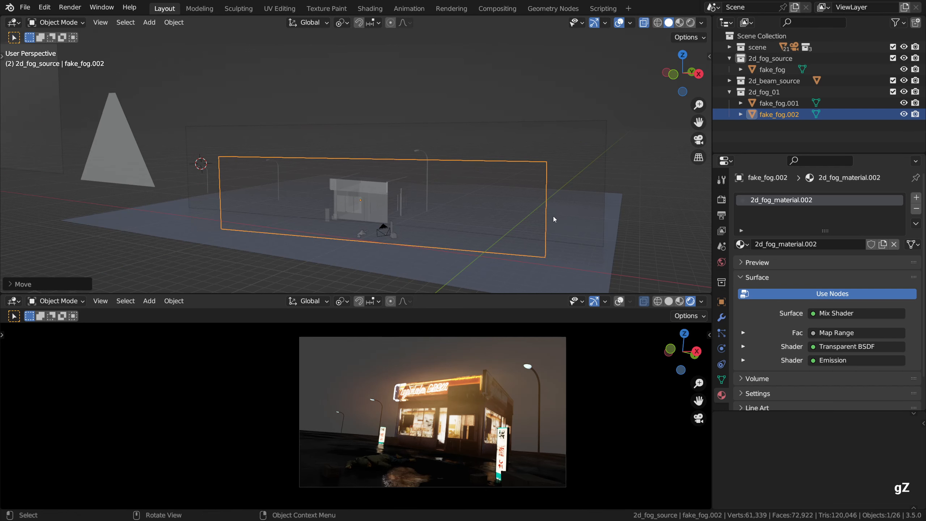
Step: Shift base colour A of the second fog plane's material to an orange with hue 0.062 and saturation 0.853
key("shift+F3")
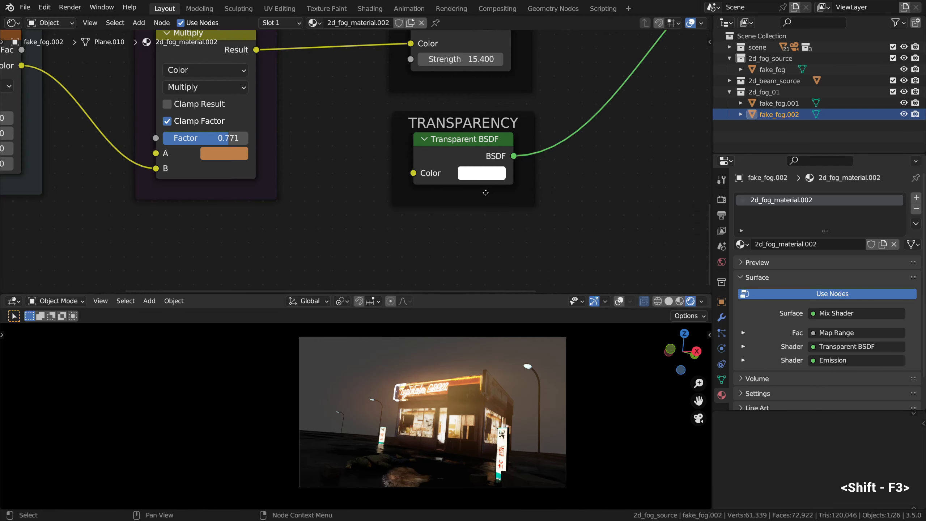
left_click(226, 154)
left_click(240, 244)
left_click_drag(238, 244, 240, 244)
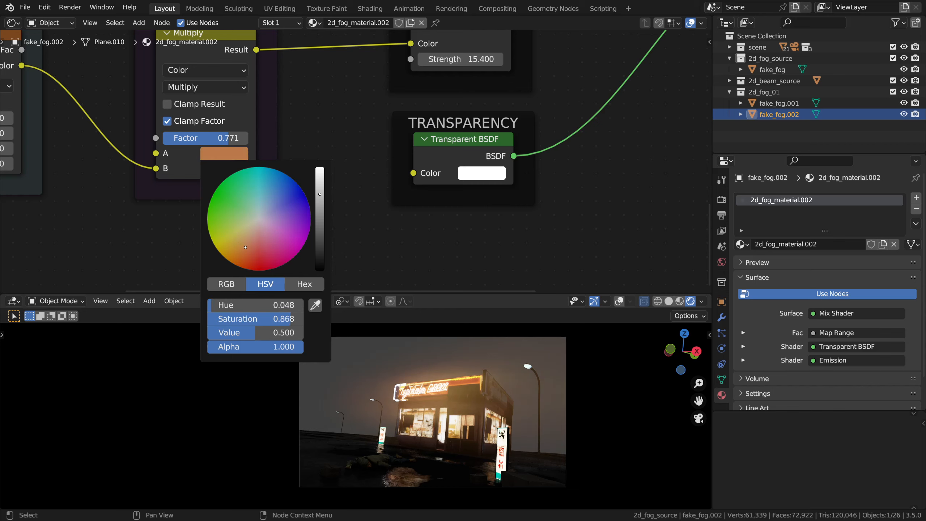
left_click_drag(245, 247, 246, 243)
Step: Set the emission strength of the second fog plane's material to 7
middle_click_drag(433, 171, 374, 264)
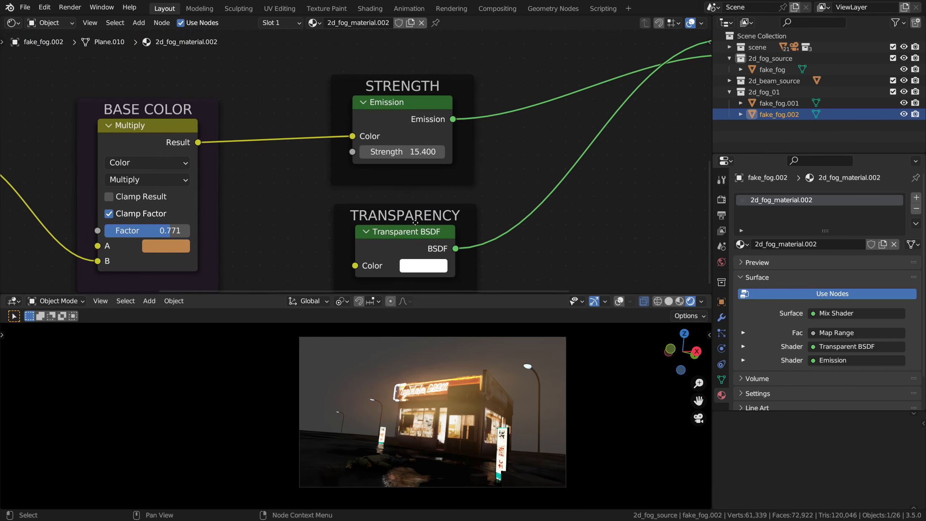
left_click_drag(417, 150, 369, 151, "shift")
left_click(401, 151)
type("7")
key("Return")
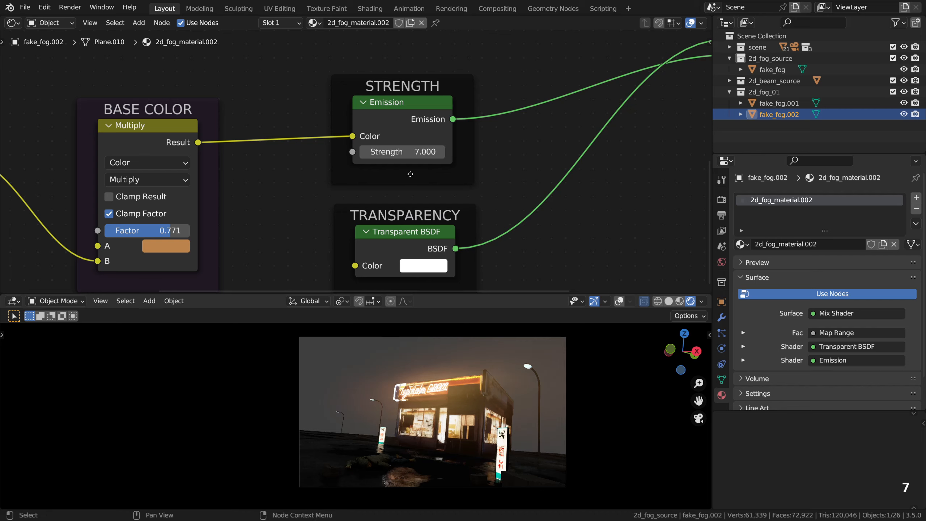
Step: Duplicate the second fog plane towards the camera with Z locked, and scale the copy down to a small panel
key("shift+F5")
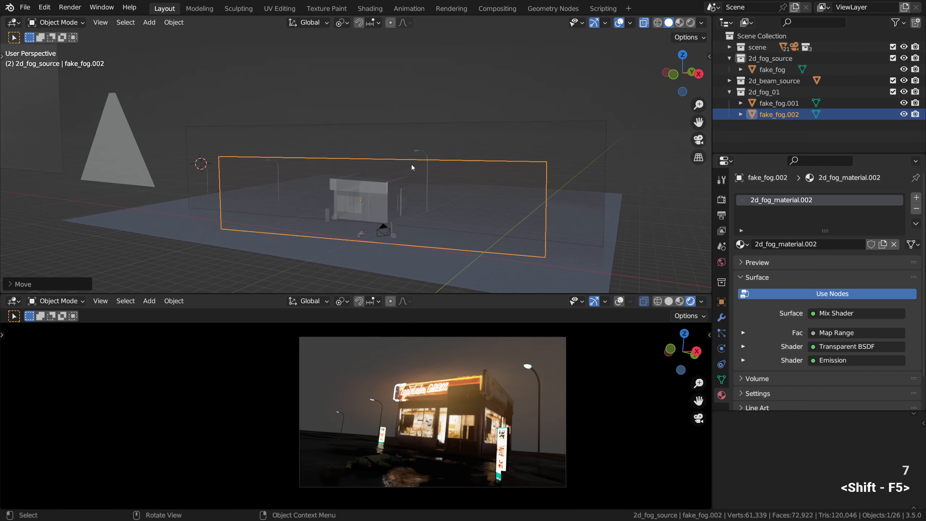
left_click_drag(411, 165, 401, 197, "alt")
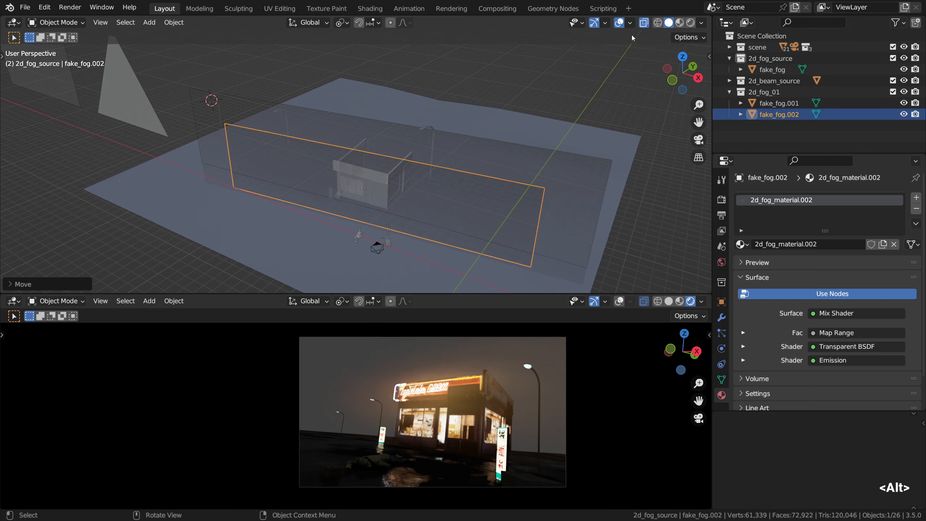
left_click(644, 28)
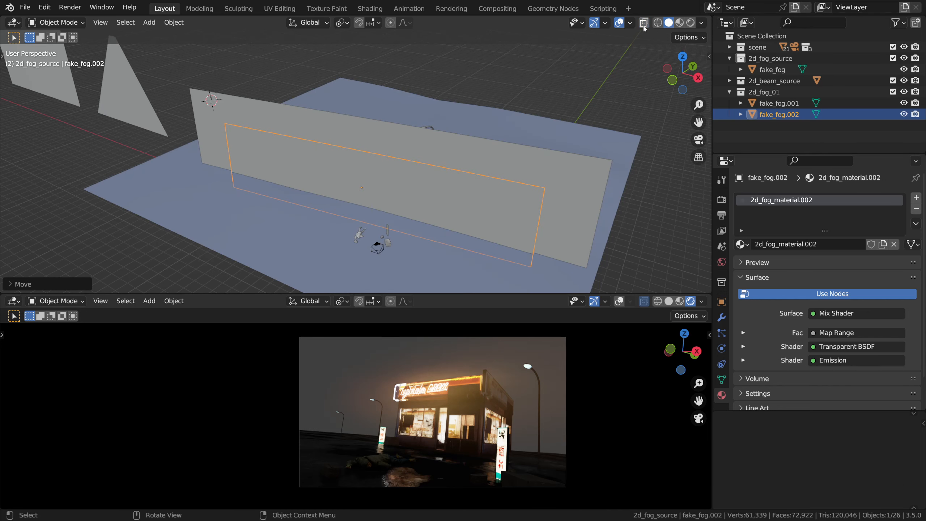
left_click(644, 27)
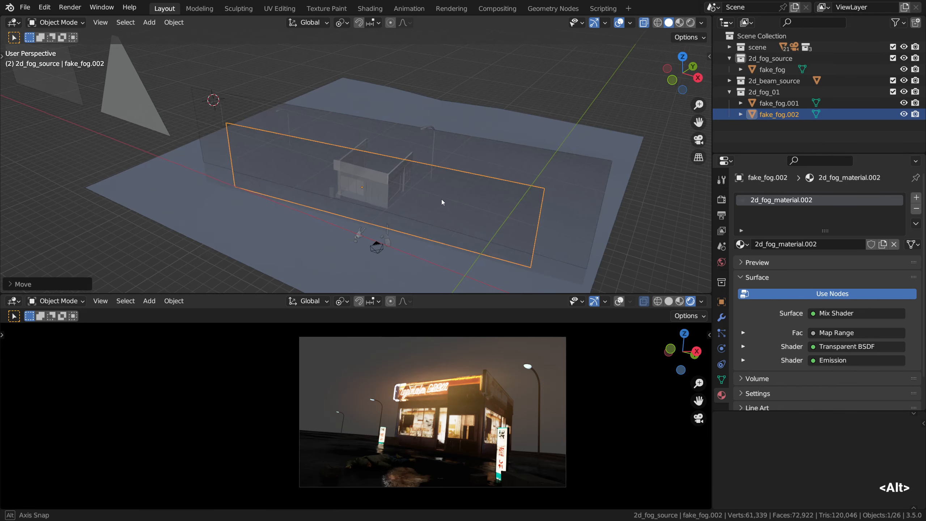
key("alt+d")
key("z")
left_click(447, 222)
key("s")
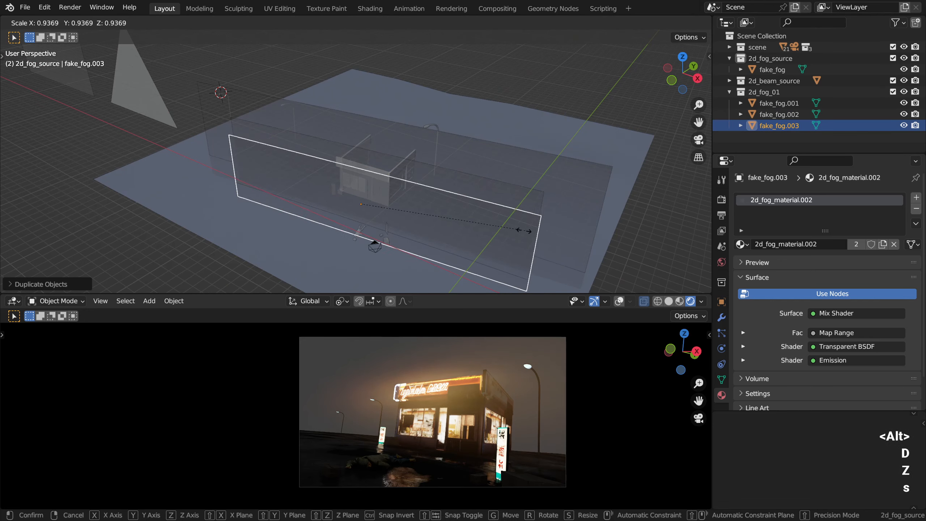
left_click(417, 226)
Step: Rotate the small fog plane about the Z axis and narrow it along its local X axis
left_click_drag(391, 234, 422, 240, "alt")
key("r")
key("z")
left_click(430, 227)
key("s")
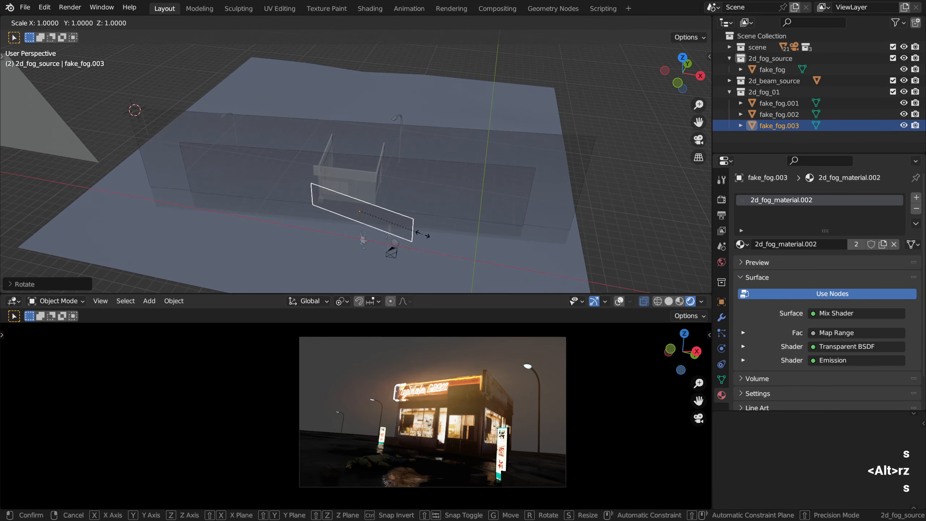
key("x")
key("x")
left_click(388, 243)
Step: Move the small fog plane to the street sign near the camera and adjust its height along Z
key("g")
left_click(401, 232)
scroll(401, 233, "up", 3)
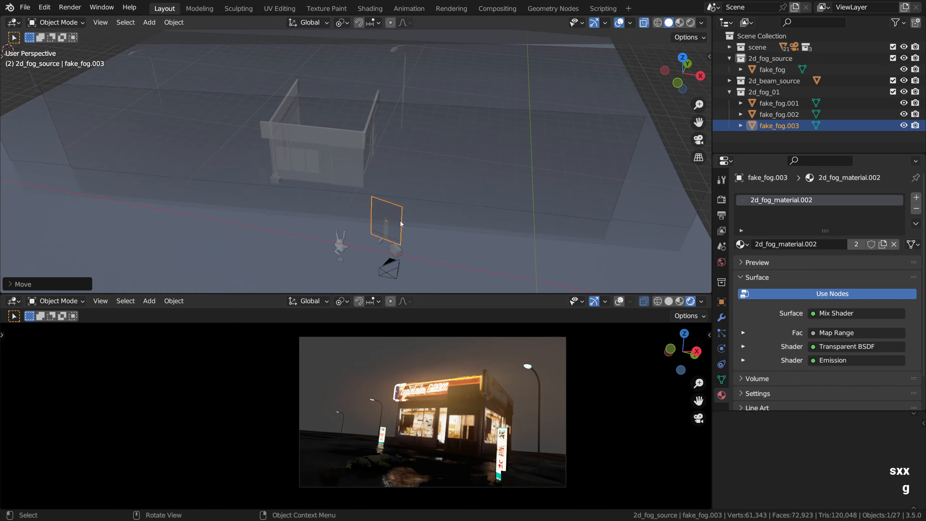
key("g")
key("z")
left_click(401, 235)
Step: Rotate the small fog plane about Z and shift it horizontally, locked on Z, beside the street sign
scroll(401, 232, "up", 4)
left_click_drag(401, 229, 447, 215, "alt")
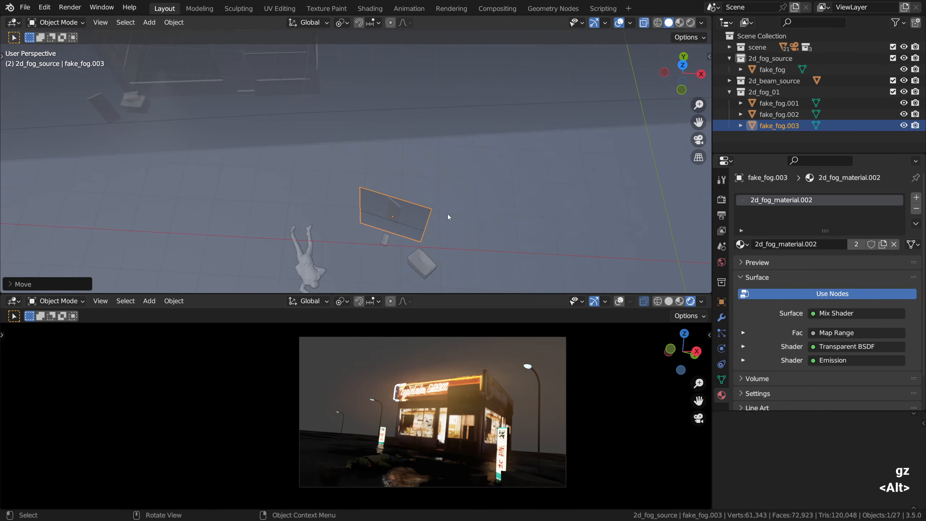
key("r")
key("z")
left_click(430, 226)
key("g")
key("shift+z")
left_click(433, 235)
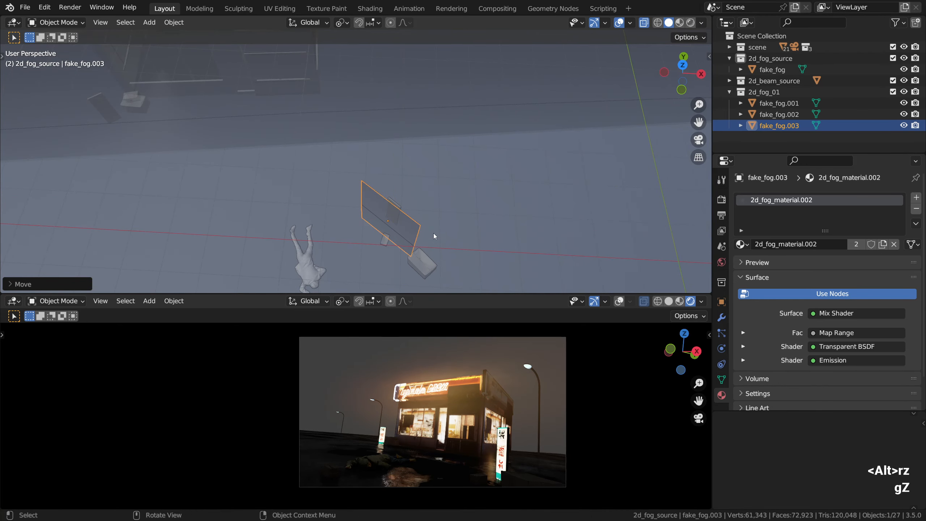
Step: Centre the small fog plane over the street sign in the camera view and enlarge it to more than twice its size
key("g")
left_click(505, 434)
key("s")
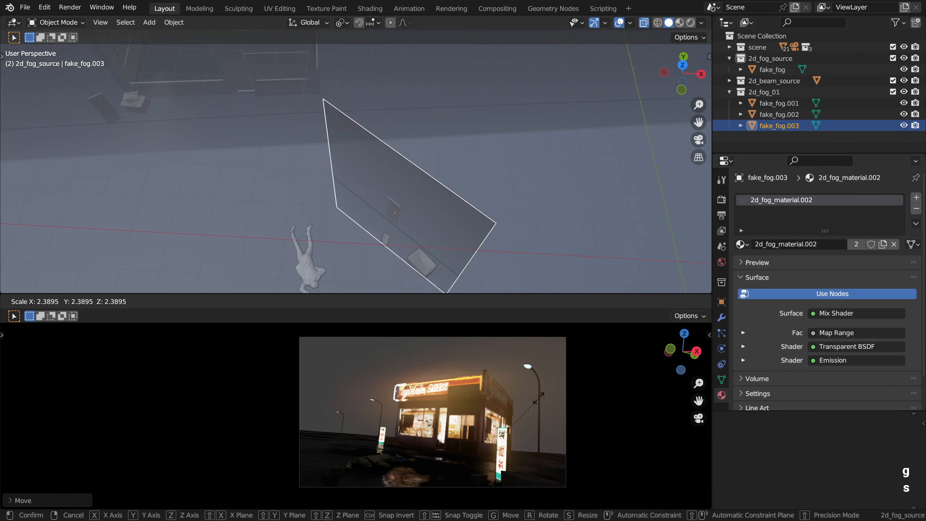
left_click(543, 396)
key("g")
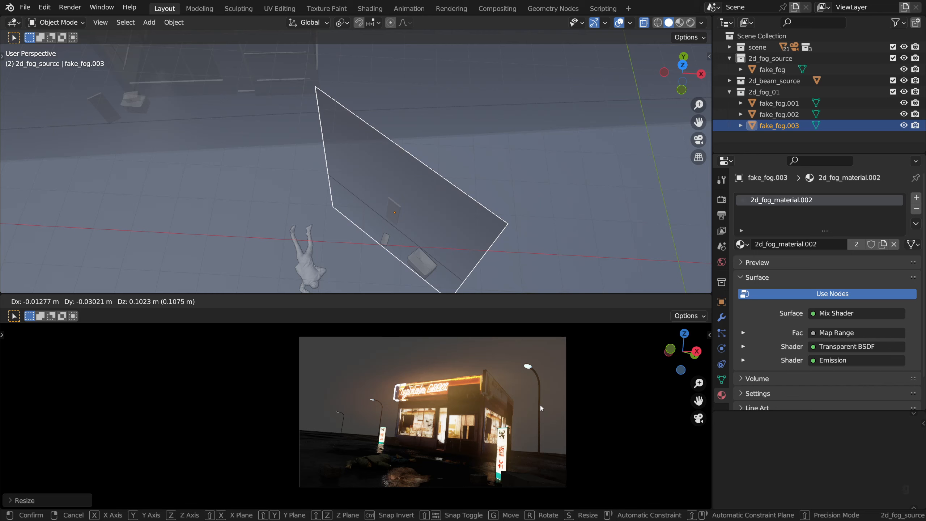
left_click(540, 405)
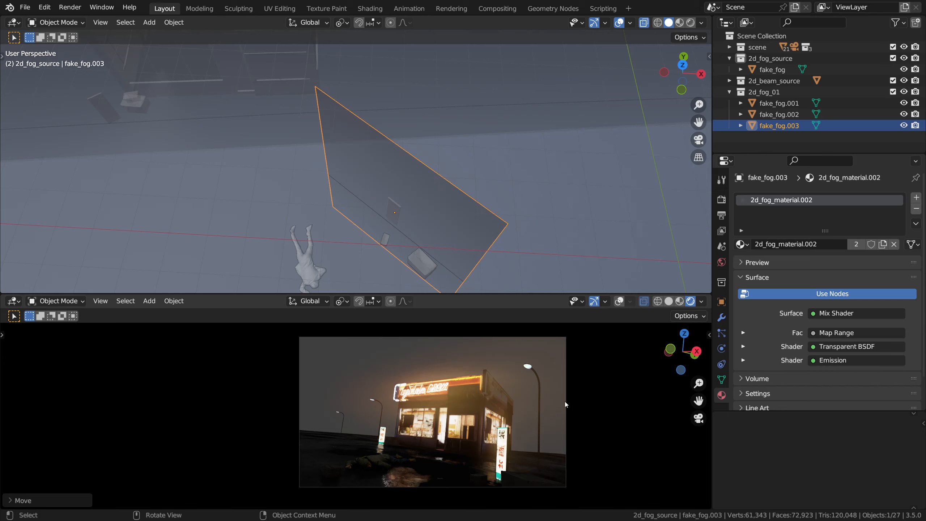
Step: Make the sign fog's material a separate copy and set its base colour A to pale green, hue 0.253, saturation 0.232
left_click(883, 245)
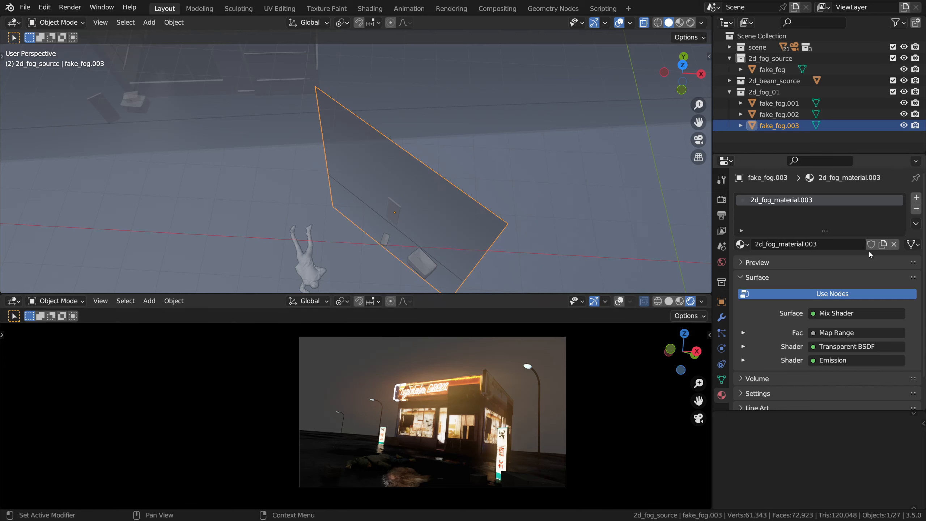
left_click(743, 360)
scroll(751, 351, "down", 3)
left_click(744, 331)
scroll(752, 337, "down", 4)
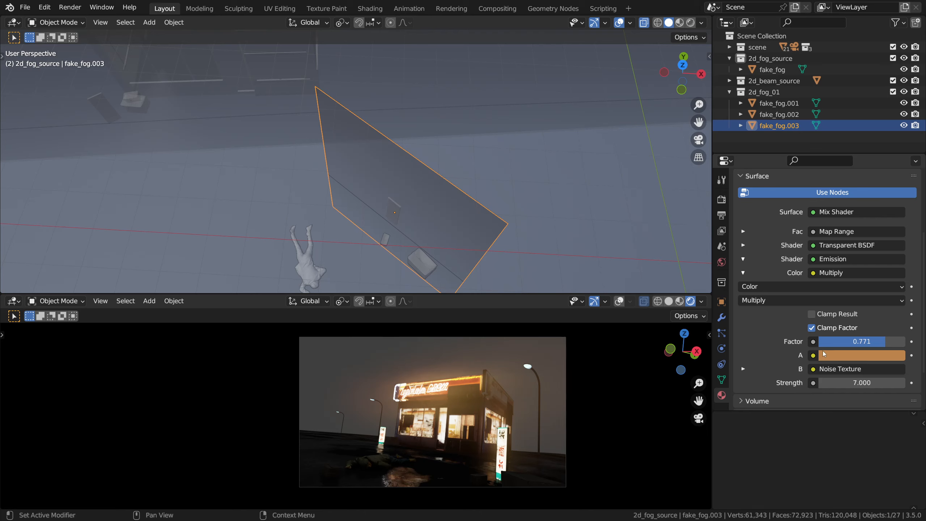
left_click(865, 356)
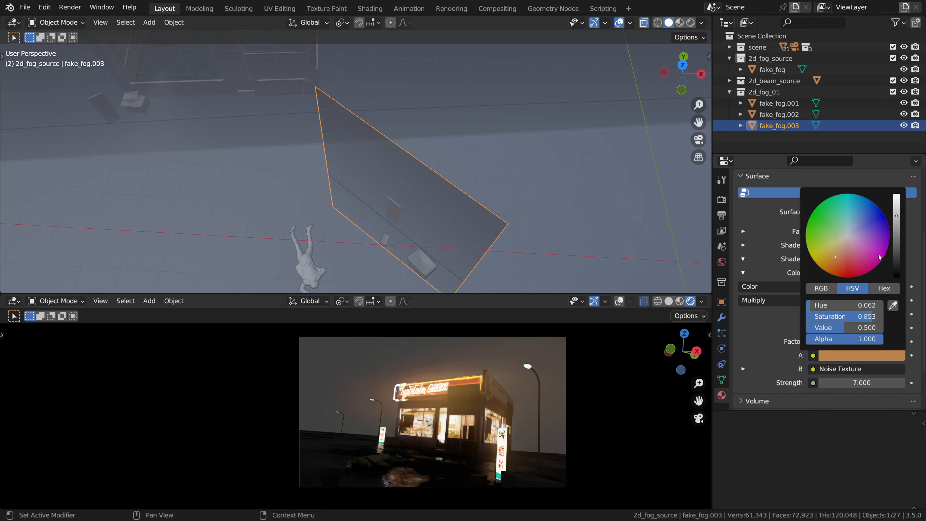
left_click_drag(878, 254, 843, 235)
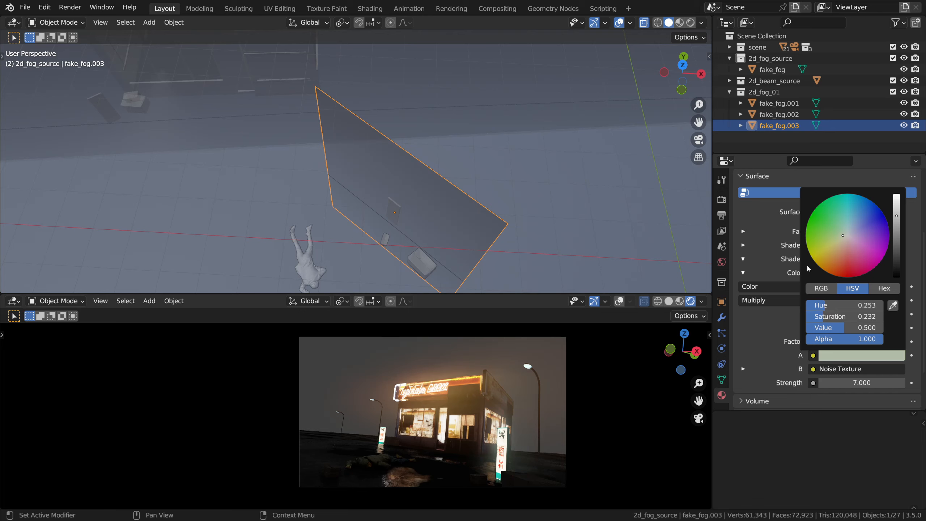
Step: Set the near sign fog's emission strength to 5.8, and adjust the plane's width along local X and its position over the sign
mouse_move(850, 383)
left_mouse_down()
mouse_move(915, 383)
mouse_move(851, 382)
left_mouse_up()
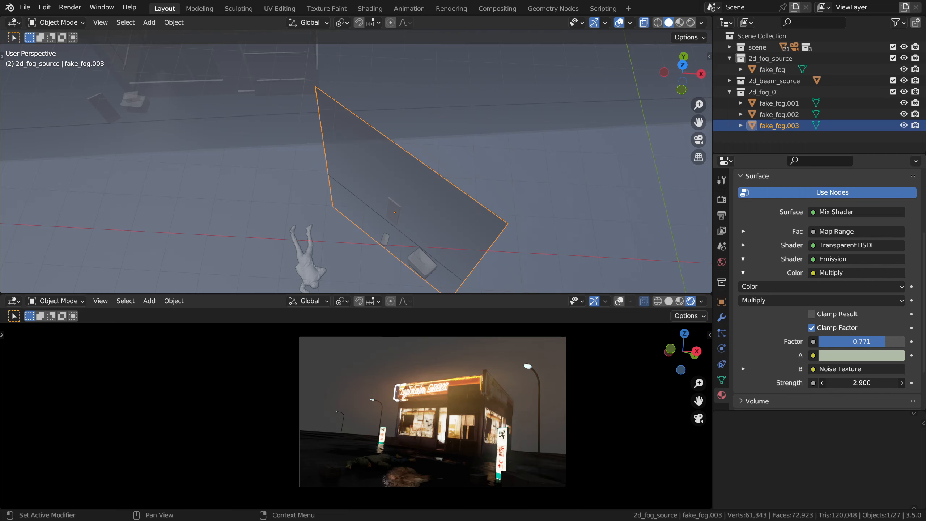
key("g")
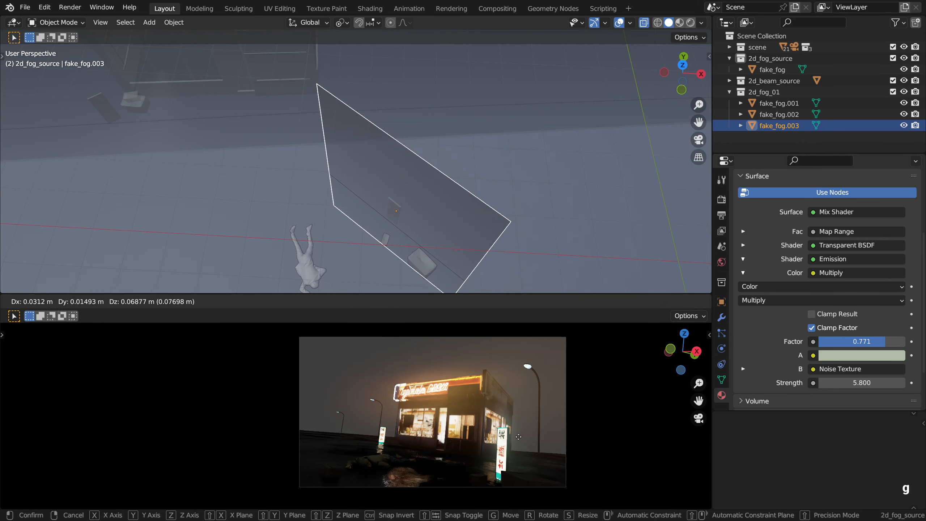
key("s")
key("x")
key("x")
key("x")
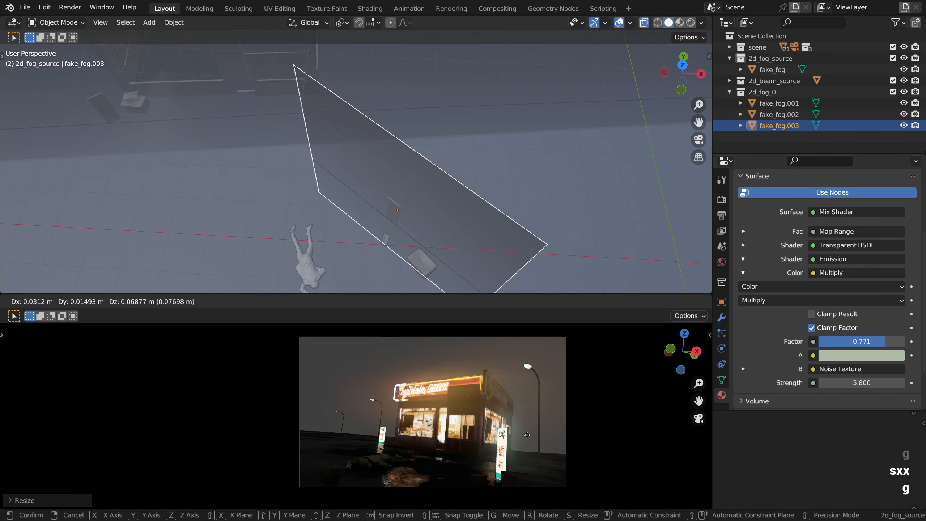
left_click(526, 435)
Step: Scale the near sign's fog plane down around the street sign and set its emission strength to 7.75
key("s")
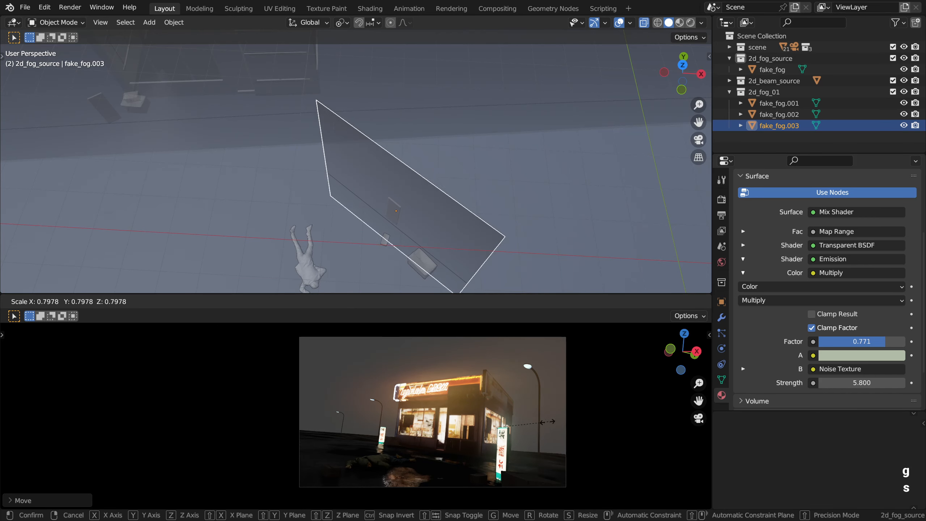
left_click(532, 432)
key("g")
right_click(537, 430)
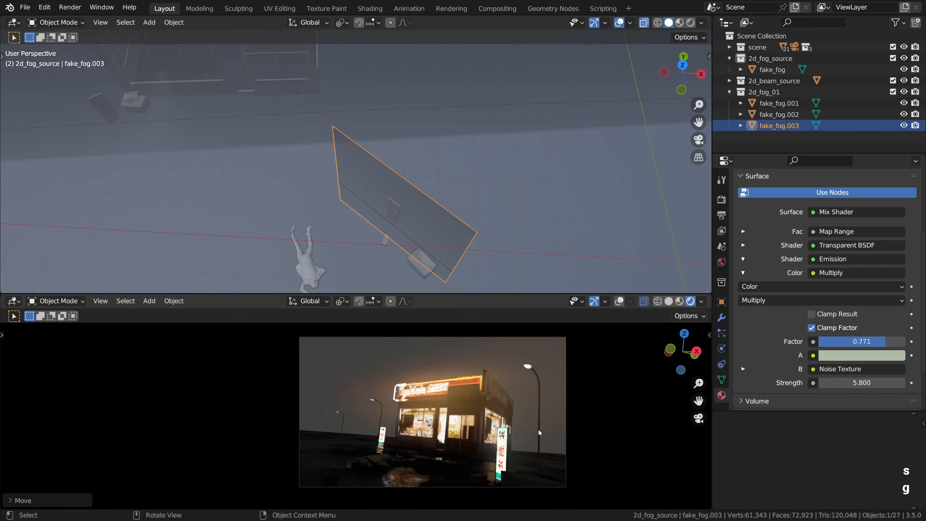
key("ctrl+z")
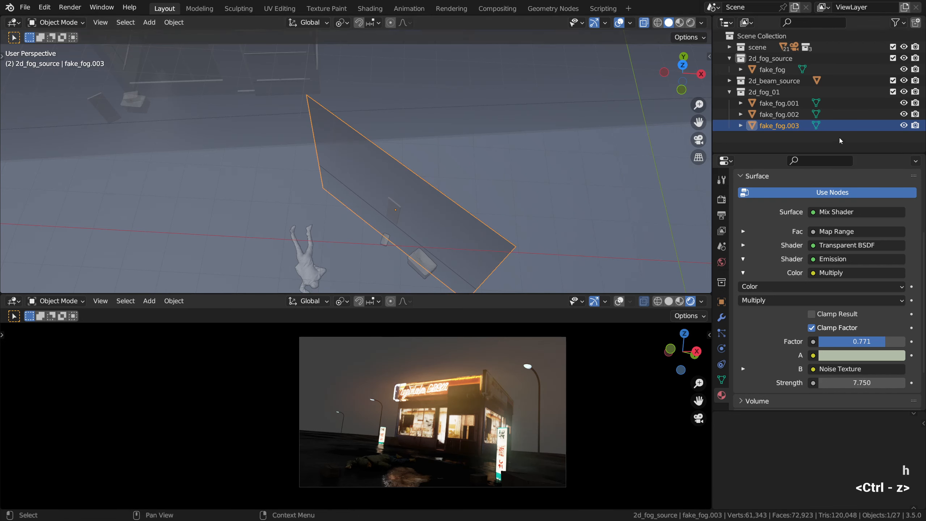
Step: Toggle the viewport visibility of fake_fog.003 to compare the street sign with and without its fog
left_click(903, 125)
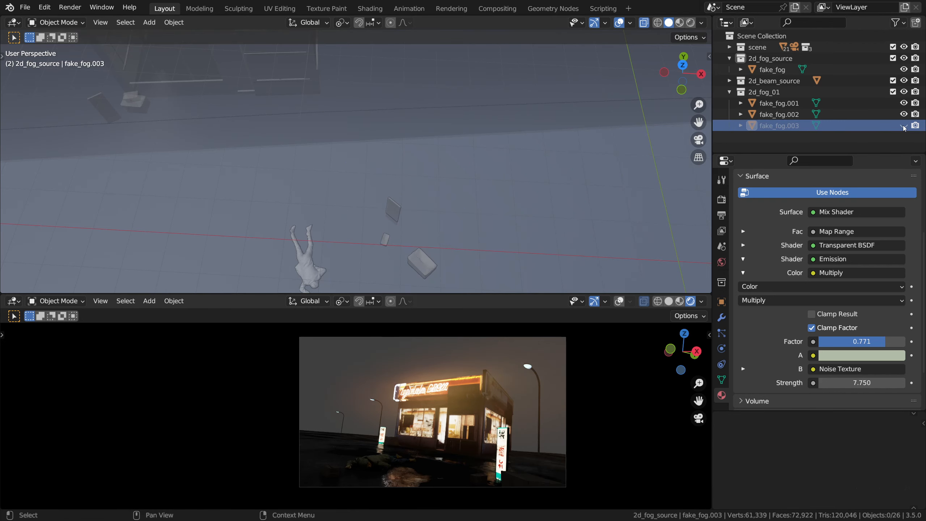
left_click(904, 125)
left_click(904, 126)
left_click(904, 126)
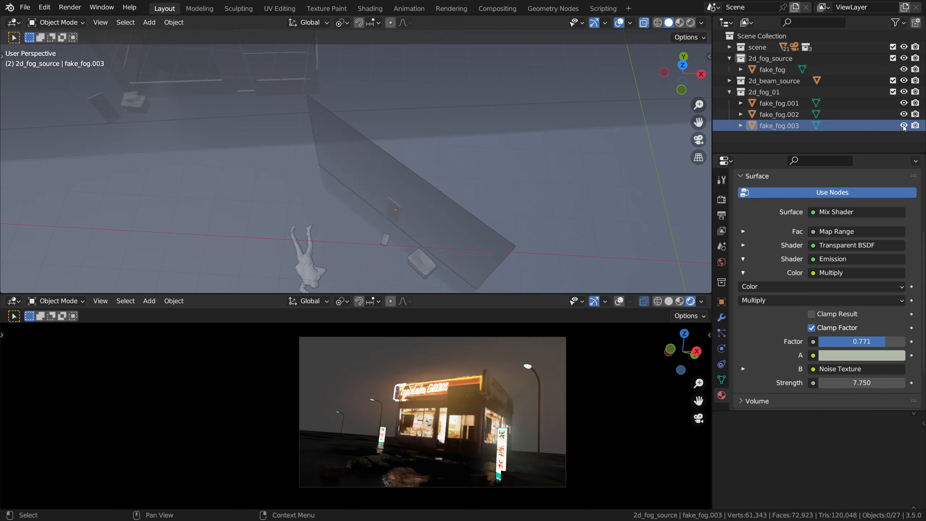
left_click(904, 125)
left_click(904, 126)
Step: Duplicate the near sign's fog plane and place the copy toward the second street sign by the shop's far front corner
scroll(453, 235, "down", 4)
left_click(453, 237)
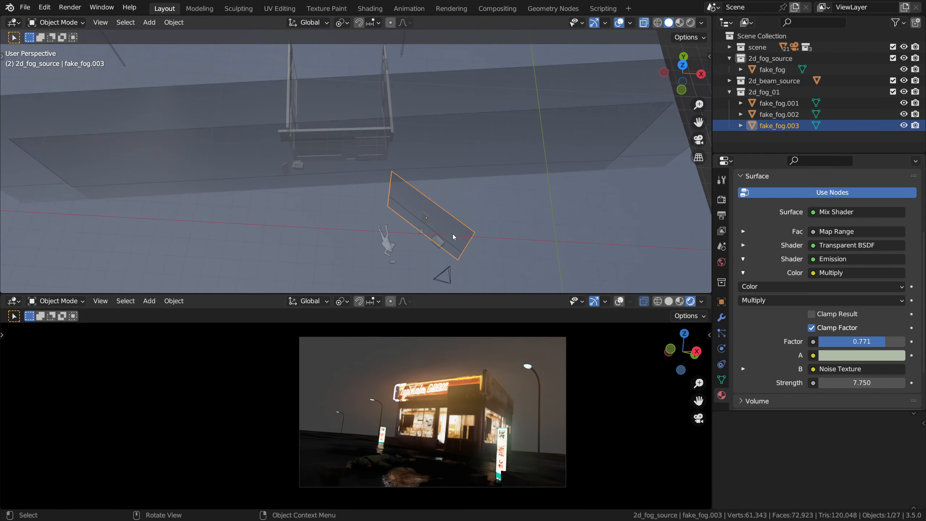
key("alt+d")
left_click(364, 228)
Step: Rotate the duplicated fog plane about Z and shift it horizontally, locked on Z, to the second street sign
middle_click_drag(365, 228, 392, 232)
key("r")
key("z")
left_click(393, 232)
key("g")
key("shift+z")
left_click(362, 212)
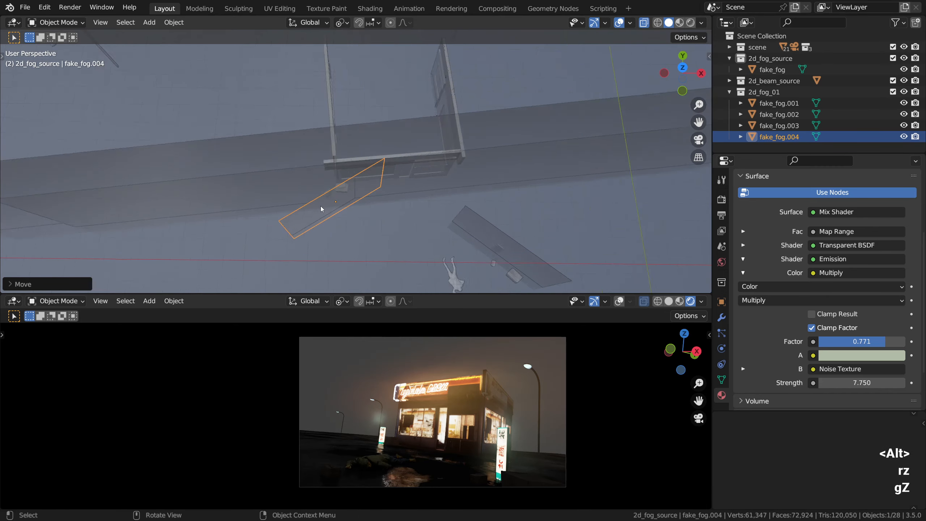
Step: Fine-tune the duplicated fog plane's horizontal position, locked on Z, so it sits against the second street sign
scroll(340, 189, "up", 5)
middle_click_drag(340, 189, 357, 69)
key("g")
key("shift+z")
left_click(385, 198)
Step: Centre the fog plane over the second street sign in the camera view and adjust its overall size and its width along X
key("alt+g")
scroll(427, 391, "up", 4)
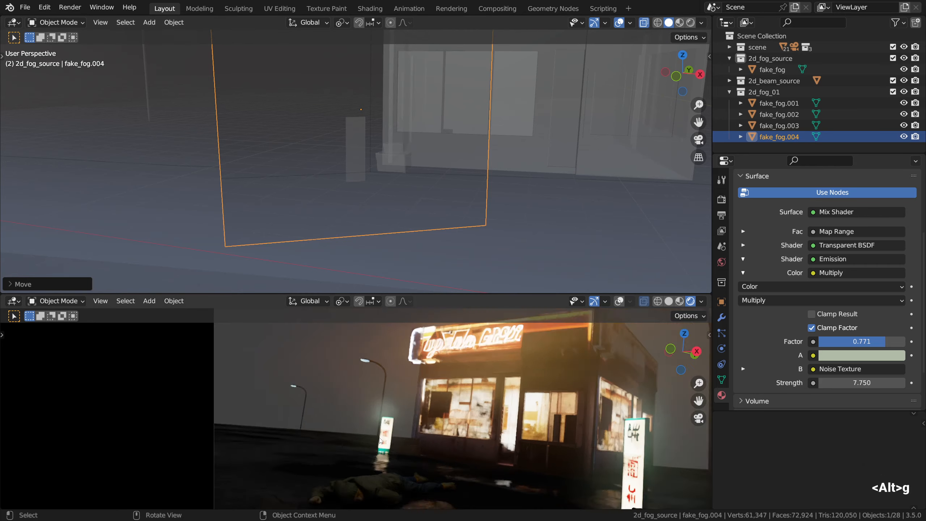
key("g")
key("s")
key("s")
key("x")
key("x")
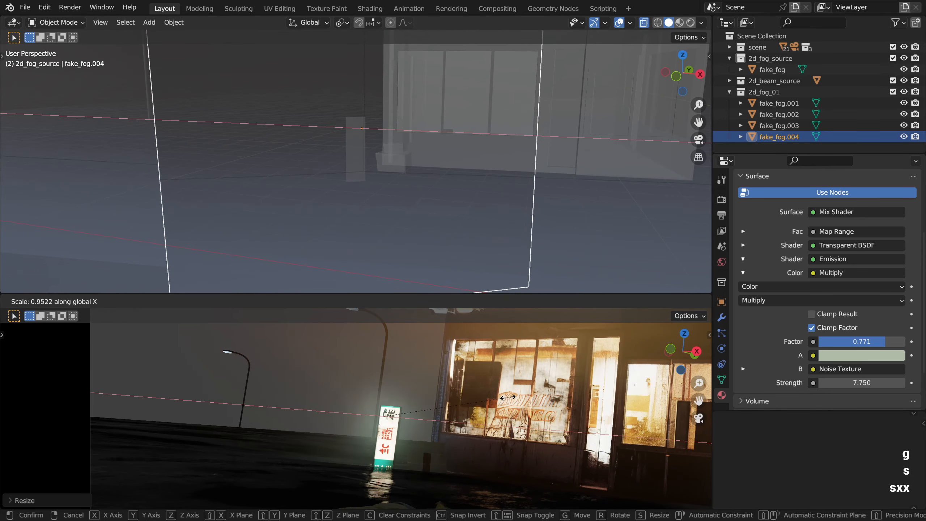
key("g")
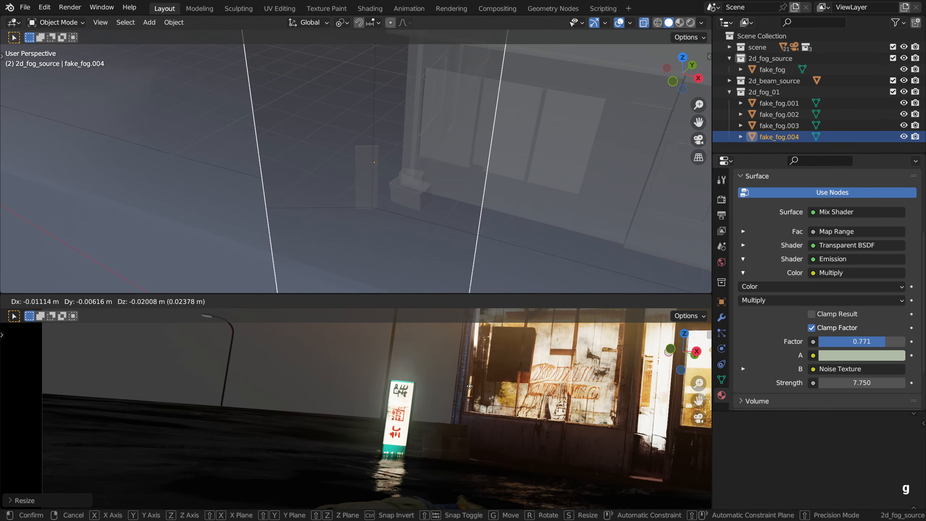
left_click(470, 390)
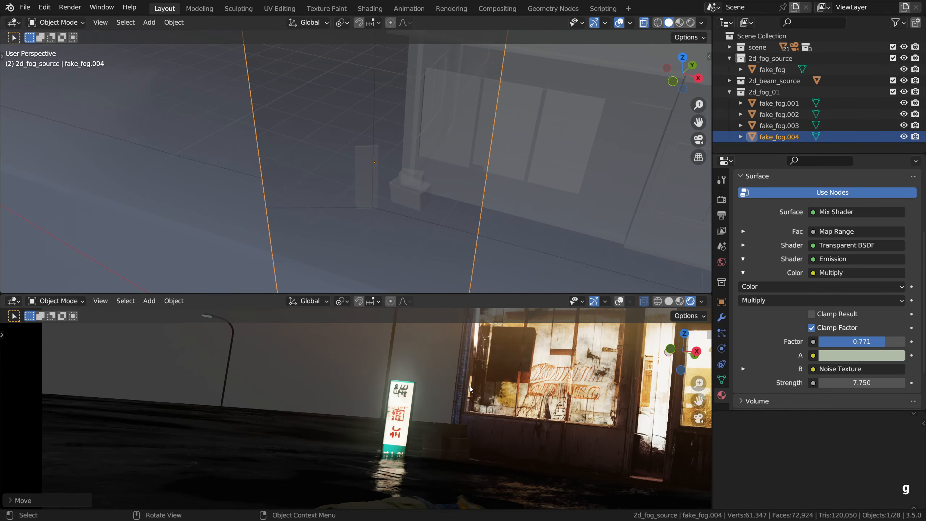
Step: Compare the second street sign with and without its fog, and nudge the plane slightly in the camera view
key("h")
key("ctrl+z")
scroll(470, 389, "down", 5)
key("g")
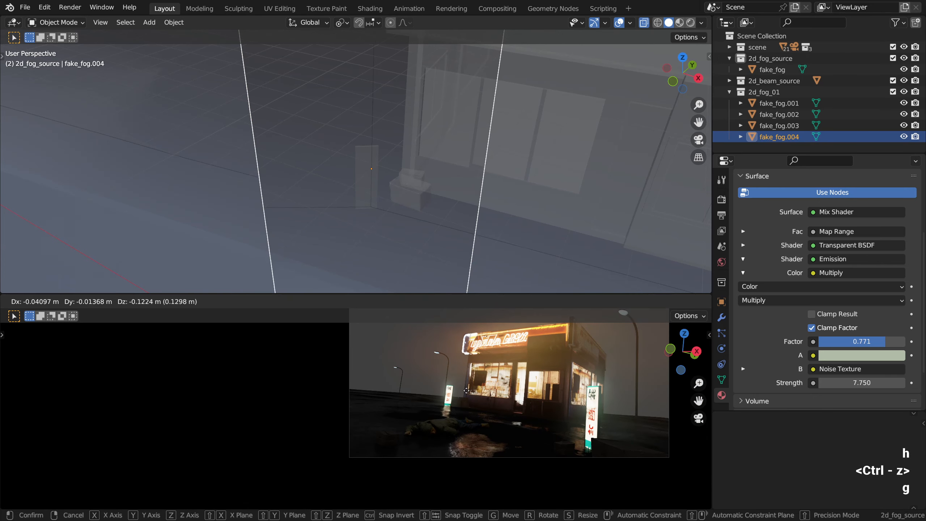
left_click(468, 390)
scroll(463, 398, "up", 2)
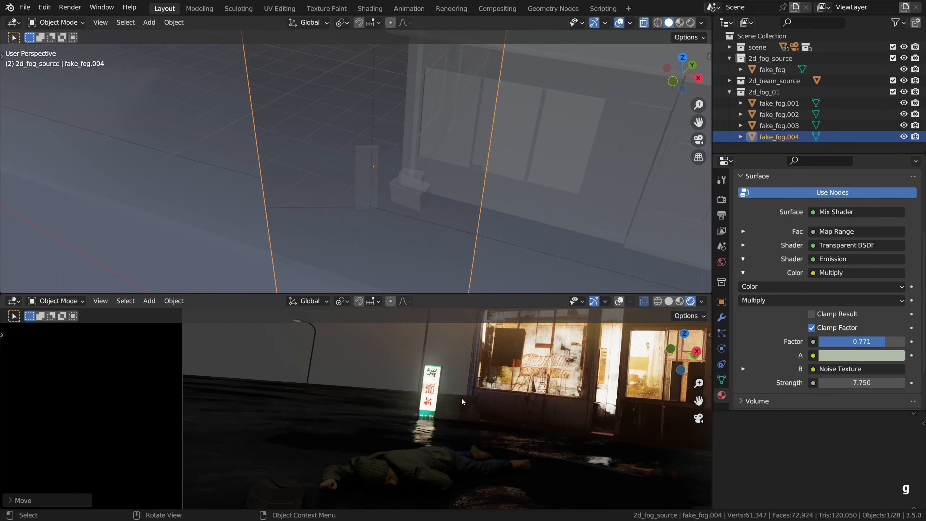
scroll(478, 402, "down", 1)
middle_click_drag(478, 401, 377, 436, "shift")
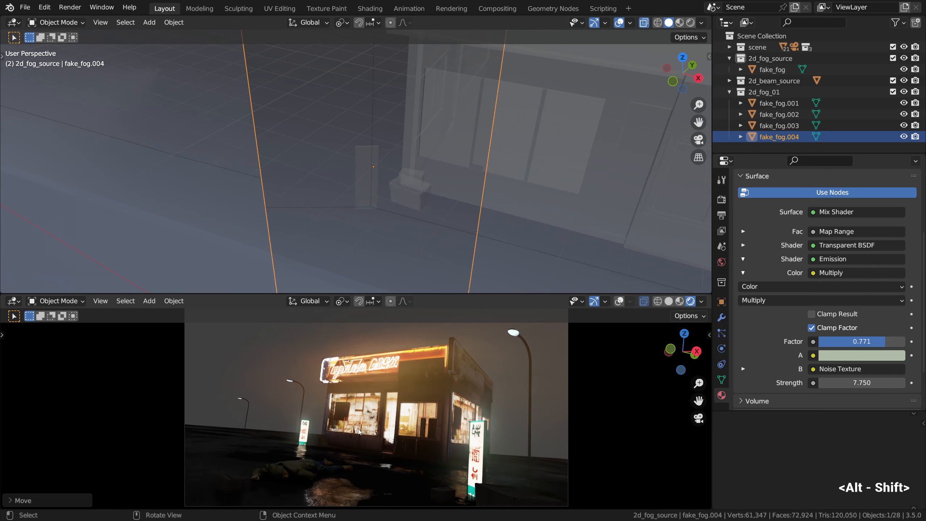
Step: Duplicate the second sign's fog plane and shift the copy horizontally, locked on Z, to the tall street lamp beside the shop
scroll(330, 198, "down", 8)
key("shift+d")
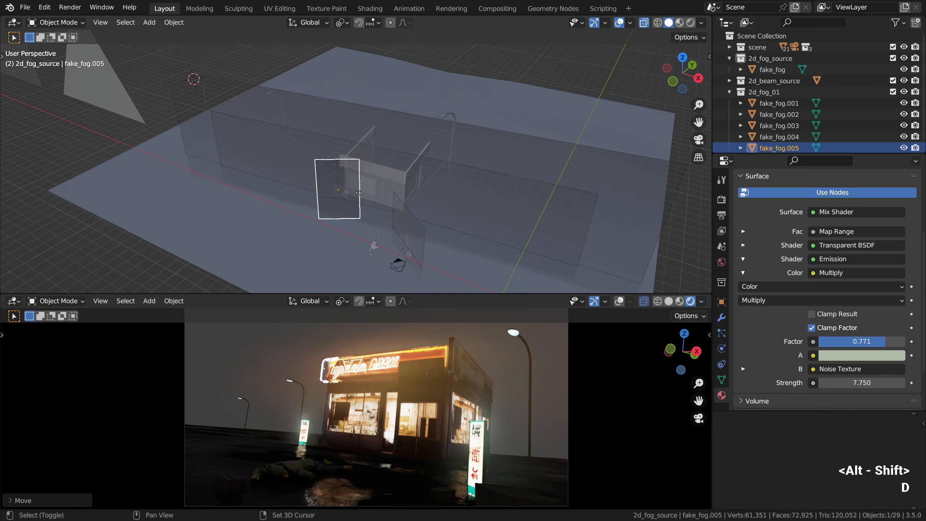
left_click(561, 182)
left_click_drag(561, 181, 360, 218, "alt")
key("g")
key("z")
left_click(280, 212)
Step: Raise the copied fog plane along Z to the lamp head and align it there horizontally, locked on Z
scroll(280, 213, "up", 2)
key("g")
key("z")
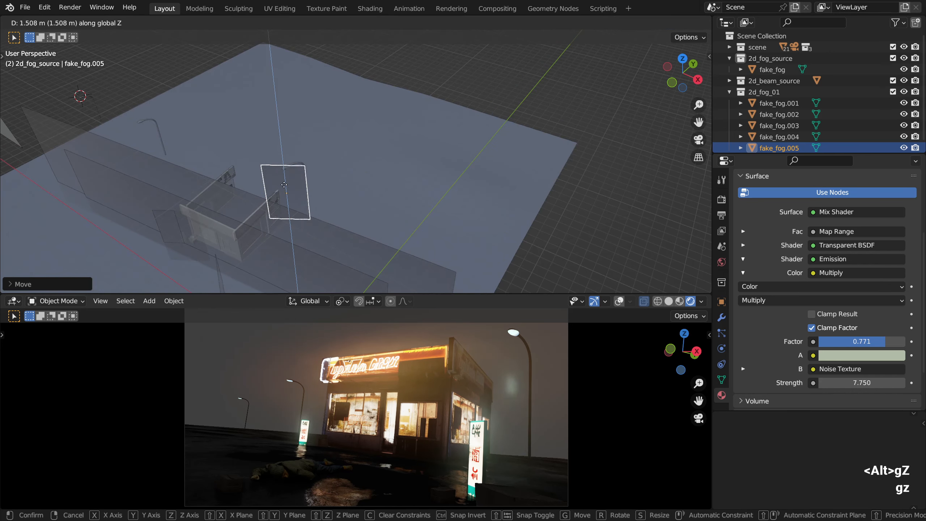
left_click(283, 170)
scroll(284, 170, "up", 3)
left_click_drag(283, 155, 281, 170, "alt")
scroll(288, 168, "up", 5)
key("g")
key("shift+z")
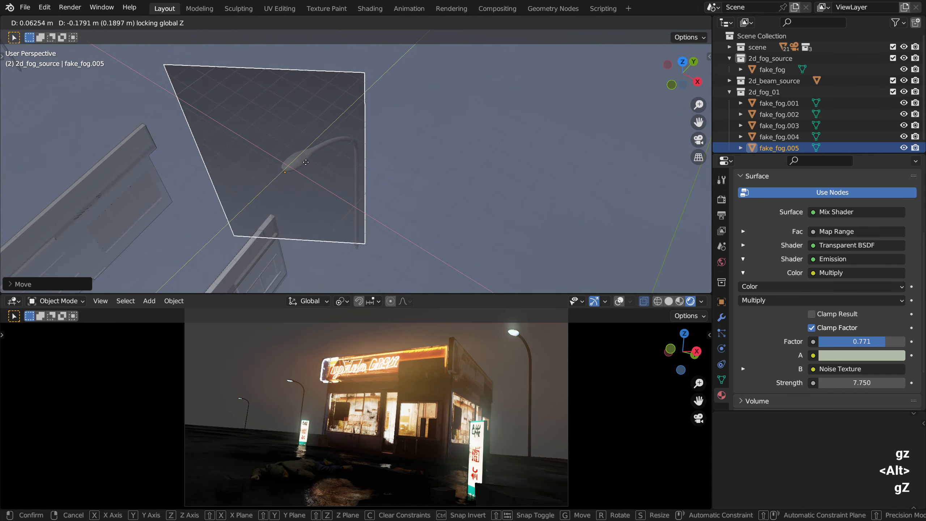
left_click(305, 166)
Step: Enlarge the lamp's fog plane by about a third and reposition it around the lamp head in the camera view
left_click_drag(525, 335, 501, 371, "alt+shift")
scroll(502, 371, "up", 2)
key("s")
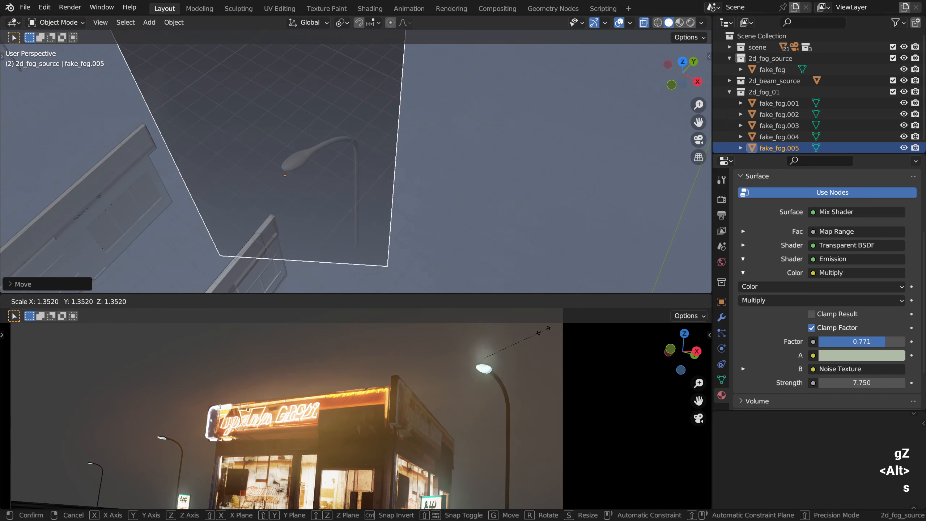
left_click(541, 335)
key("g")
left_click(544, 344)
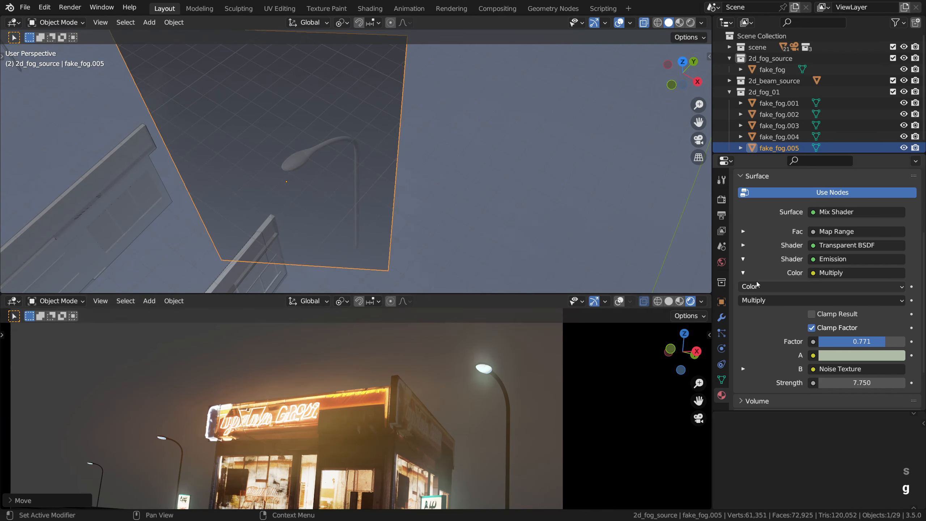
Step: Make the lamp fog's material a separate copy and shift its base colour A to a pale bluish green
scroll(851, 240, "up", 3)
left_click(884, 191)
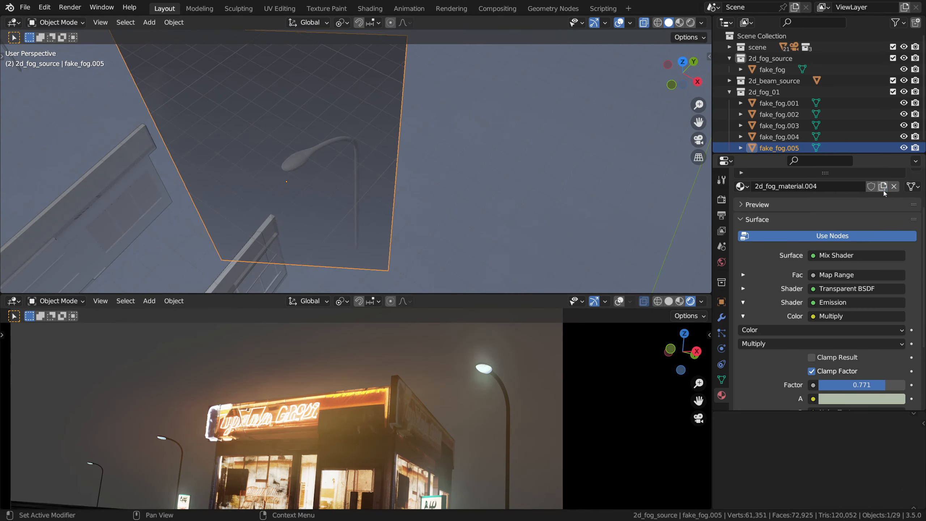
scroll(855, 318, "down", 1)
scroll(855, 319, "down", 2)
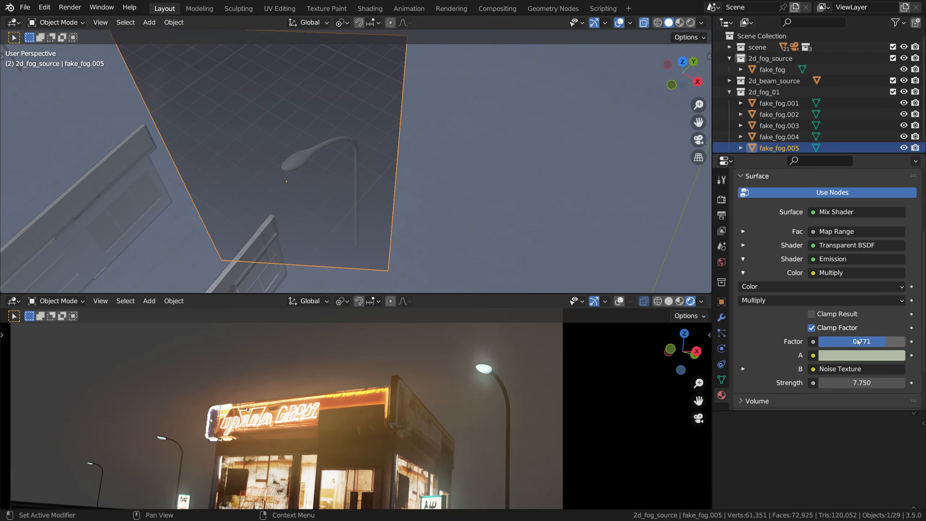
left_click(858, 355)
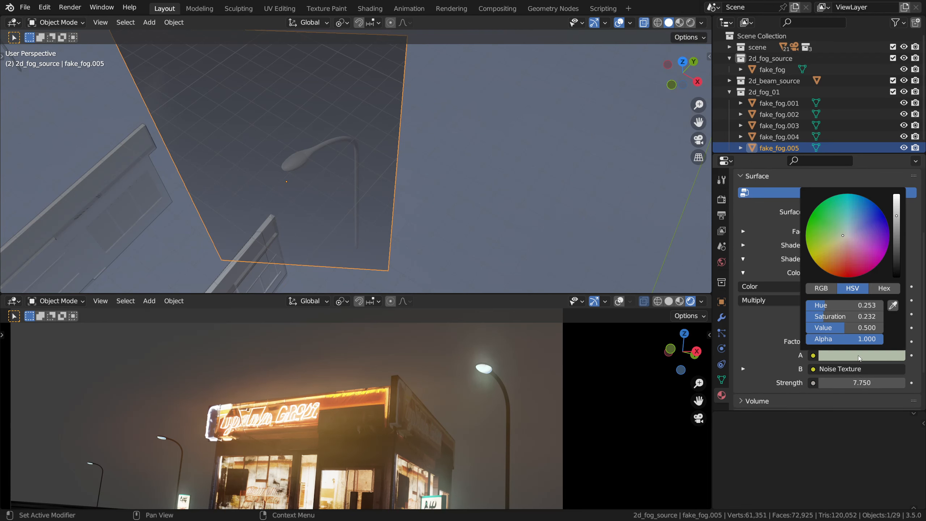
left_click(844, 231)
Step: Resize the lamp's fog plane, widening it along local X, and set its emission strength to 4.9
key("s")
key("x")
key("x")
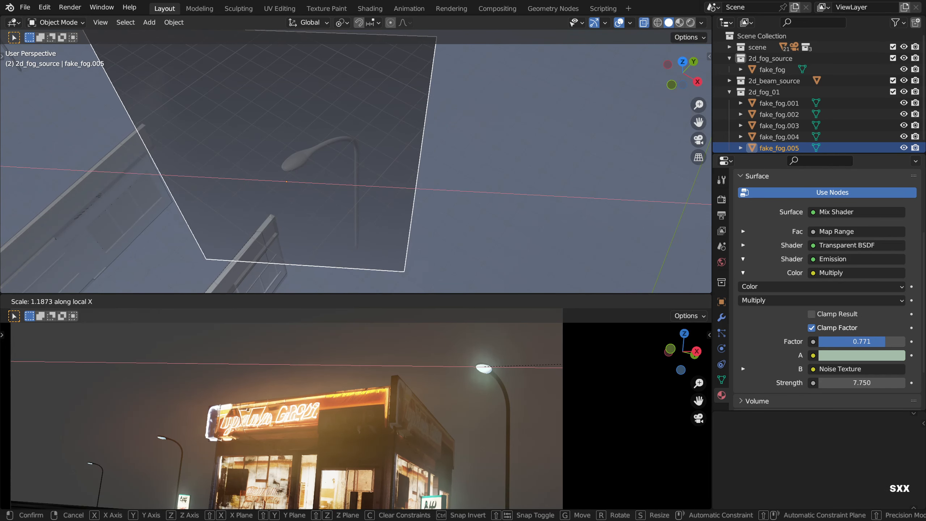
left_click(573, 367)
key("s")
left_click(582, 364)
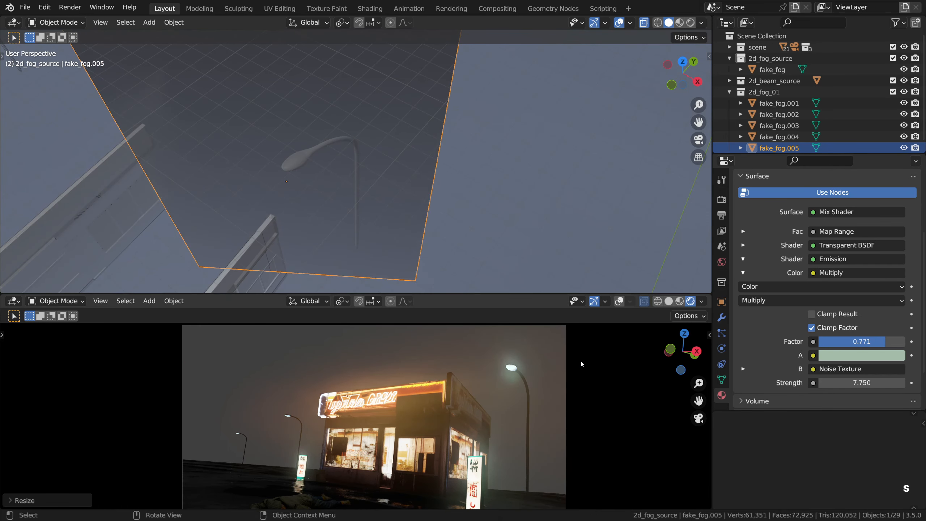
key("s")
left_click(608, 360)
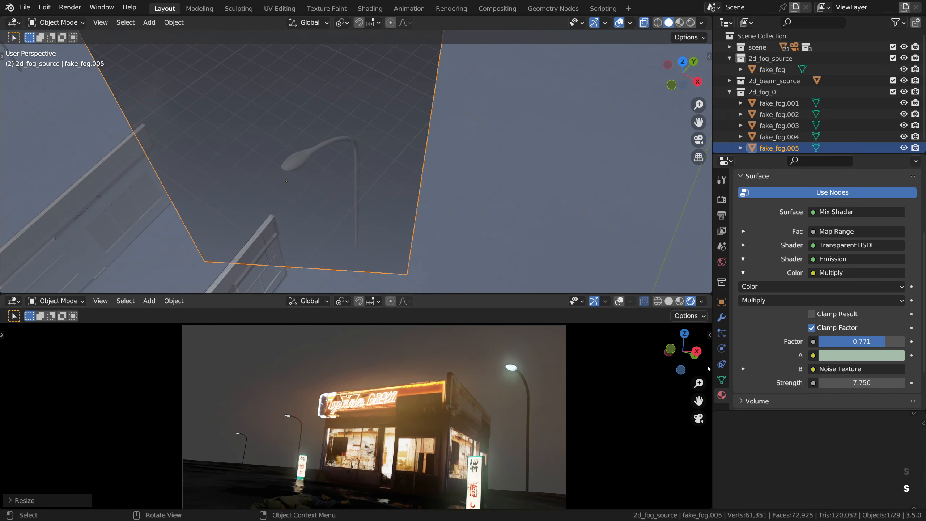
left_click_drag(856, 382, 830, 382)
scroll(589, 368, "up", 1)
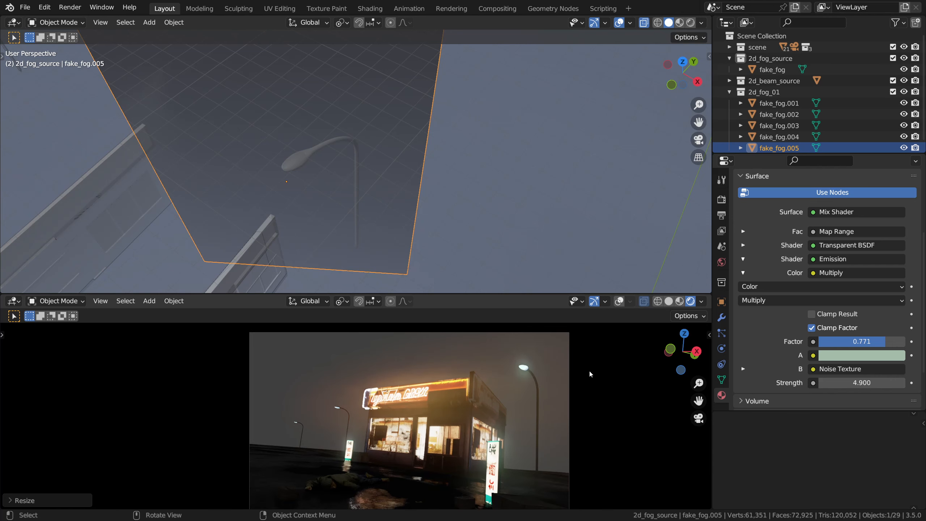
Step: Duplicate the lamp's fog plane and place the copy near the next street lamp on the shop's other side
scroll(504, 234, "down", 6)
middle_click_drag(492, 228, 587, 262)
right_click(586, 249)
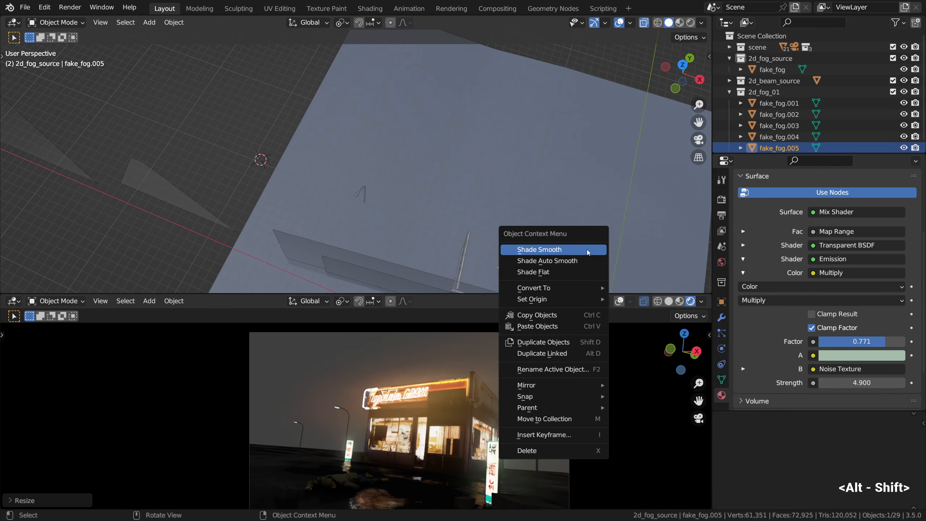
left_click(579, 343)
left_click(349, 226)
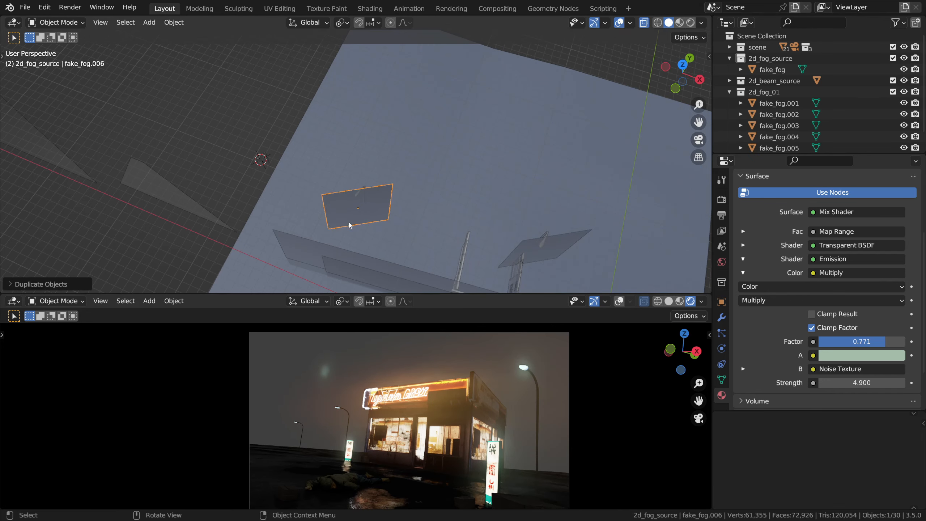
Step: Adjust the copied fog plane's height along Z and position it over the second lamp's head in the camera view
middle_click_drag(349, 226, 370, 199)
key("g")
key("z")
key("g")
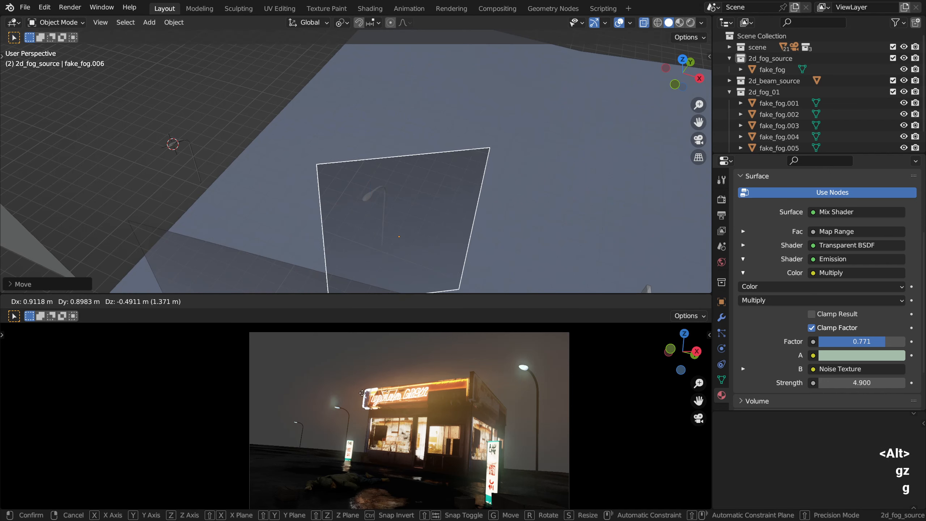
left_click(362, 393)
Step: Scale the second lamp's fog plane along its local X axis, keeping its overall scale
key("s")
key("x")
key("x")
left_click(372, 395)
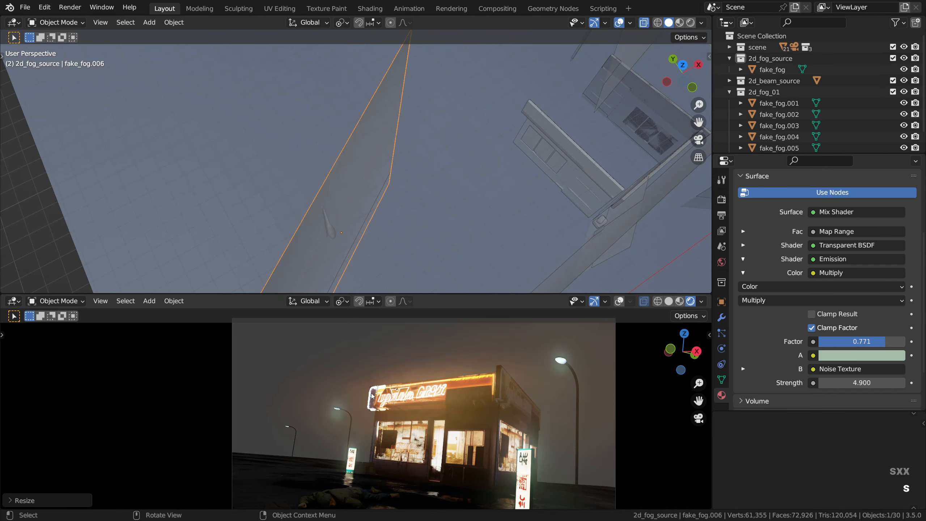
key("s")
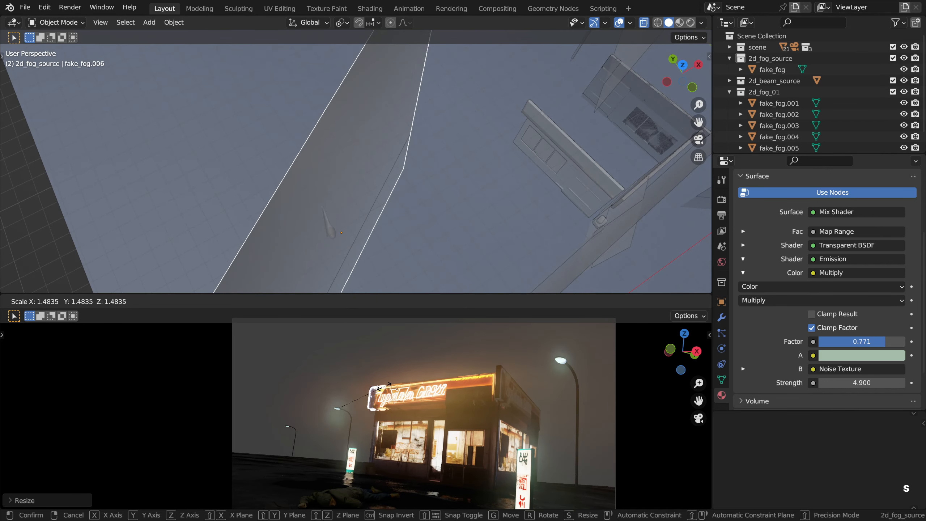
right_click(391, 391)
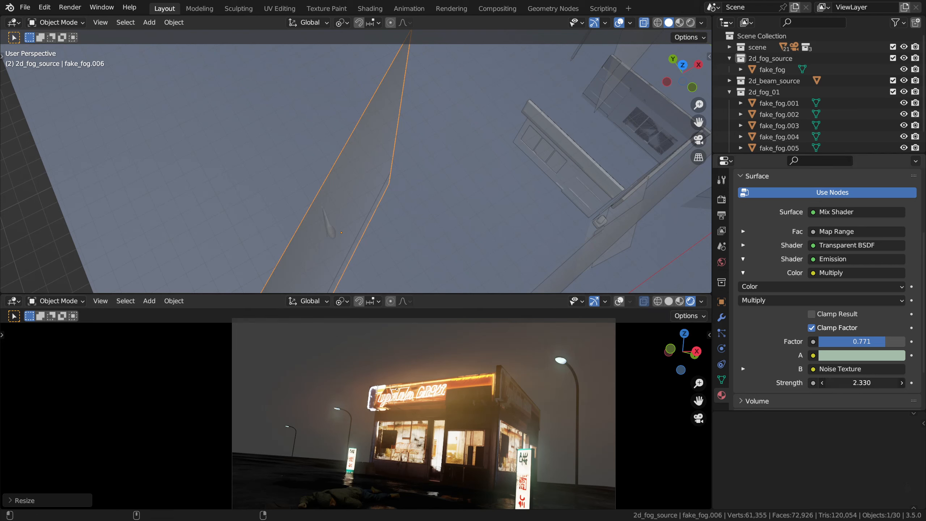
Step: Duplicate the second lamp's fog plane and place the copy beside the farthest street lamp
scroll(424, 168, "down", 8)
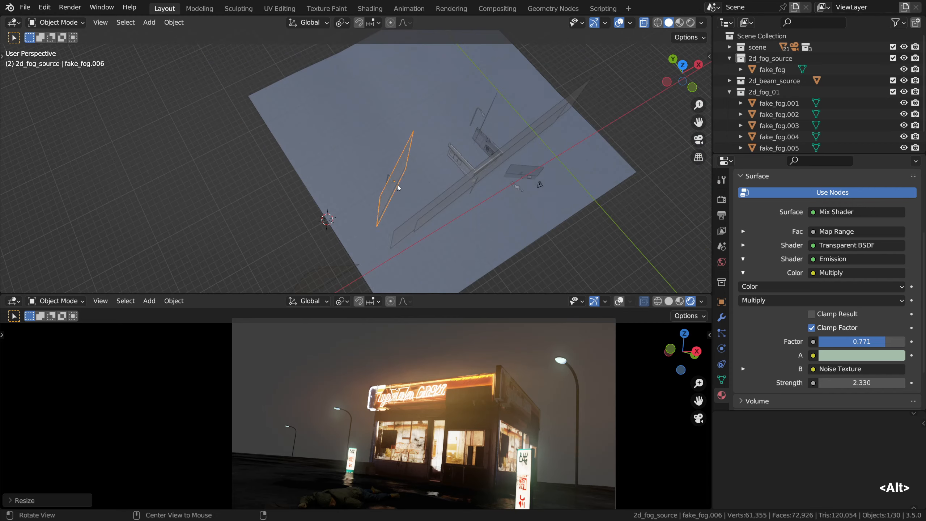
left_click_drag(397, 188, 445, 192, "alt")
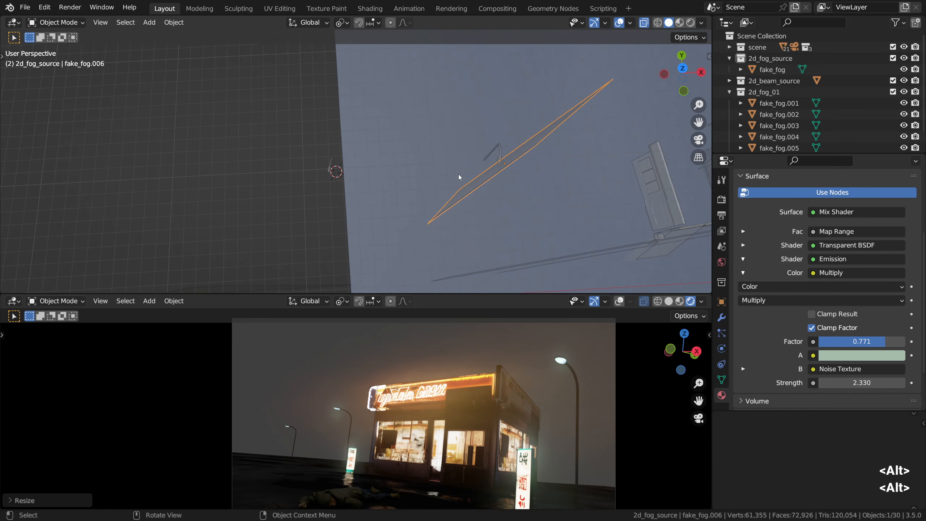
key("shift+d")
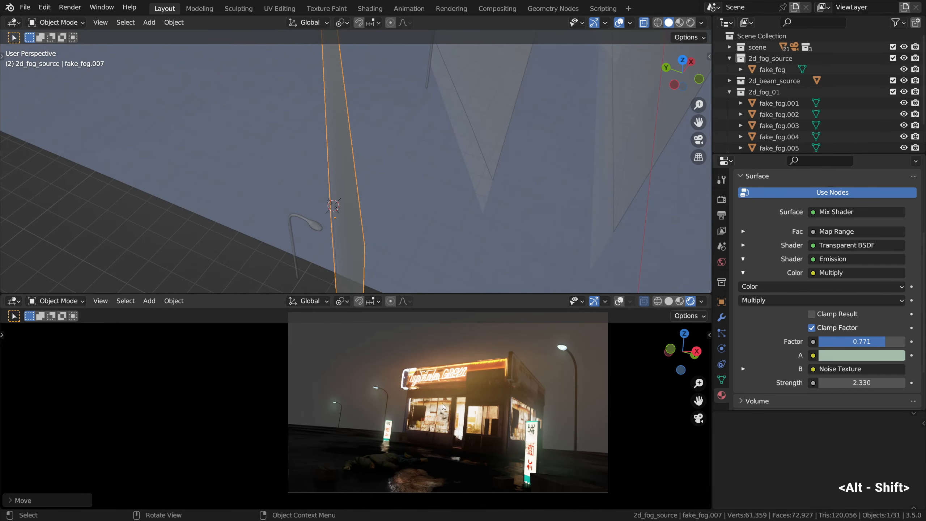
Step: Give the farthest lamp's fog plane its own copy of the material and set its emission strength to 1.49
scroll(882, 202, "up", 6)
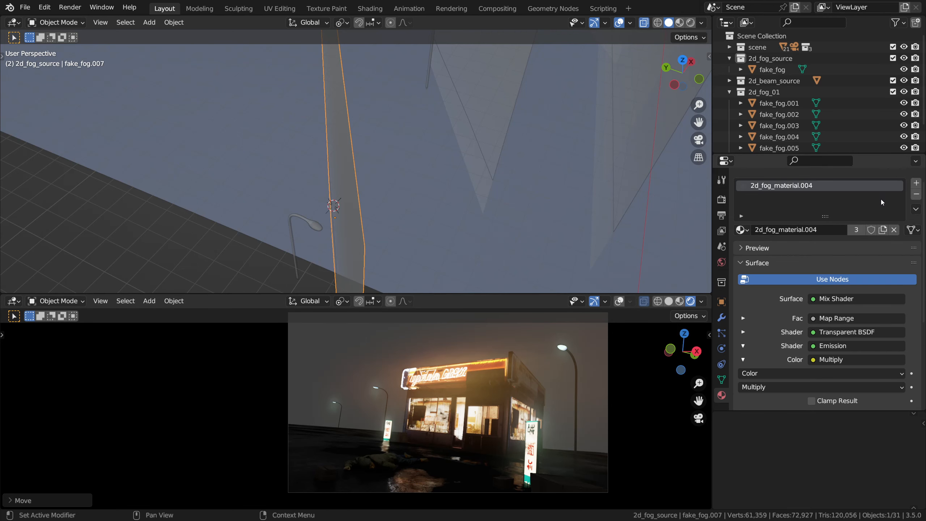
left_click(883, 230)
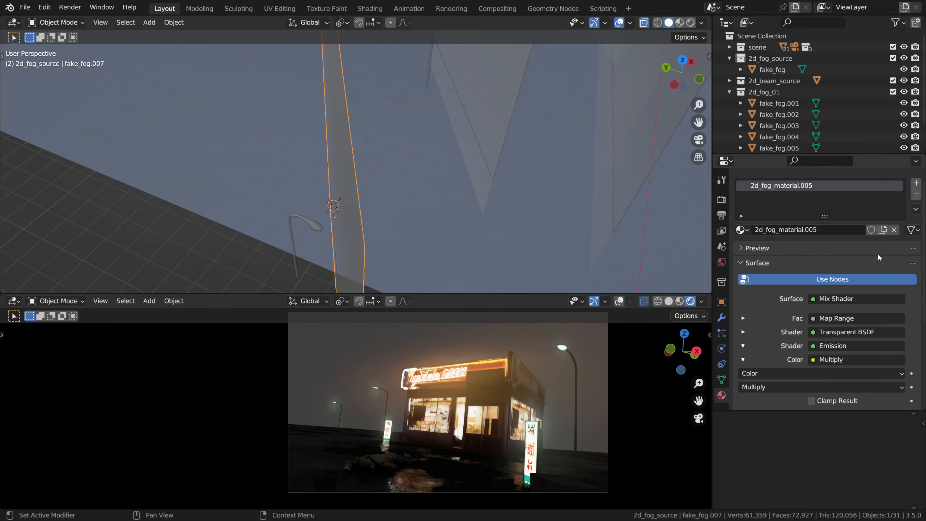
scroll(878, 255, "down", 5)
left_click(877, 367)
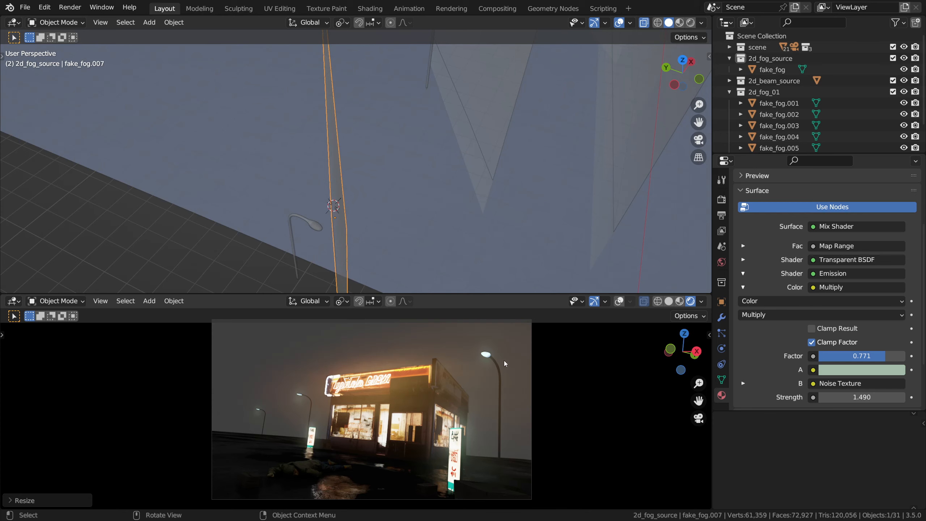
Step: Create a new collection in the scene and name it 2d_fog_02_background
left_click(730, 92)
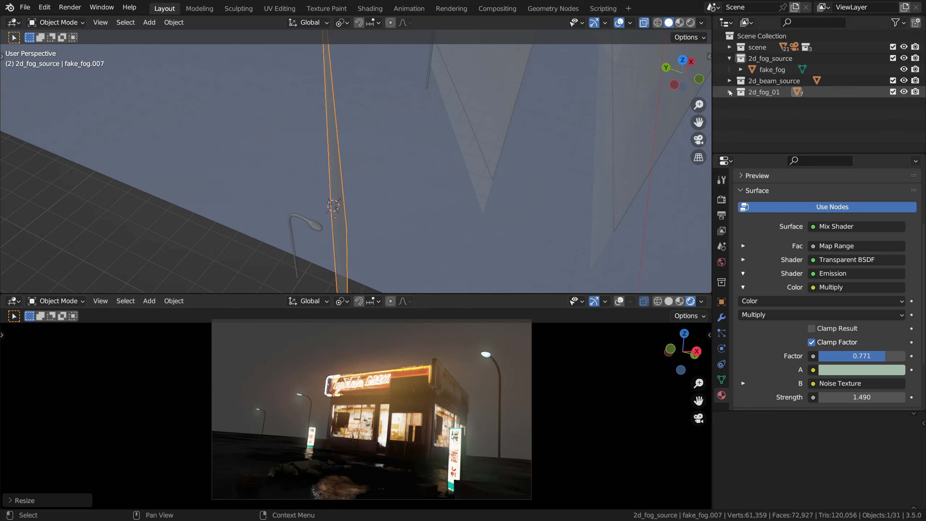
right_click(765, 104)
left_click(766, 103)
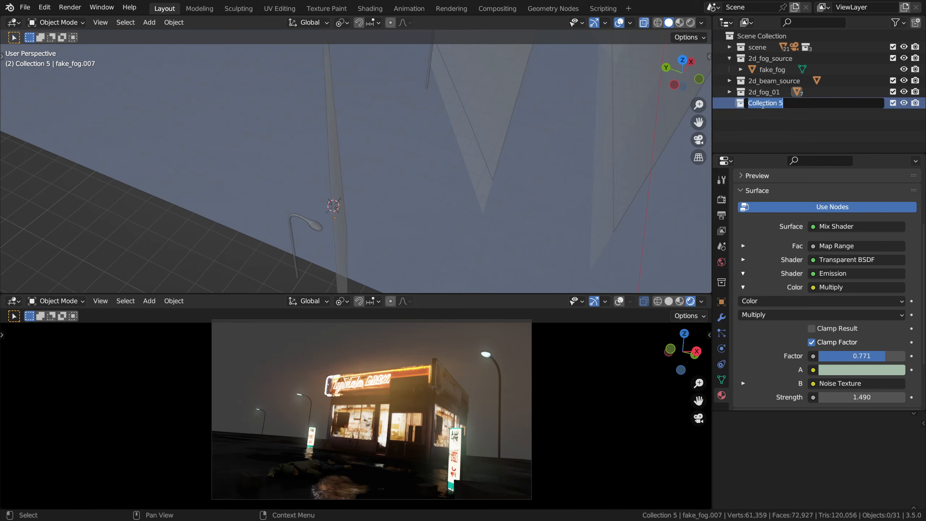
double_click(763, 103)
type("2d_fog_02_")
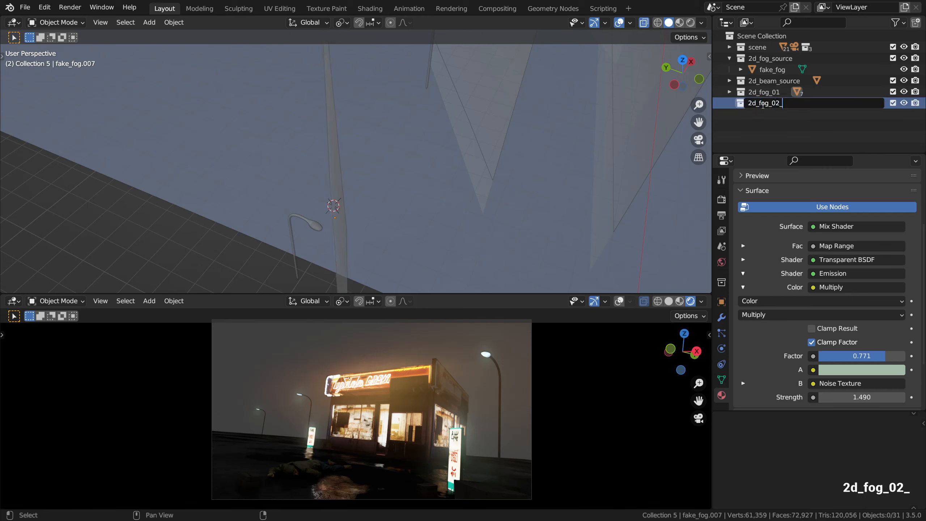
key("BackSpace")
type("_background")
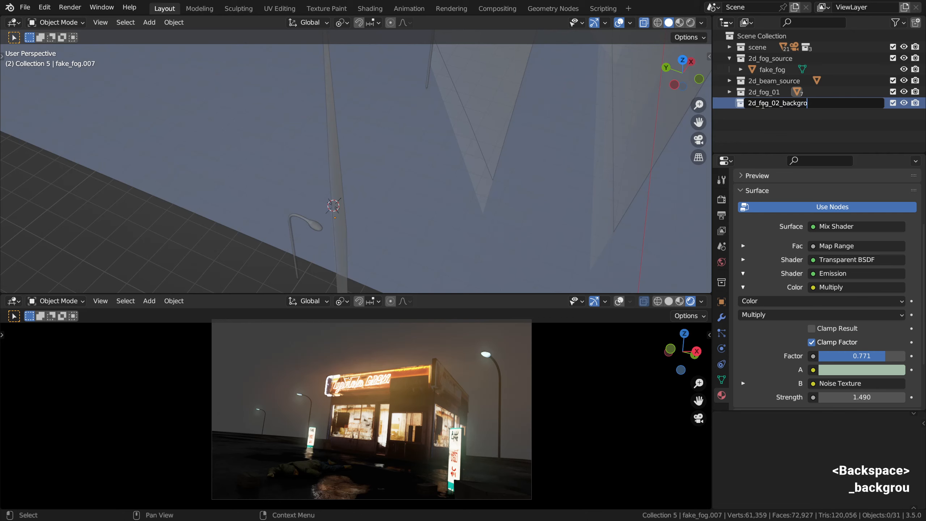
key("Return")
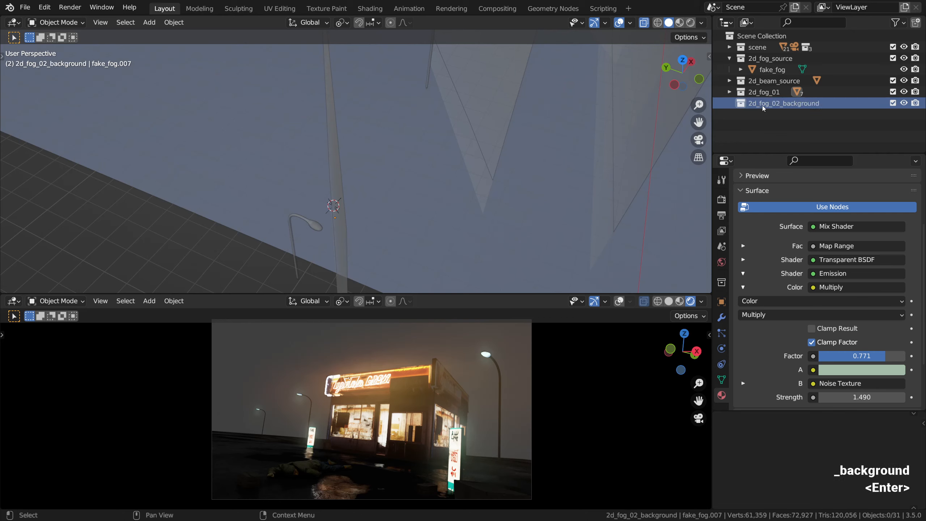
Step: Duplicate the wide fog plane by the shop, shift the copy horizontally toward the background and rotate it about Z
scroll(391, 176, "down", 3)
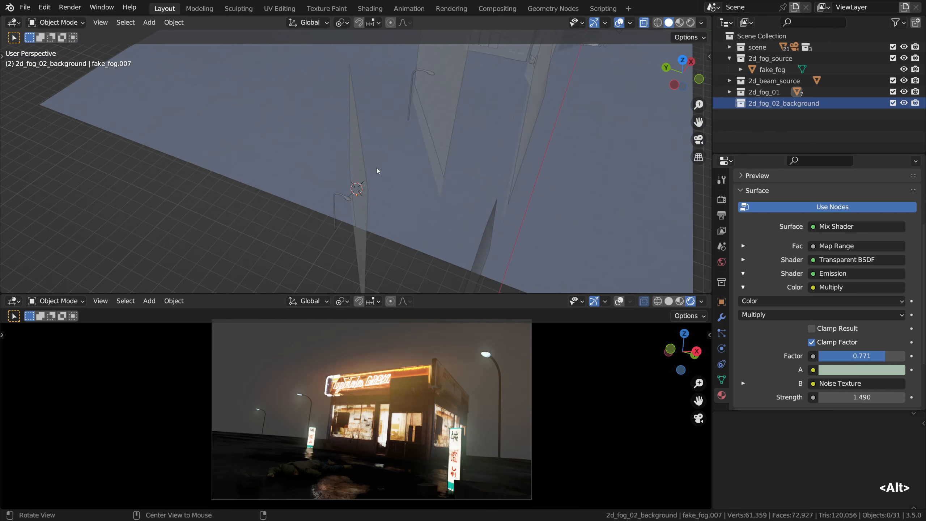
left_click_drag(376, 168, 343, 160, "alt")
scroll(341, 156, "down", 6)
left_click(310, 153)
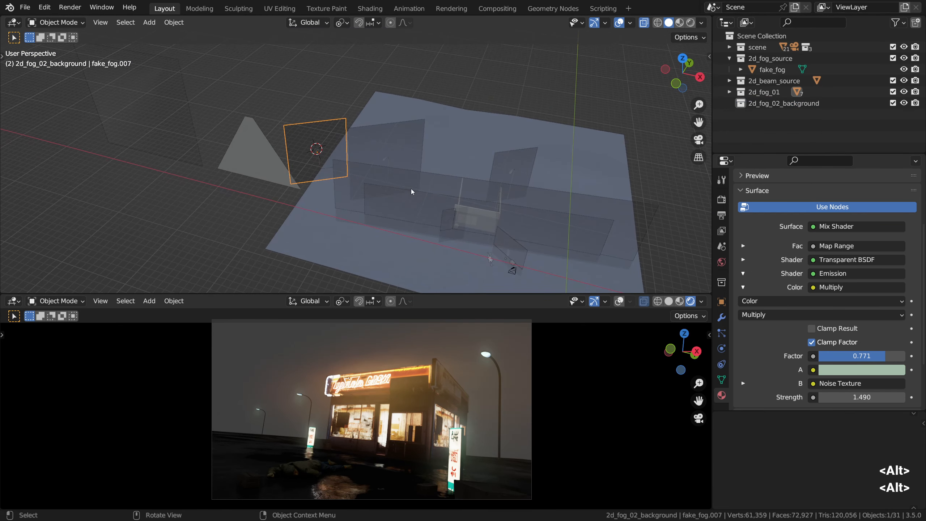
left_click(411, 182)
scroll(411, 176, "down", 3)
key("shift+d")
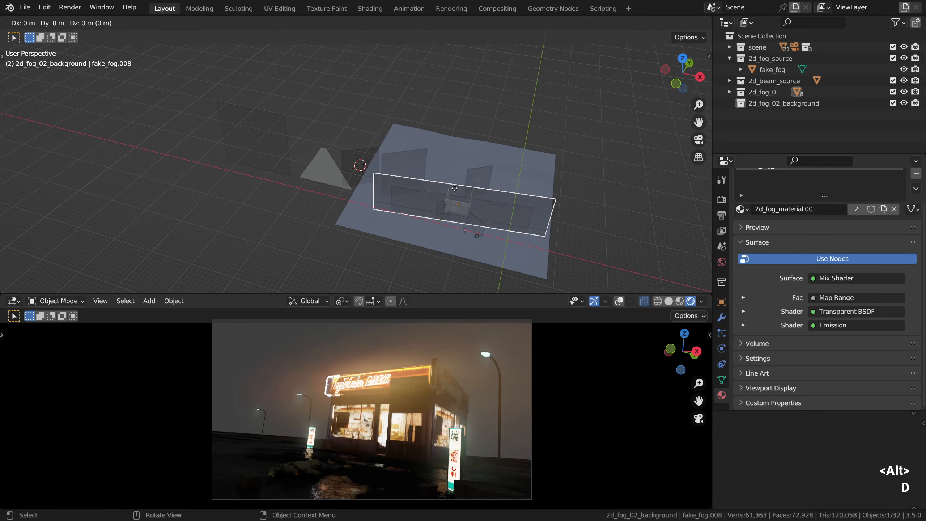
key("z")
key("r")
key("z")
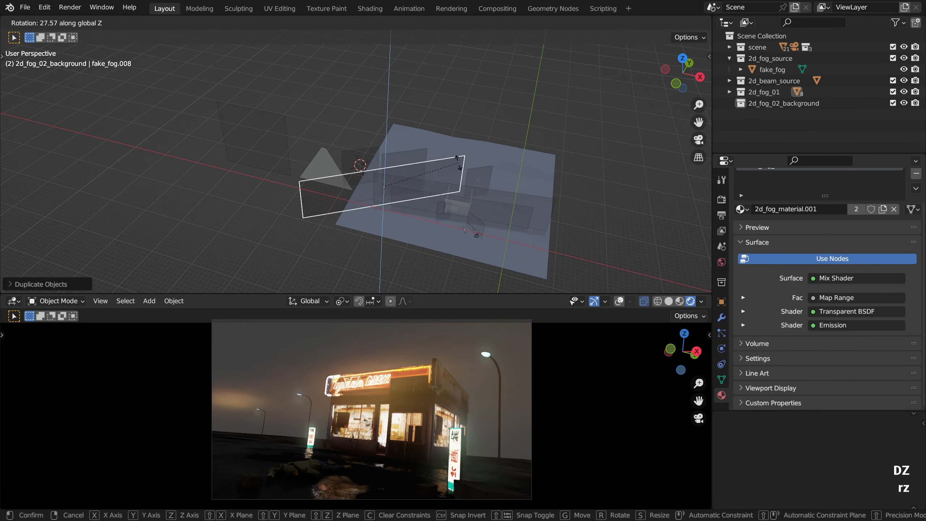
left_click(485, 189)
Step: Enlarge the copied fog plane to backdrop size and move it far behind the shop and lamps
key("s")
left_click(487, 133)
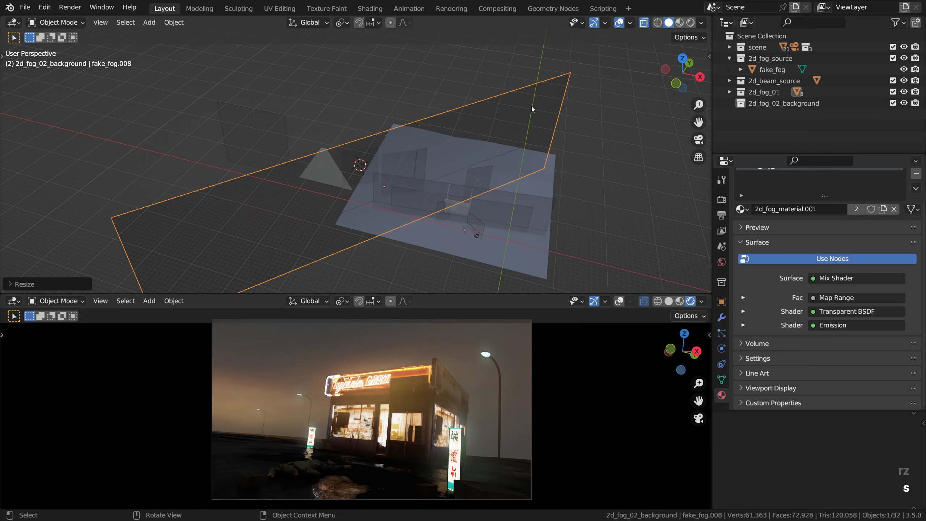
key("g")
key("z")
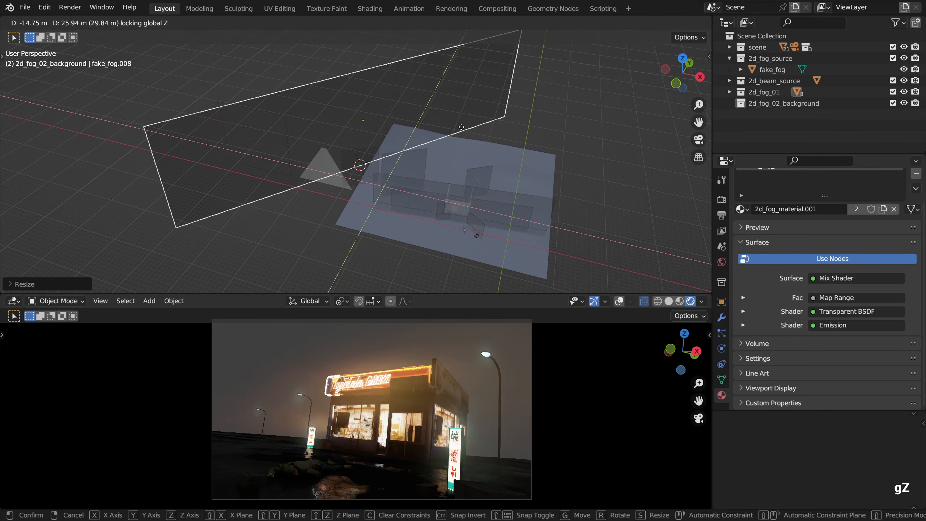
left_click(404, 132)
key("s")
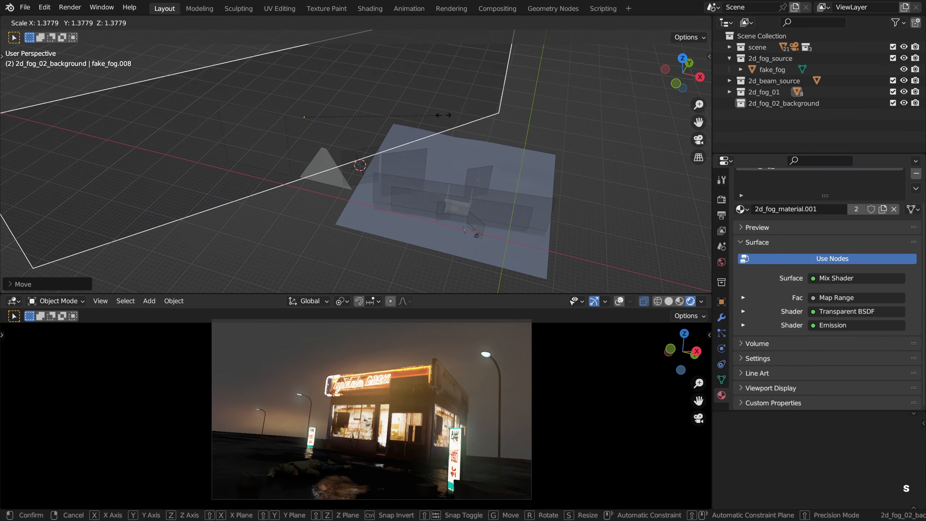
left_click(401, 190)
key("g")
left_click(398, 368)
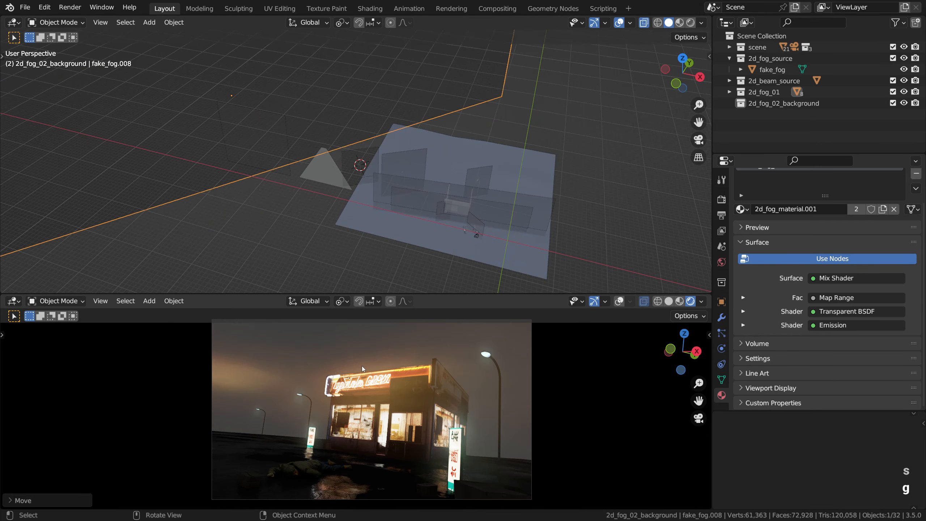
Step: Stretch the background fog plane along its local Y axis, and adjust its overall scale and position in the camera view
key("s")
key("x")
key("x")
key("y")
key("y")
left_click(378, 352)
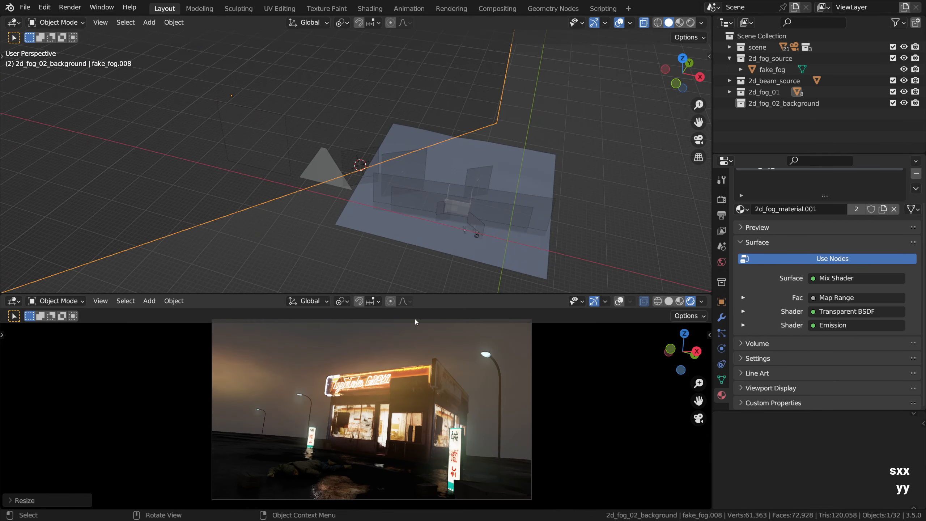
key("g")
left_click(417, 374)
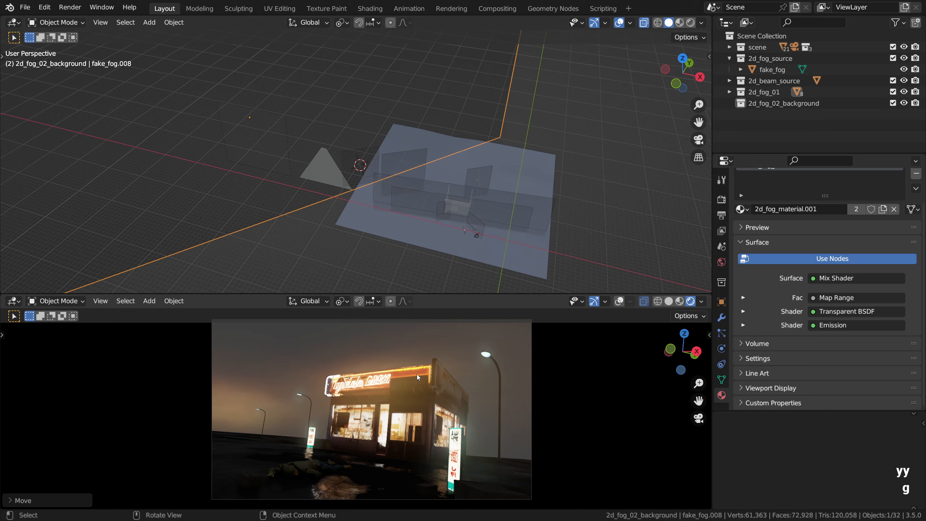
key("s")
left_click(456, 383)
key("g")
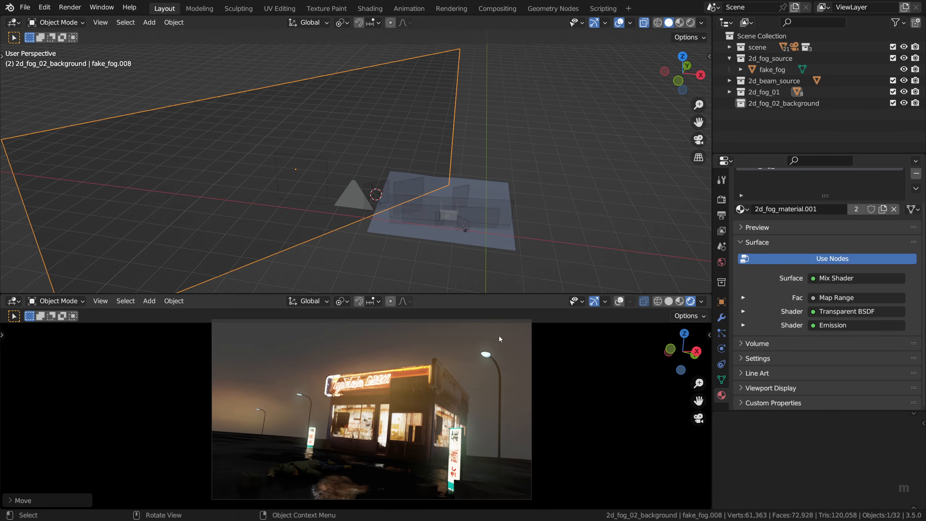
Step: Move the background plane to the 2d_fog_02_background collection and give it its own copy of the fog material
key("m")
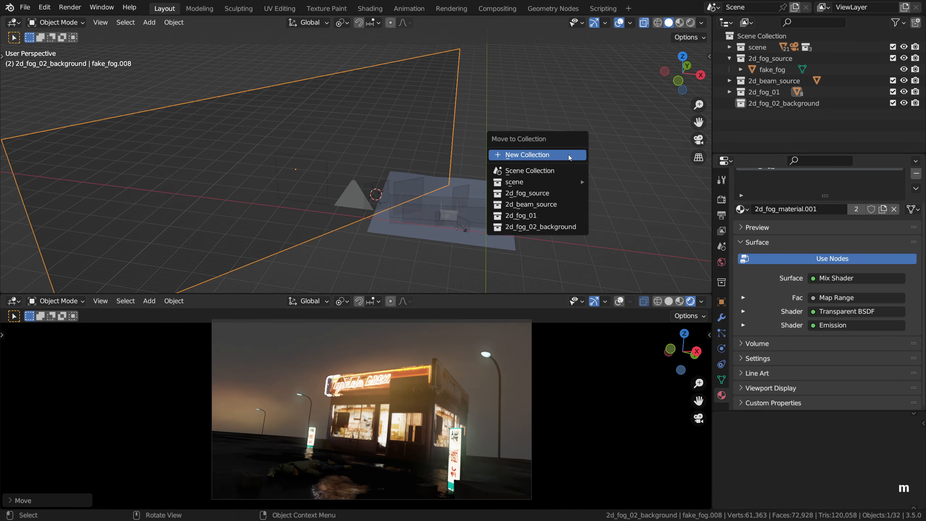
left_click(561, 228)
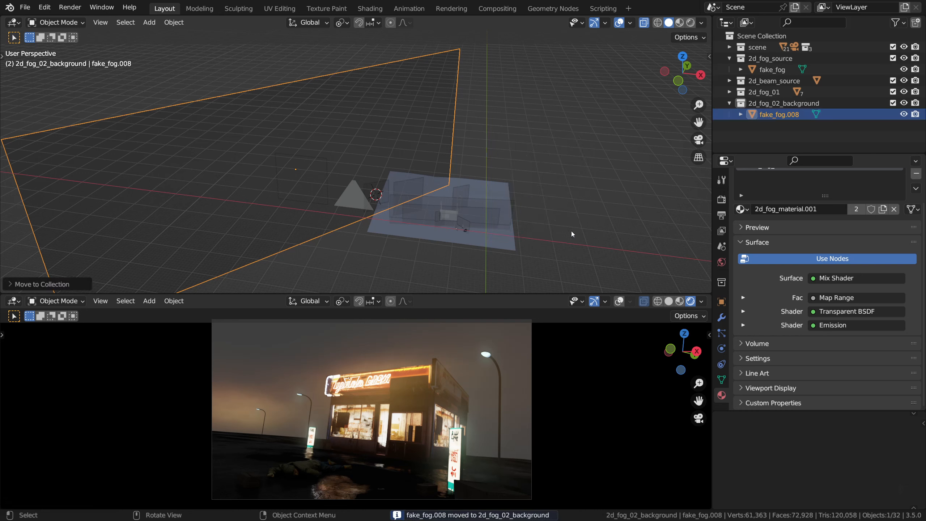
left_click(883, 209)
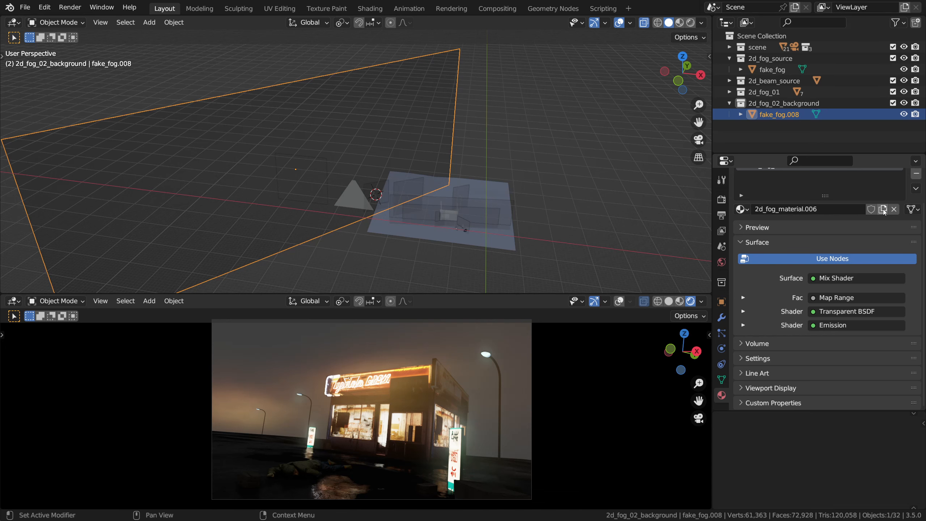
Step: Darken the Transparent BSDF color of the background plane's material to a mid grey in its shader nodes
key("shift+F3")
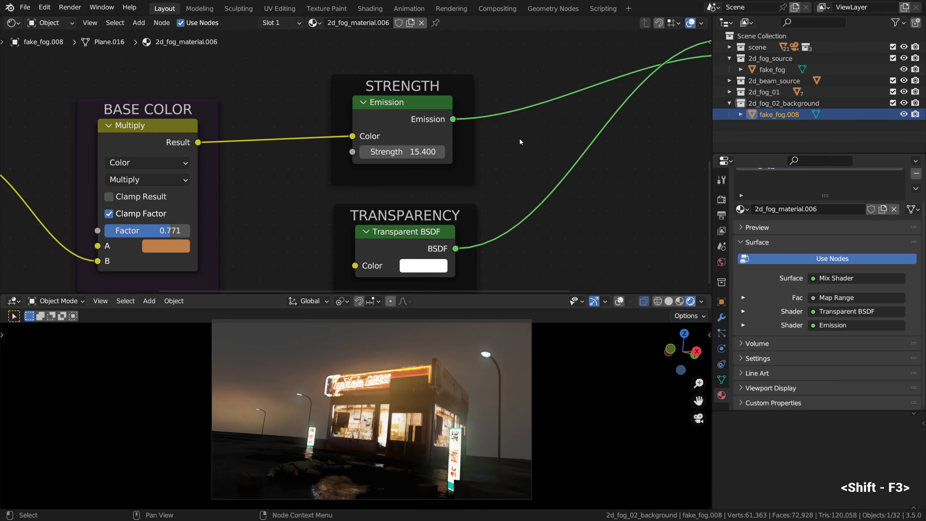
scroll(520, 139, "down", 2)
middle_click_drag(489, 115, 488, 120)
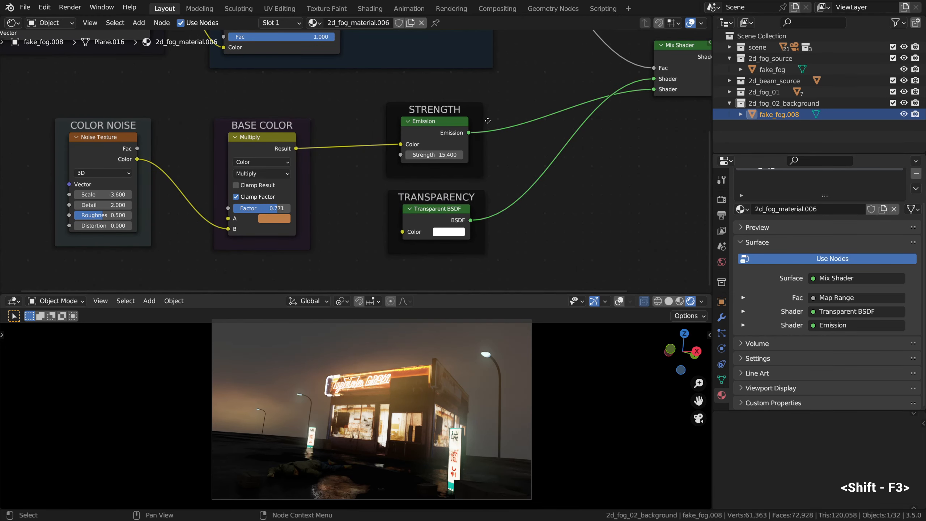
scroll(424, 163, "up", 1)
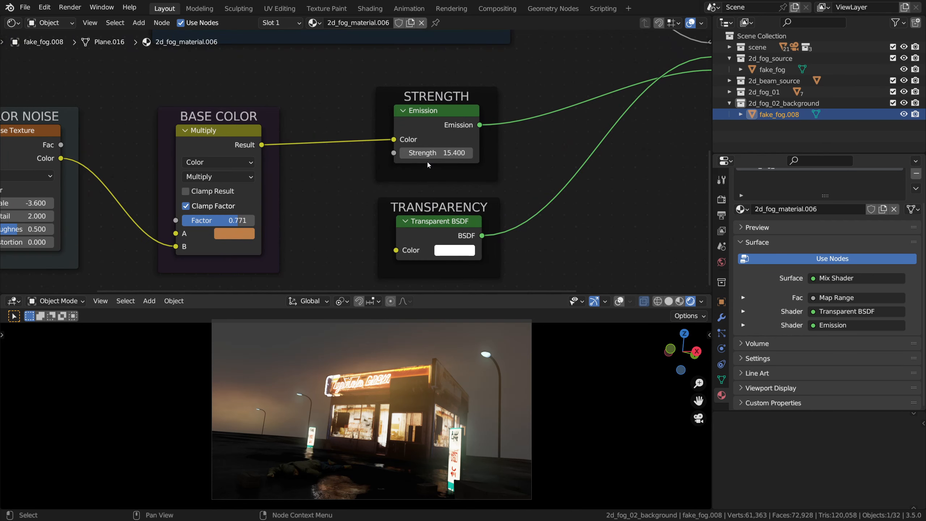
left_click(460, 251)
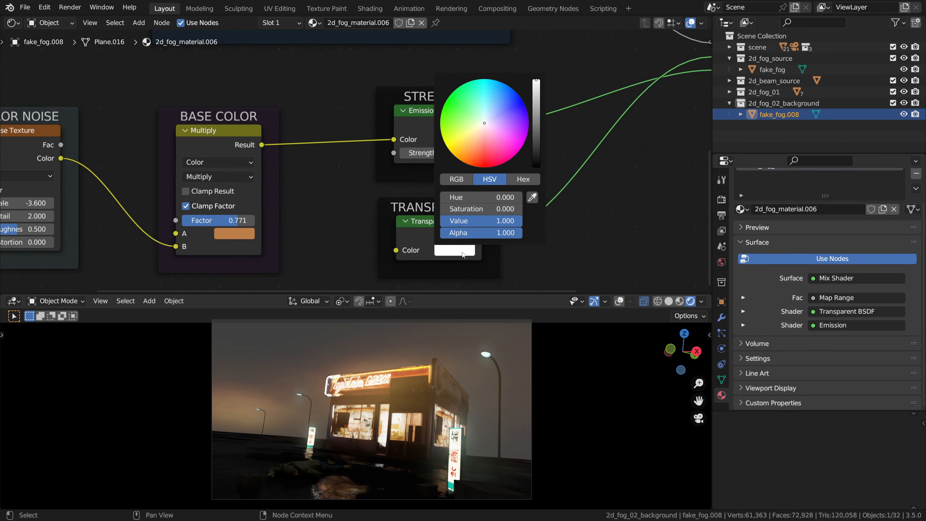
left_click(538, 84)
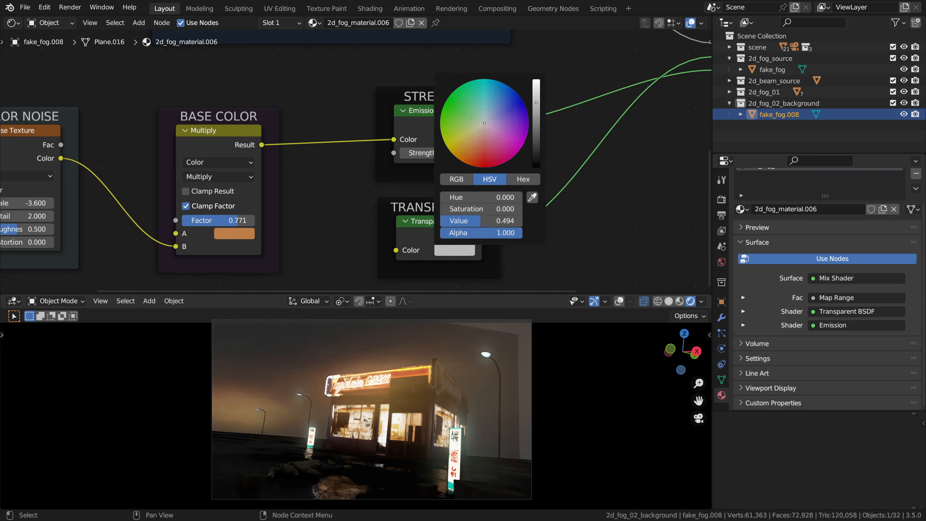
left_click_drag(536, 111, 536, 119)
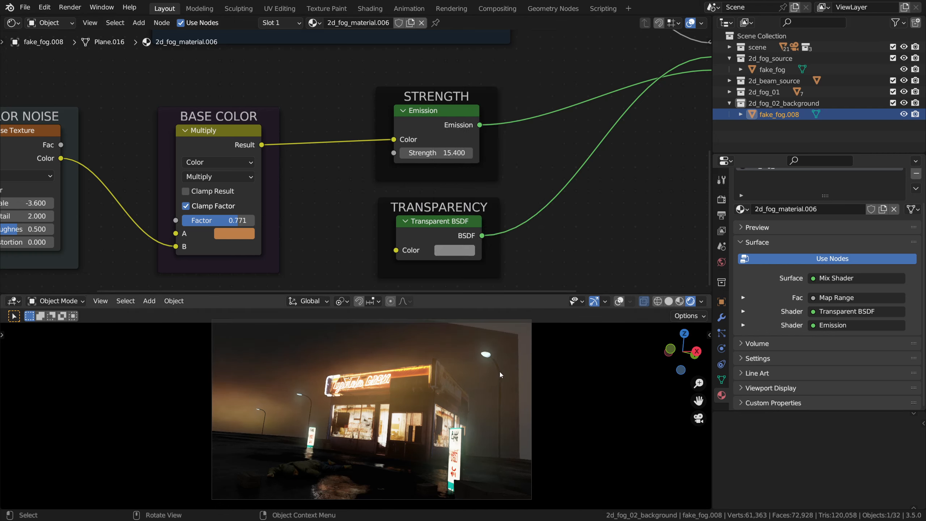
Step: Enlarge and reposition the background fog plane so it fills the sky behind the shop in the camera view
key("g")
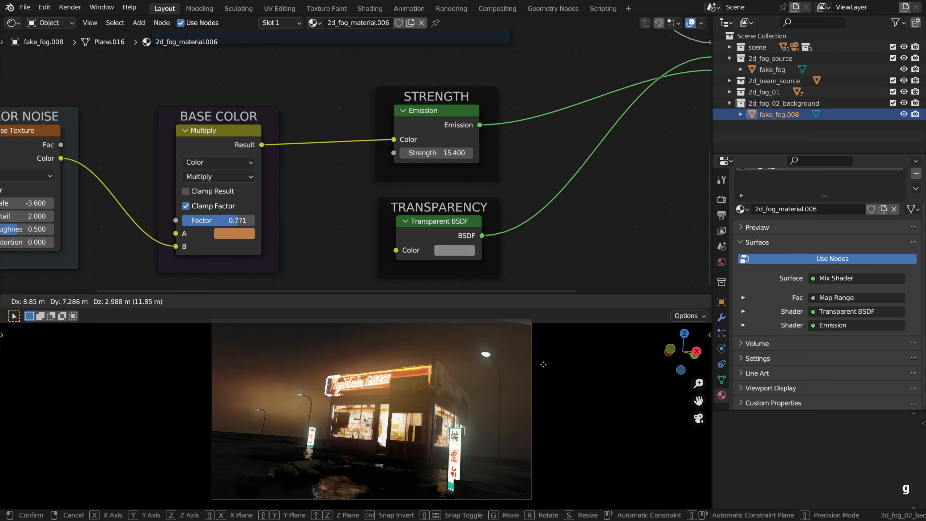
key("s")
left_click(645, 350)
key("g")
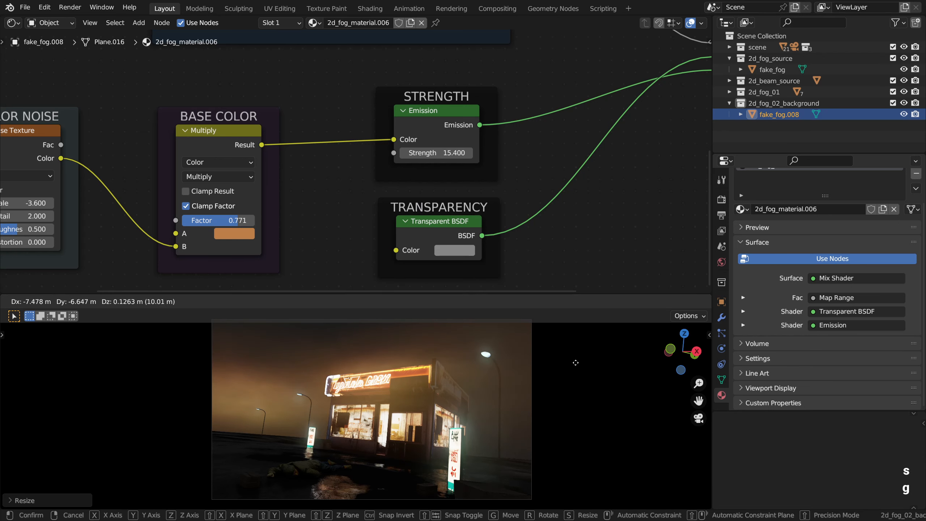
left_click(575, 362)
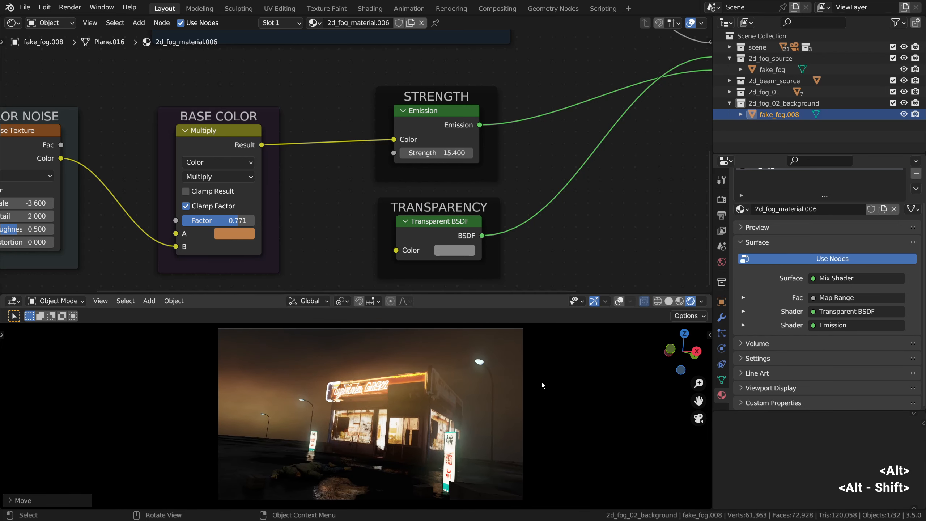
key("g")
key("g")
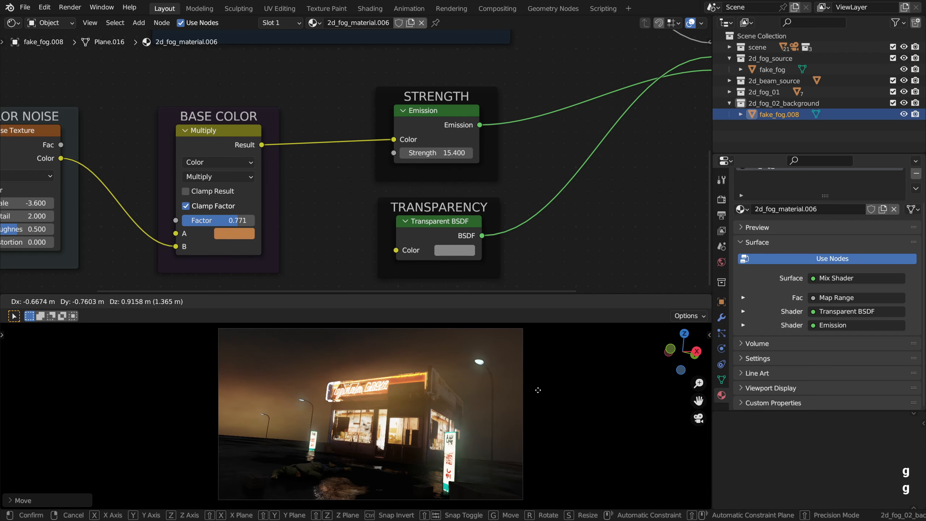
left_click(530, 391)
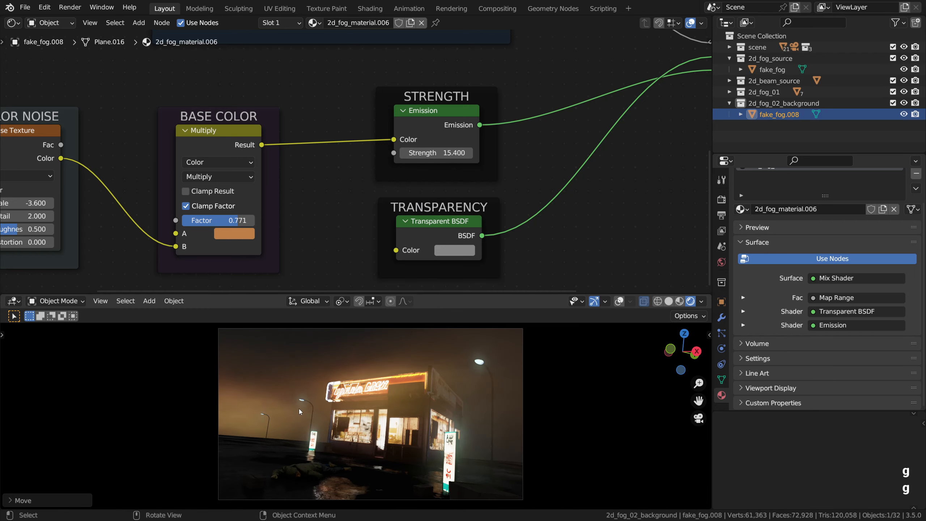
Step: Slightly darken the background material's Transparent BSDF color, and readjust the background plane's position and scale
left_click(451, 251)
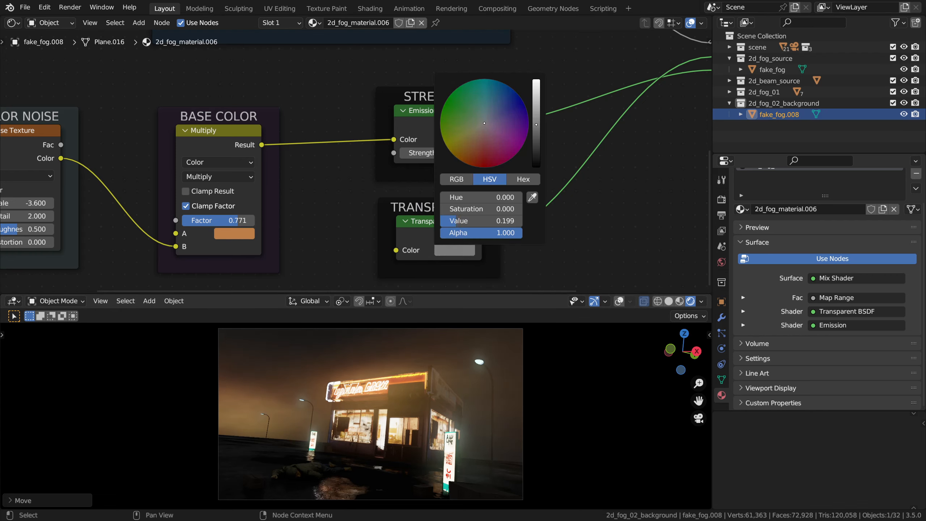
mouse_move(481, 220)
left_mouse_down()
mouse_move(507, 221)
mouse_move(474, 220)
left_mouse_up()
key("g")
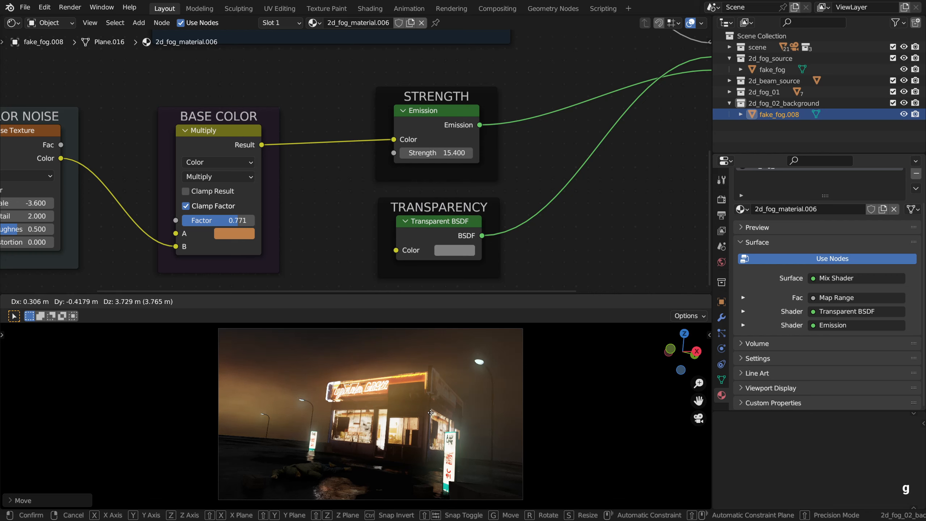
left_click(432, 410)
key("g")
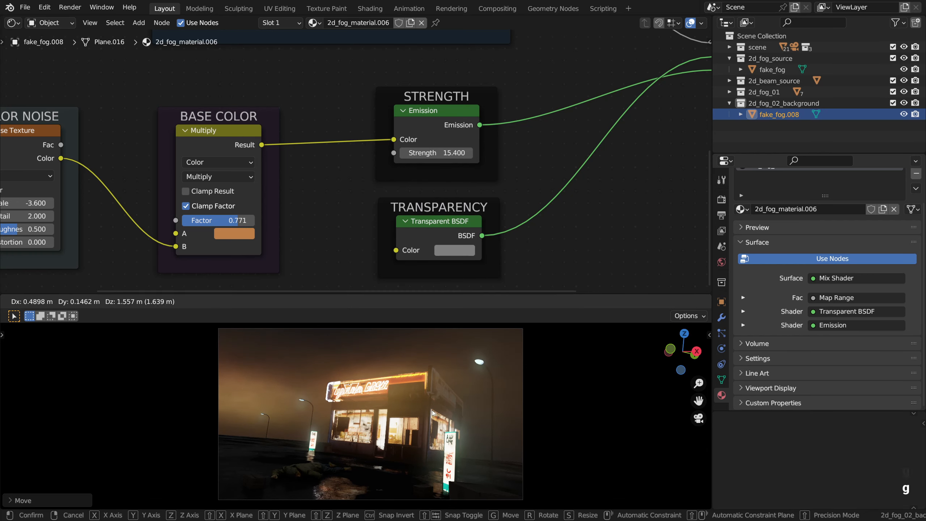
left_click(433, 416)
key("s")
left_click(495, 381)
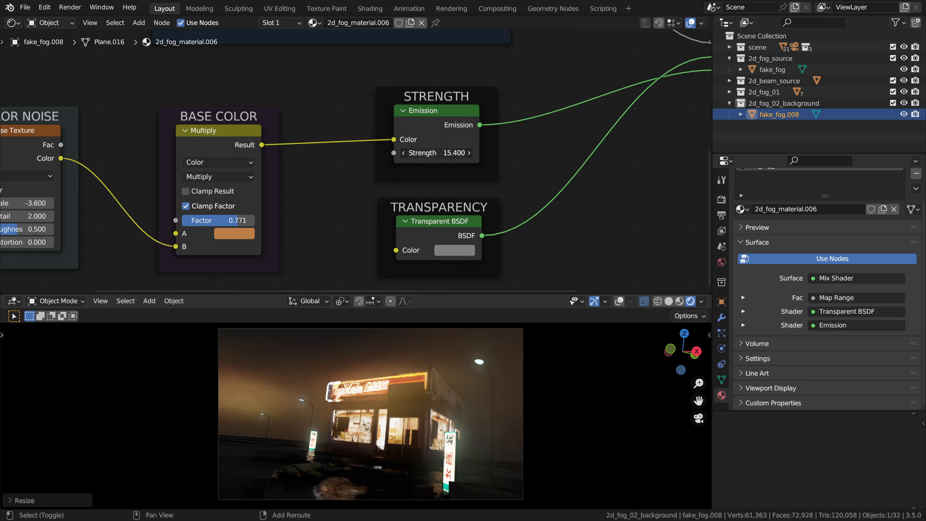
Step: Set the background material's Emission strength to 5 and fine-tune the orange base color in its Multiply node
mouse_move(437, 153)
left_mouse_down()
mouse_move(412, 152)
mouse_move(456, 152)
left_mouse_up()
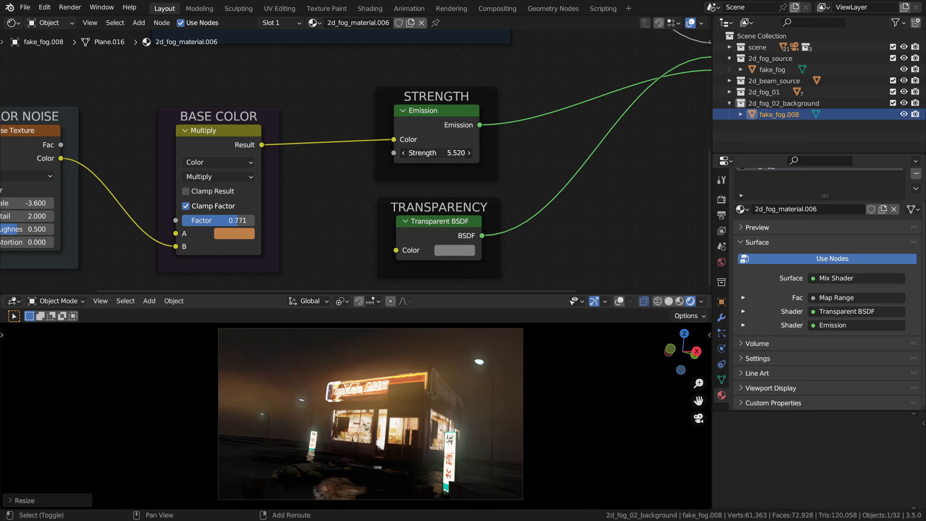
left_click(437, 152)
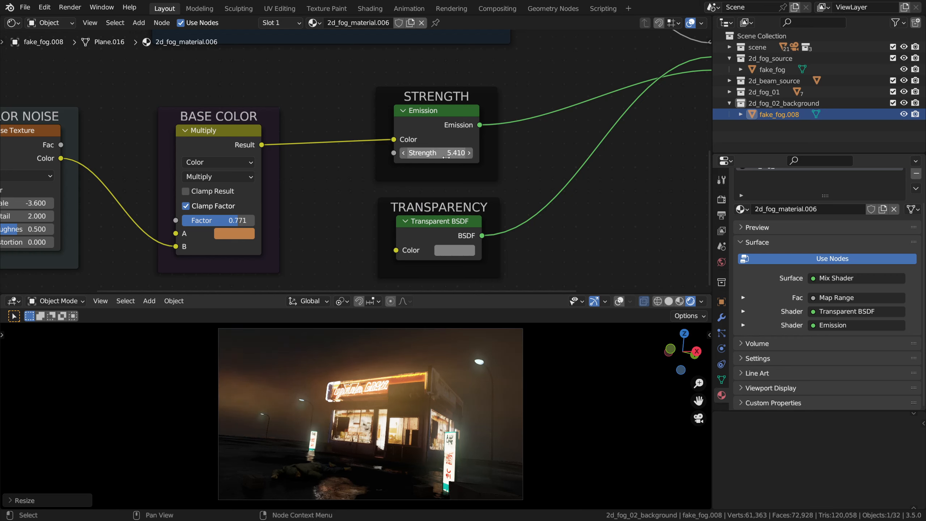
type("5")
key("Return")
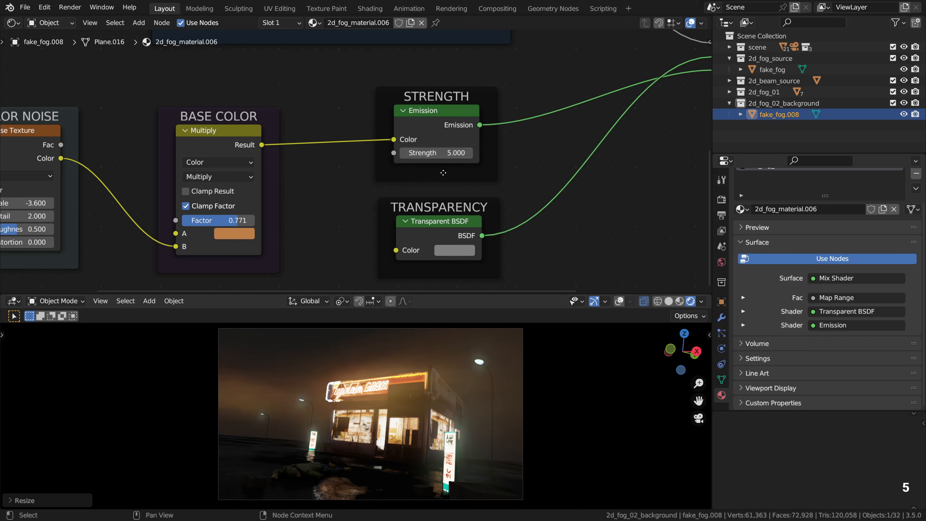
left_click(245, 235)
Step: Collapse the 2d_fog_02_background collection and add a new collection named 2d_fog_03_foreground
left_click(728, 103)
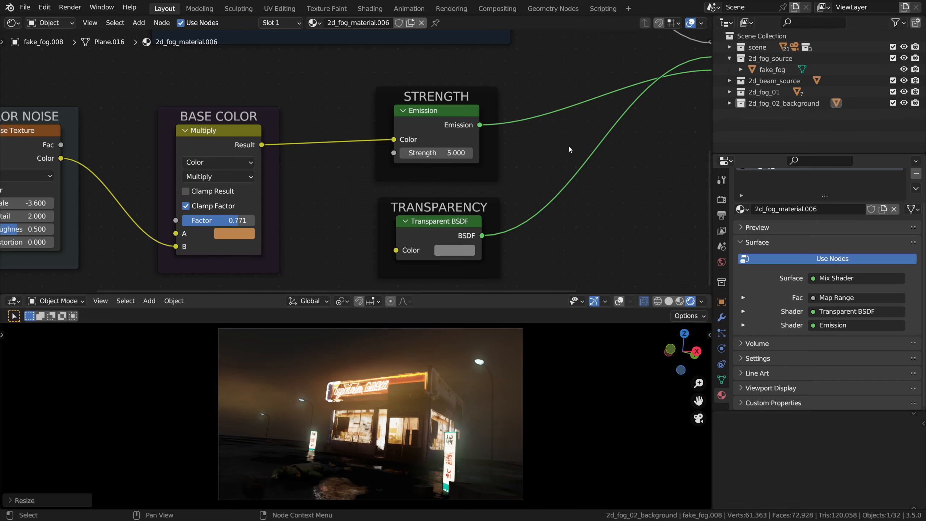
right_click(750, 116)
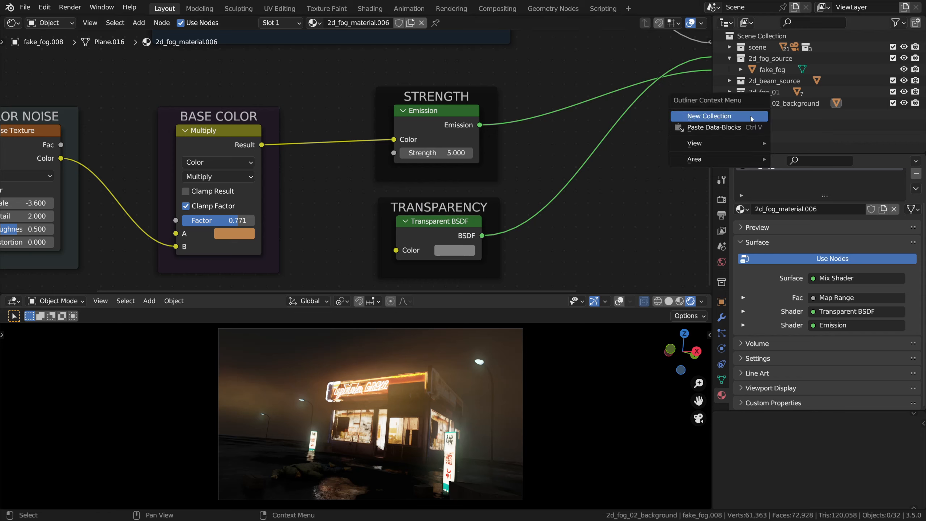
left_click(751, 116)
key("alt+Tab")
key("alt+Tab")
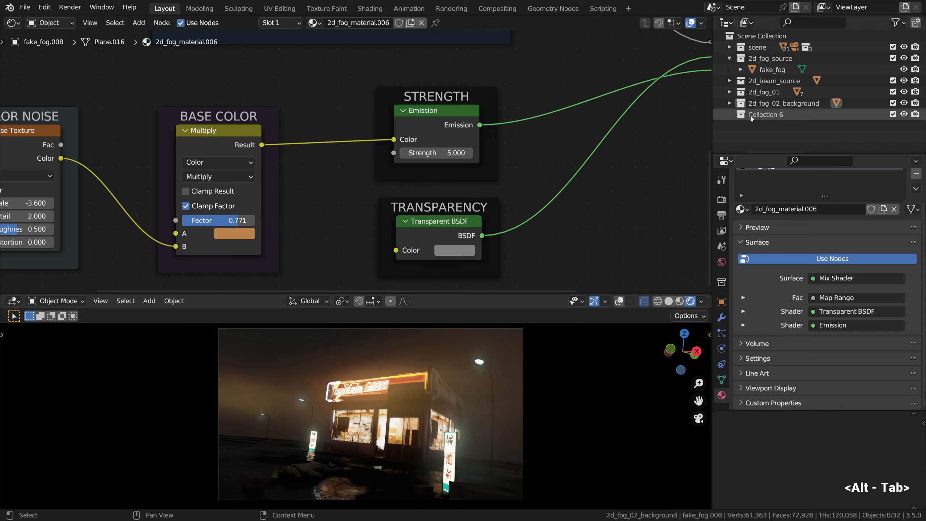
double_click(750, 116)
type("2d_fo")
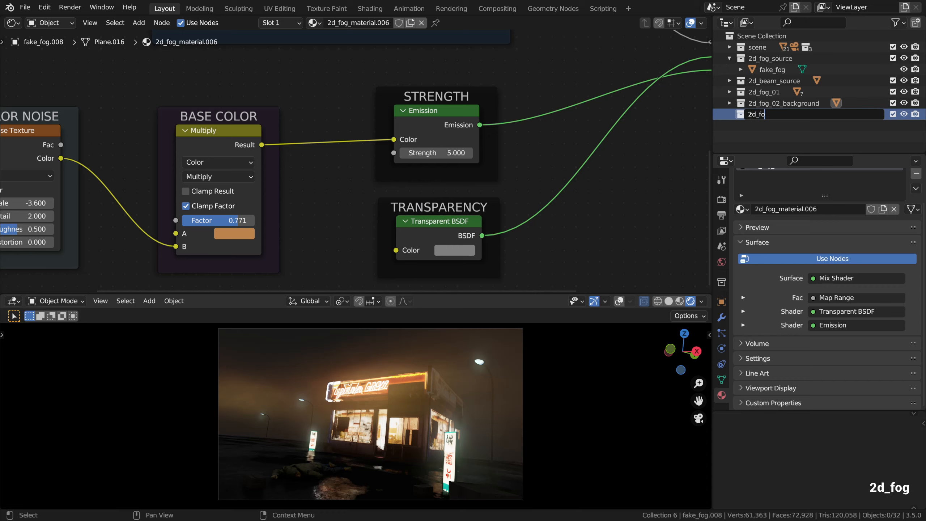
type("g_03_fore")
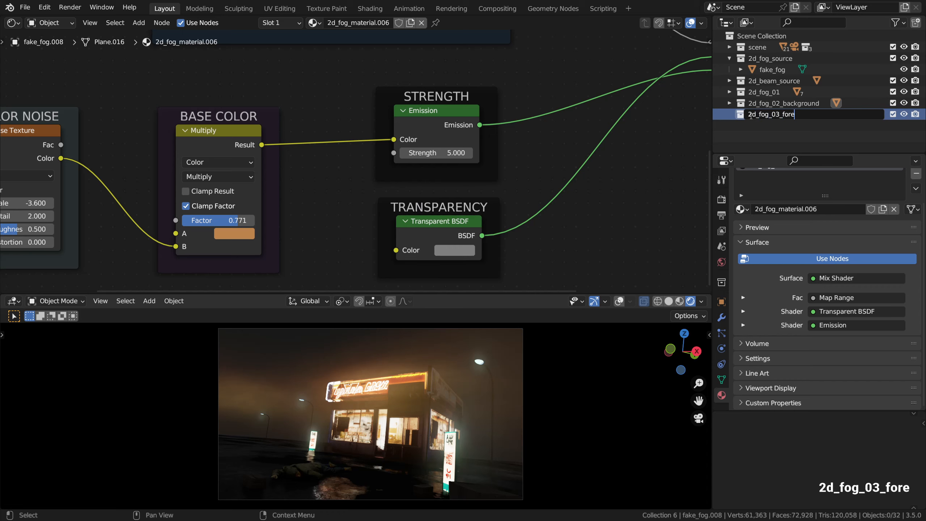
type("ground")
key("Return")
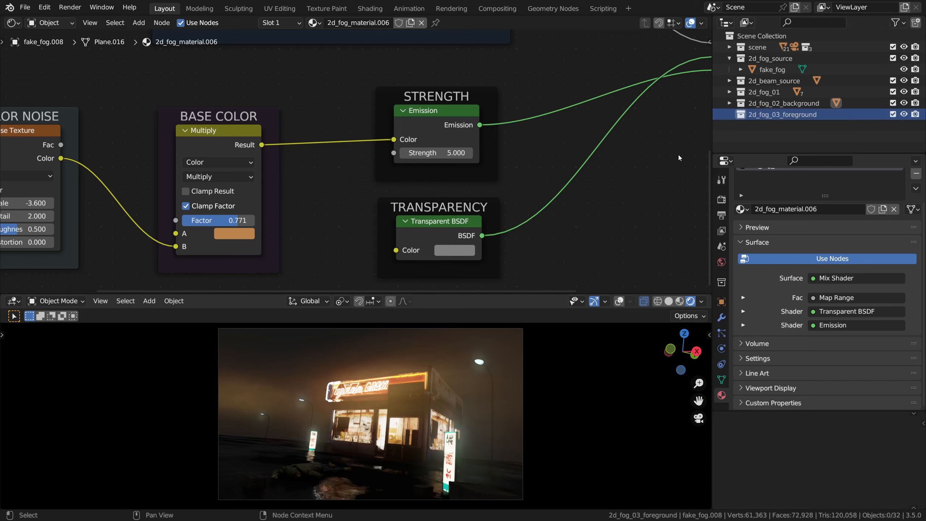
Step: Enlarge the rendered camera view and switch the shader editor area above it to a 3D viewport
left_click_drag(552, 293, 551, 249)
scroll(476, 336, "up", 2)
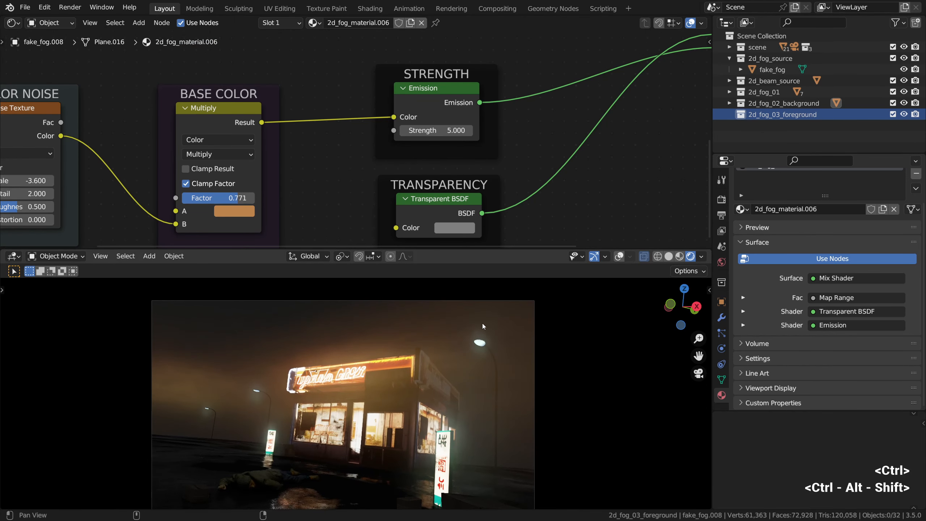
middle_click_drag(482, 323, 504, 309, "shift")
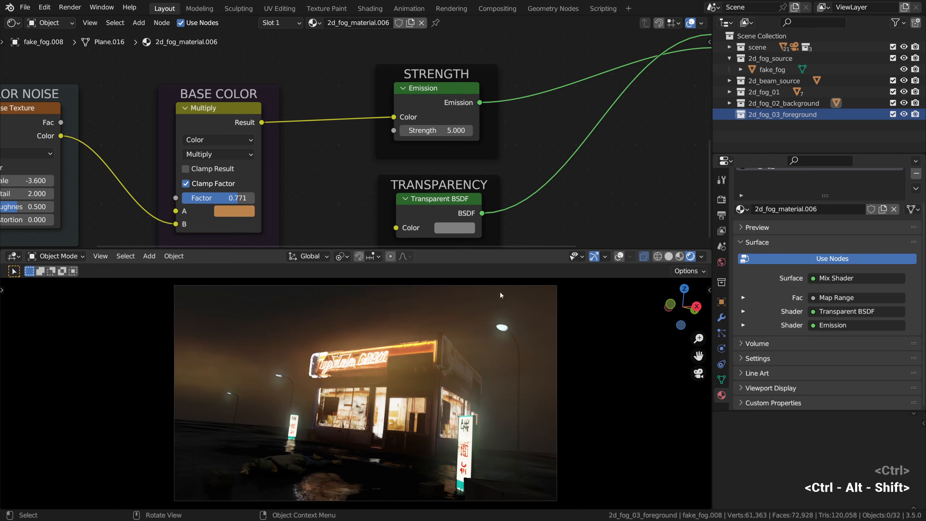
key("shift+F5")
left_click_drag(403, 187, 400, 185, "alt")
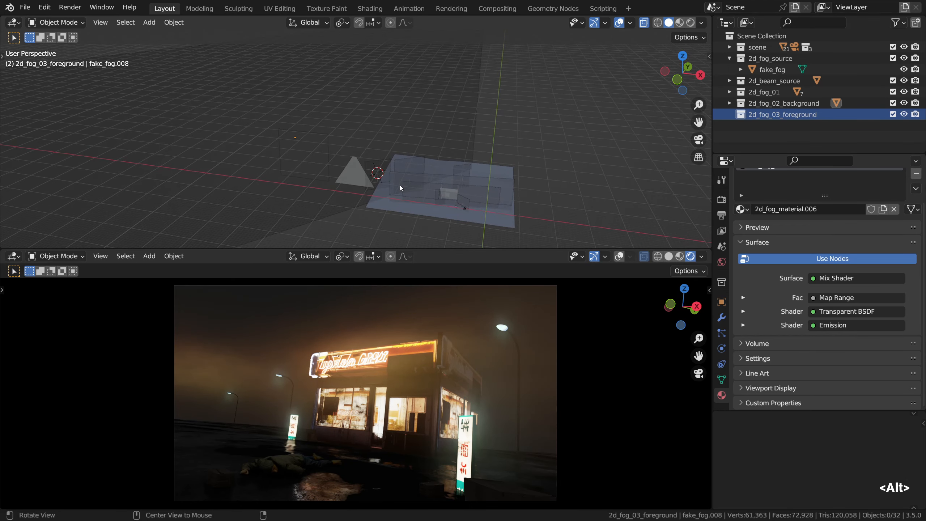
left_click(473, 199)
scroll(453, 207, "up", 3)
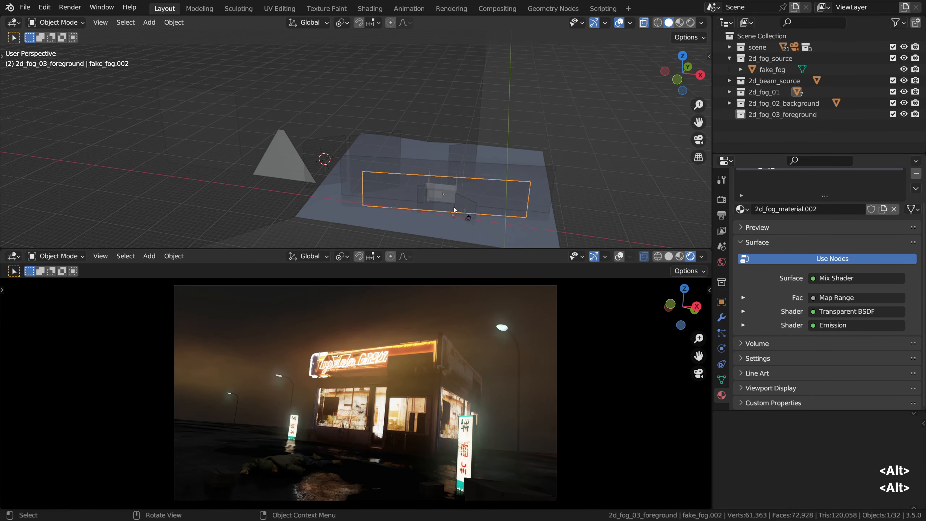
scroll(454, 208, "up", 4)
left_click_drag(467, 198, 470, 178, "alt")
key("g")
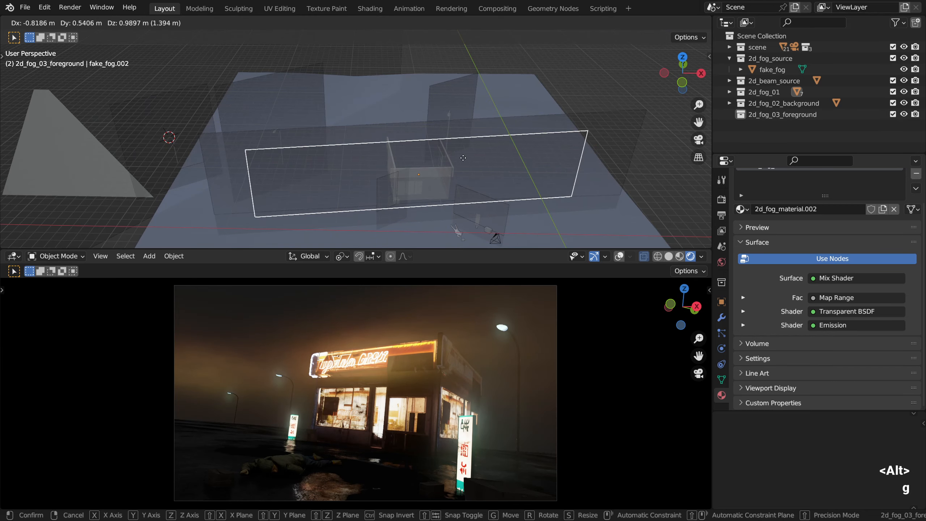
left_click(463, 158)
Step: Duplicate the large fog plane at the shop sign and move the copy horizontally toward the camera
left_click(553, 130)
key("g")
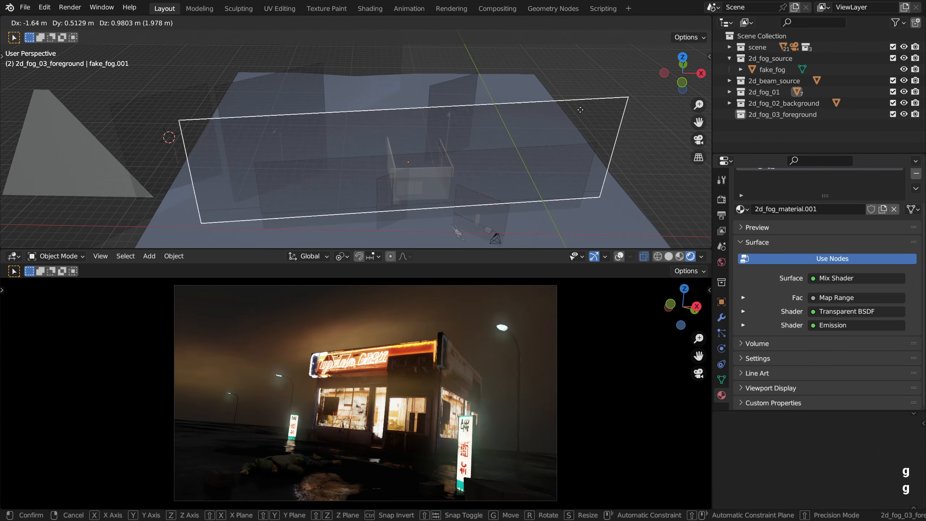
left_click(580, 110)
left_click_drag(577, 132, 581, 99, "alt+shift")
key("shift+d")
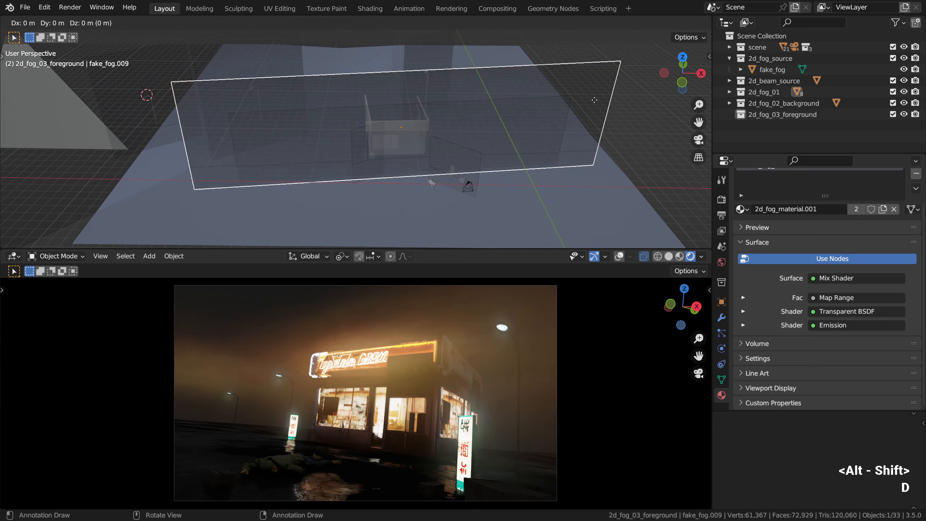
key("z")
left_click(625, 131)
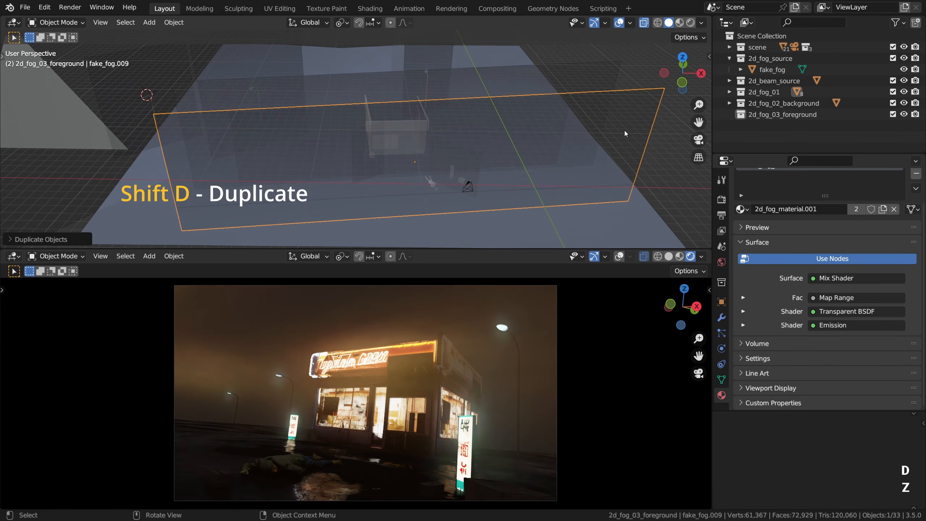
Step: Rotate the duplicated fog plane about the Z axis and shrink its width along its local X axis
left_click_drag(570, 128, 541, 153, "alt")
key("r")
key("z")
left_click(596, 105)
key("s")
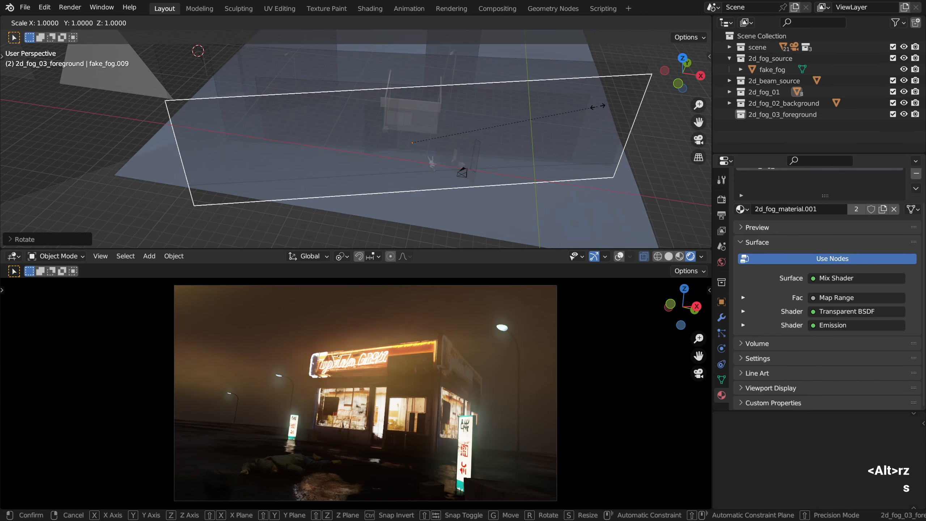
key("x")
key("x")
left_click(527, 128)
Step: Move the narrowed fog plane in front of the shop, close to the camera, checking its coverage in the camera view
key("g")
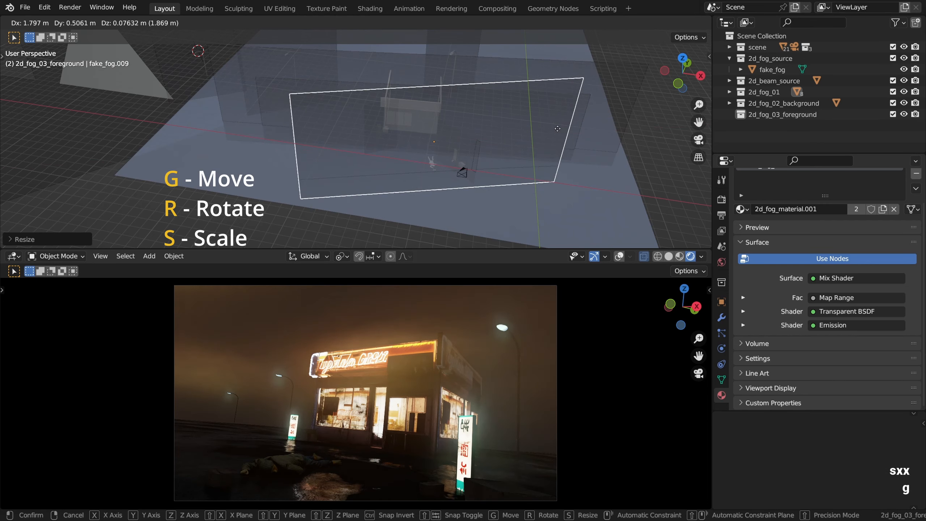
left_click(592, 131)
key("g")
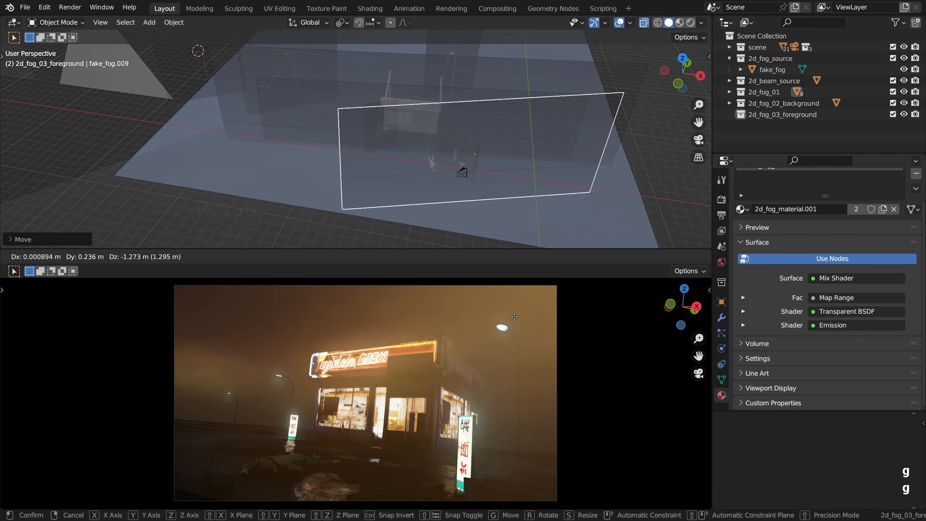
left_click(492, 378)
left_click(510, 157)
Step: Turn off X-ray and slide the foreground fog plane horizontally, with Z locked, to just in front of the camera
key("alt+z")
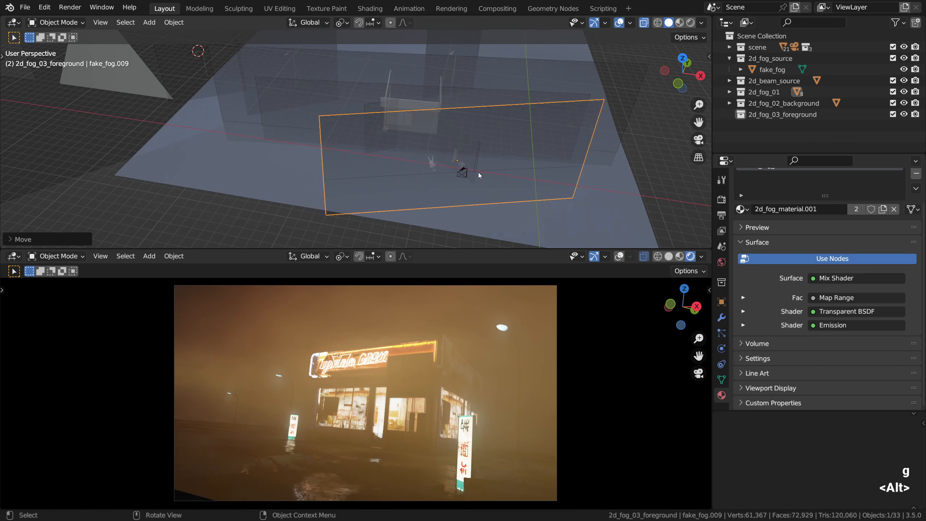
mouse_move(478, 172)
middle_mouse_down()
mouse_move(472, 197)
mouse_move(469, 168)
mouse_move(475, 159)
mouse_move(478, 178)
mouse_move(487, 158)
middle_mouse_up()
key("alt")
key("g")
key("shift+z")
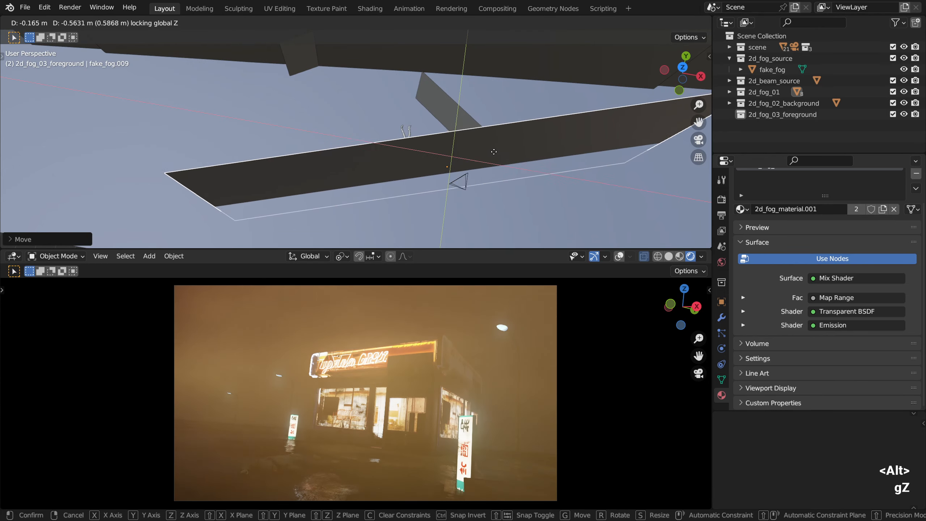
left_click(478, 120)
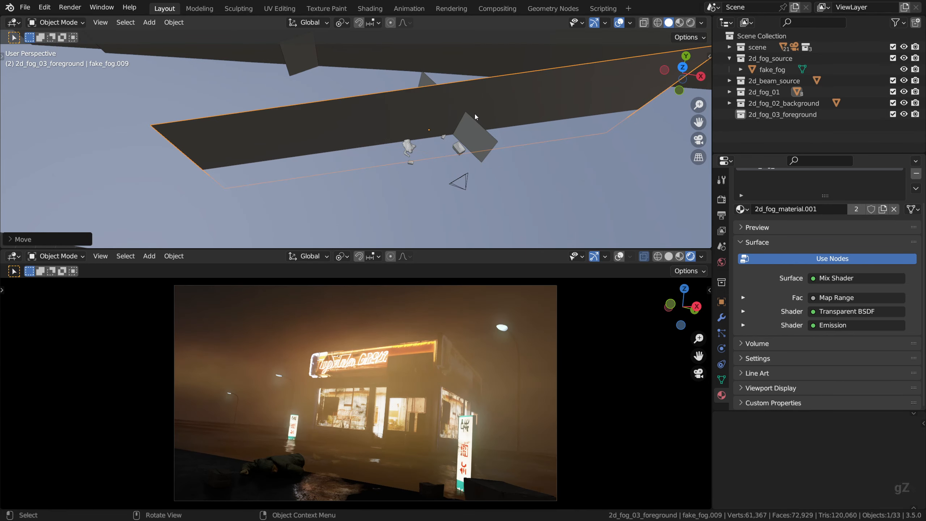
key("g")
key("shift+z")
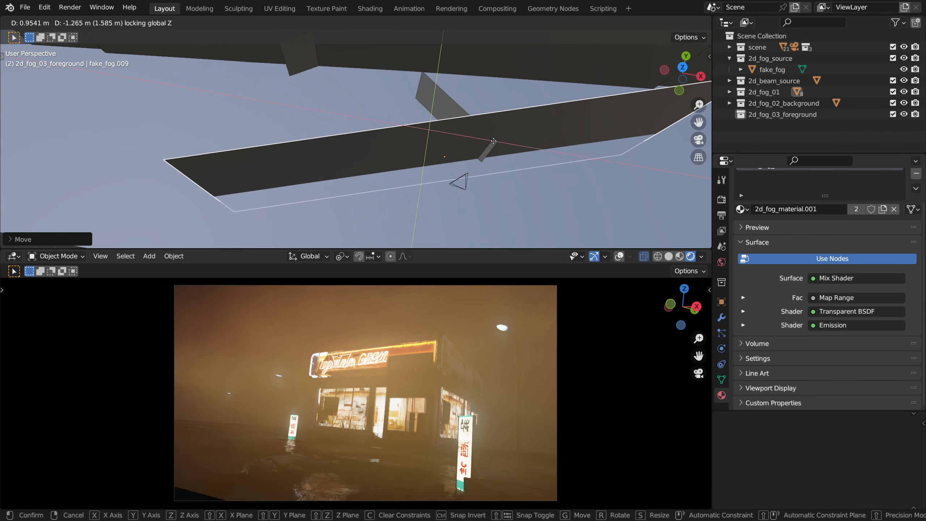
Step: Rotate the foreground fog plane slightly about the global Z axis to face the camera
key("r")
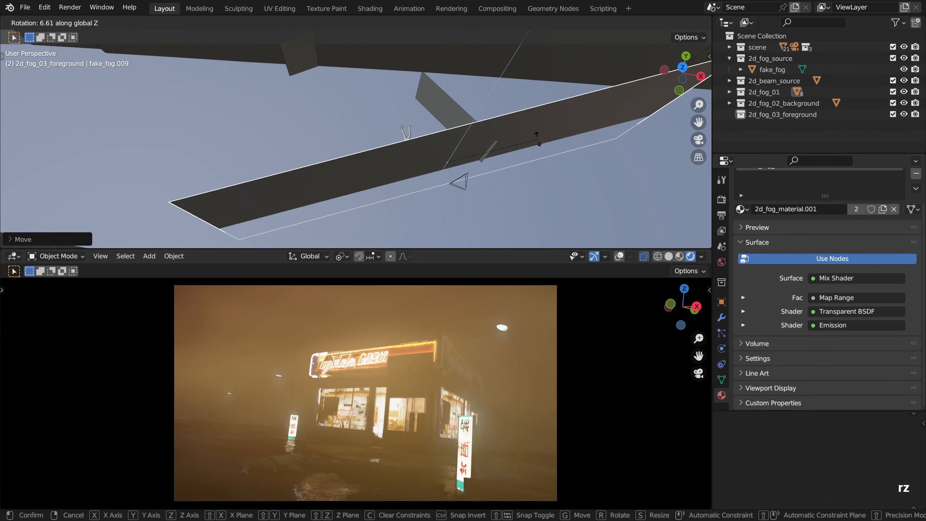
left_click(521, 137)
left_click_drag(520, 136, 484, 138, "alt")
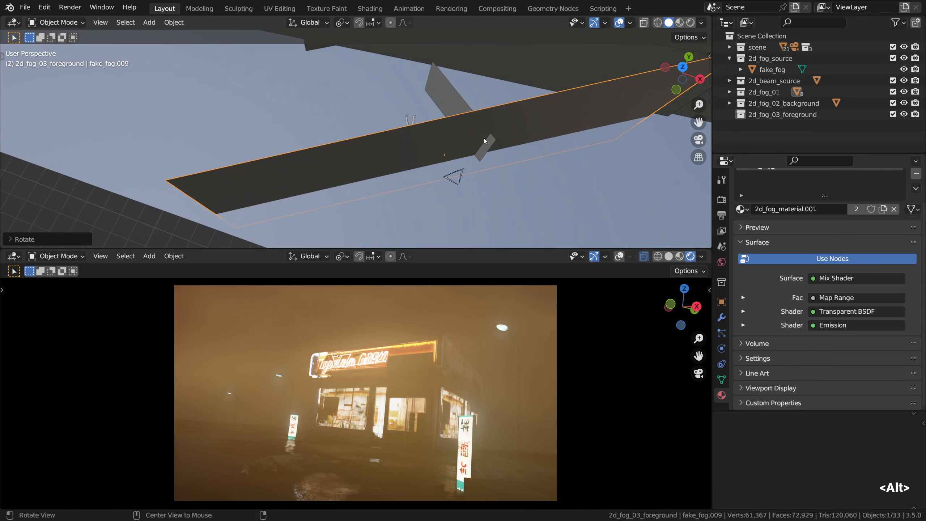
Step: Slide the foreground fog plane horizontally with Z locked and fine-tune its position from the camera view
key("g")
key("shift+z")
left_click(522, 142)
key("g")
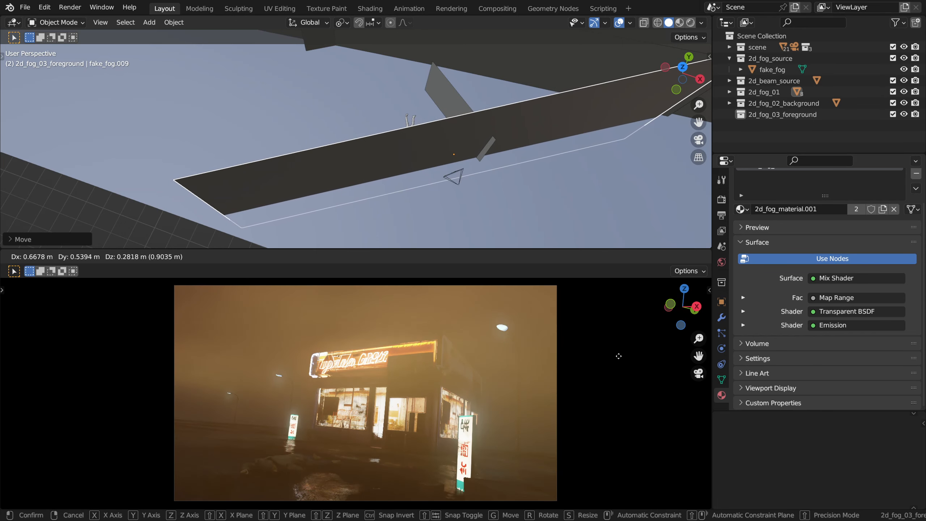
left_click(607, 341)
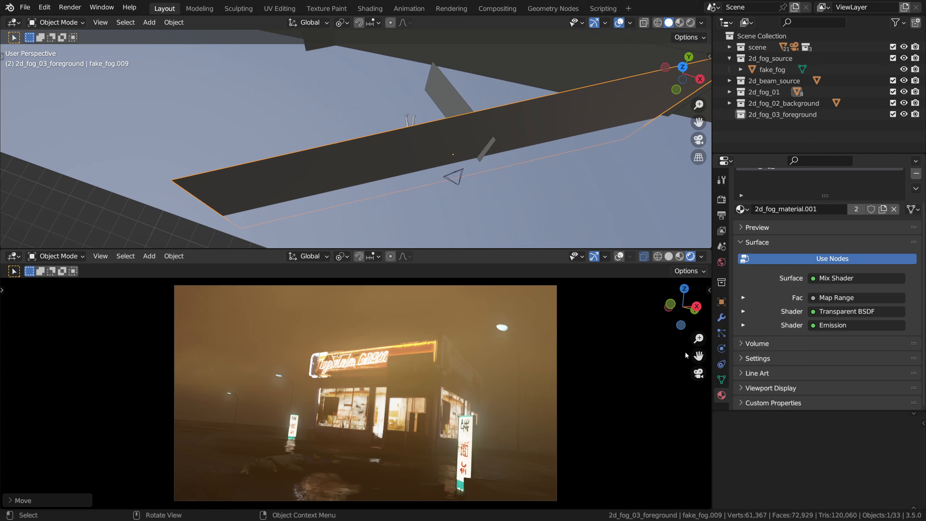
Step: Move the foreground fog plane into the 2d_fog_03_foreground collection and make its fog material single-user
left_click(883, 210)
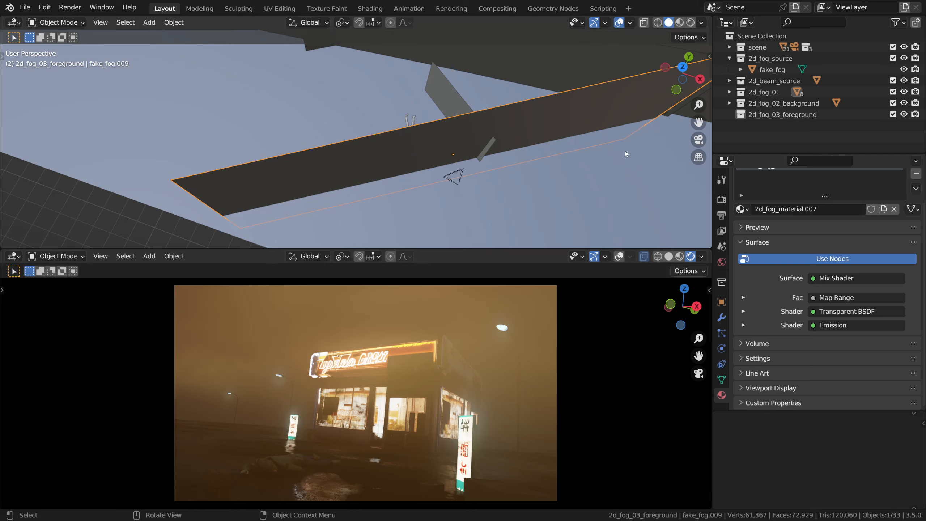
key("ctrl+z")
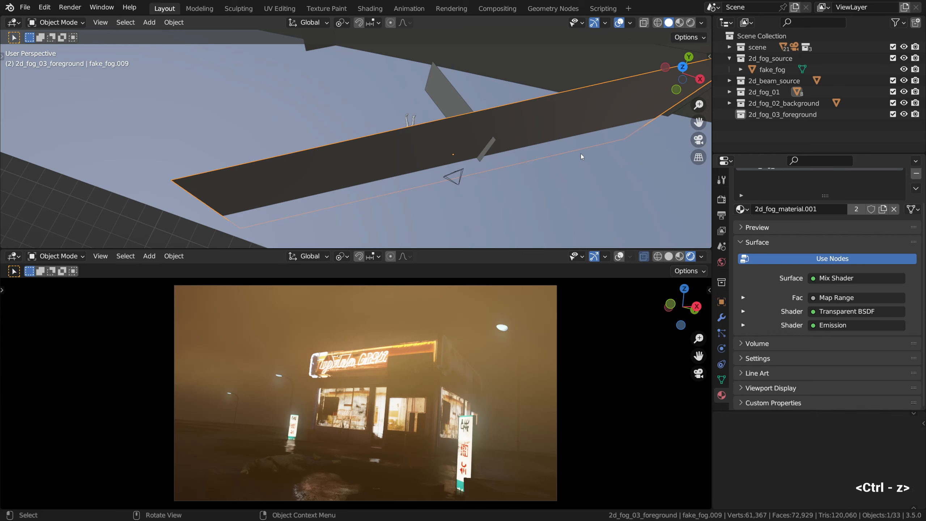
key("m")
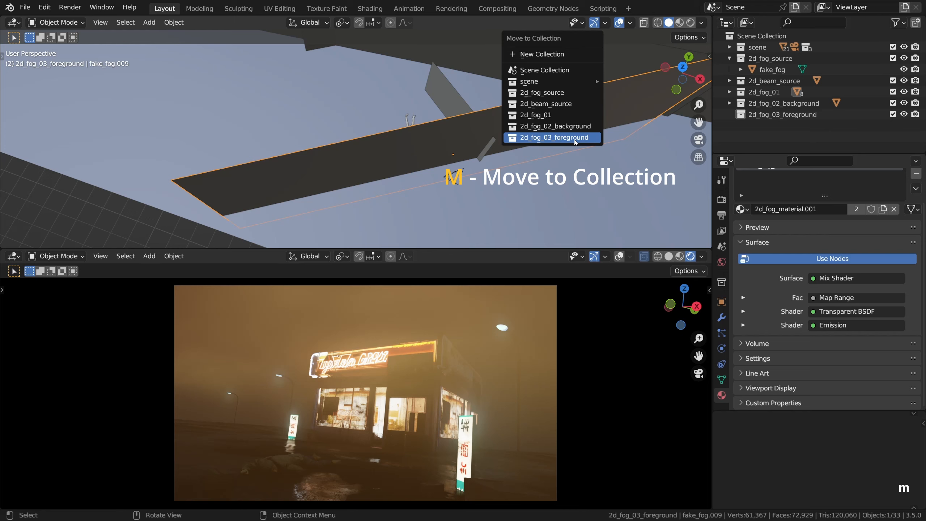
left_click(575, 140)
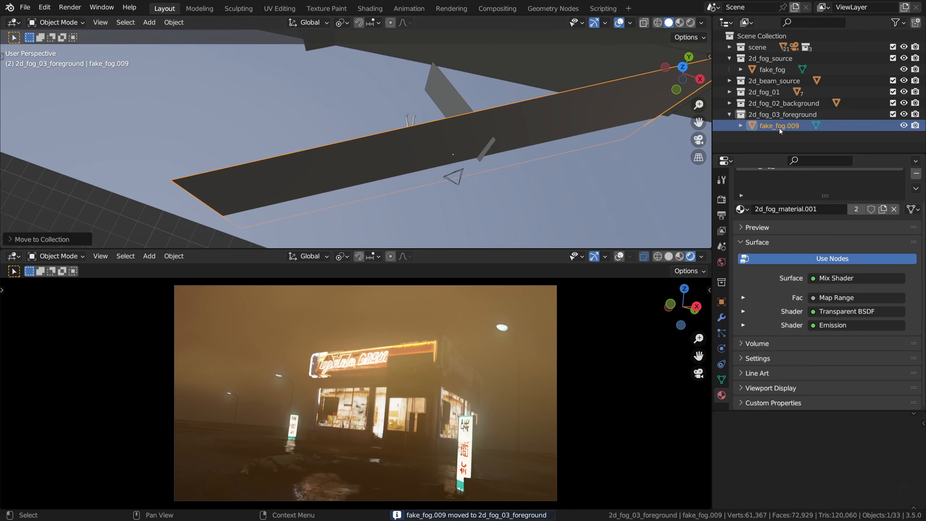
left_click(882, 210)
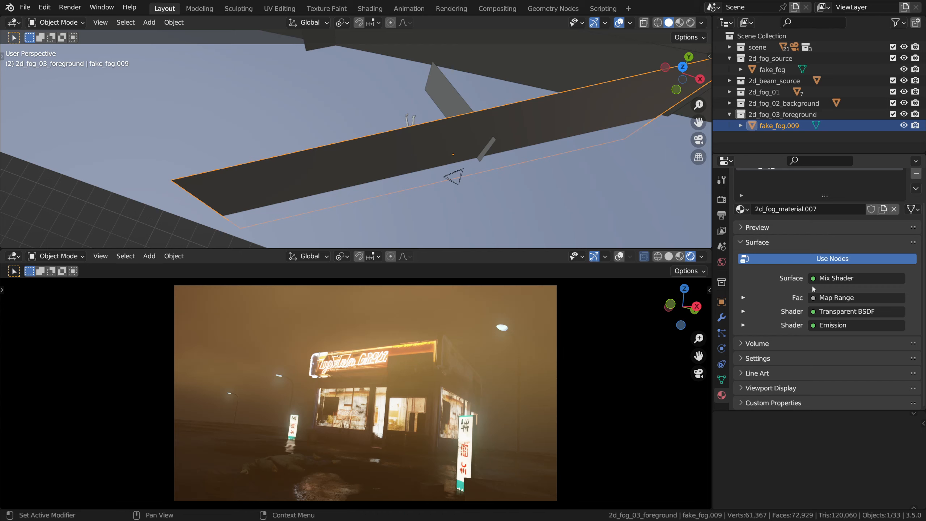
Step: Set the foreground fog material's blend mode to Opaque
left_click(784, 357)
left_click(783, 358)
left_click(771, 358)
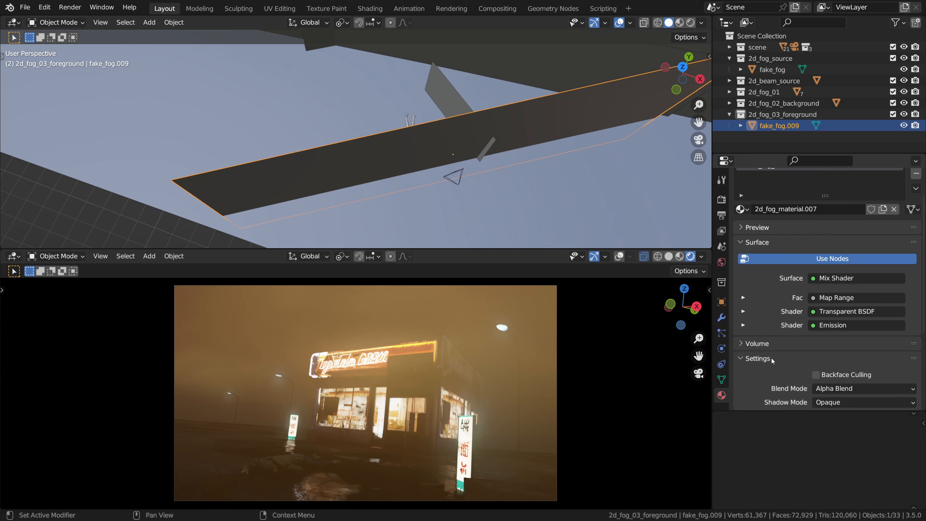
scroll(771, 358, "down", 3)
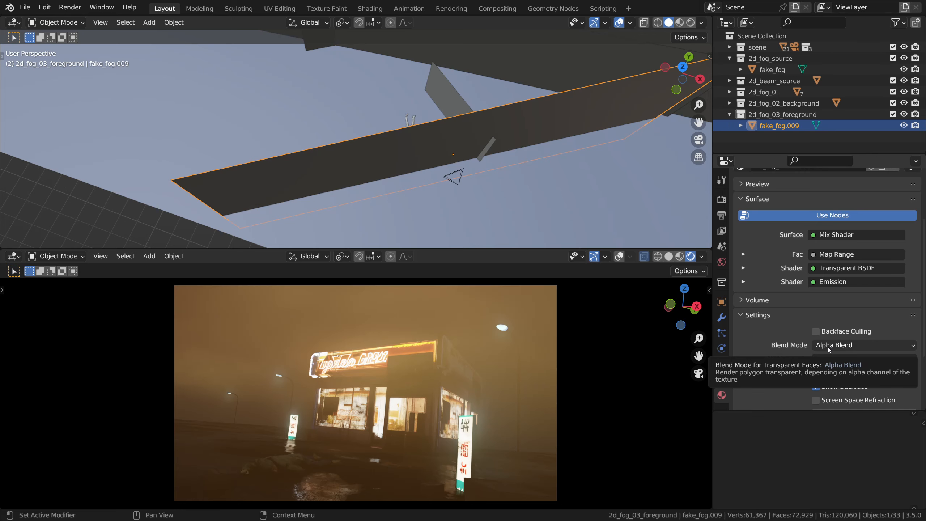
left_click(828, 347)
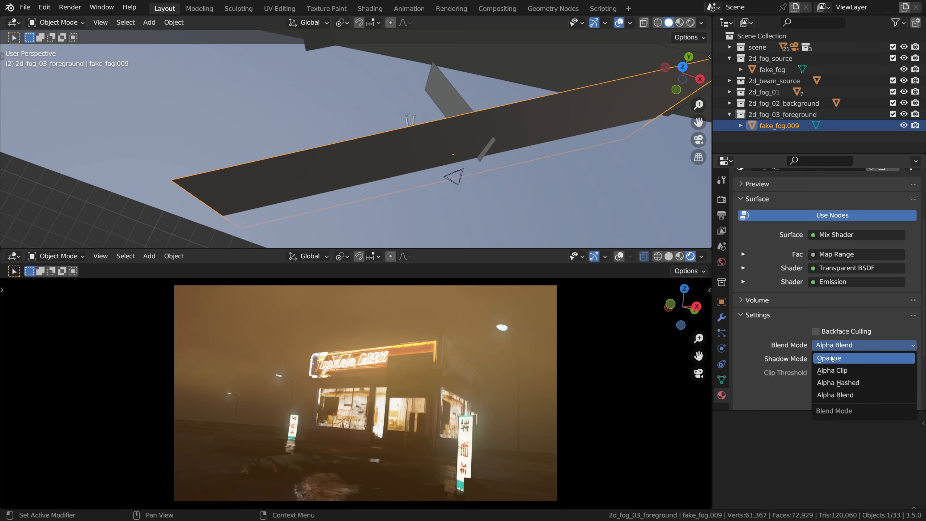
left_click(831, 359)
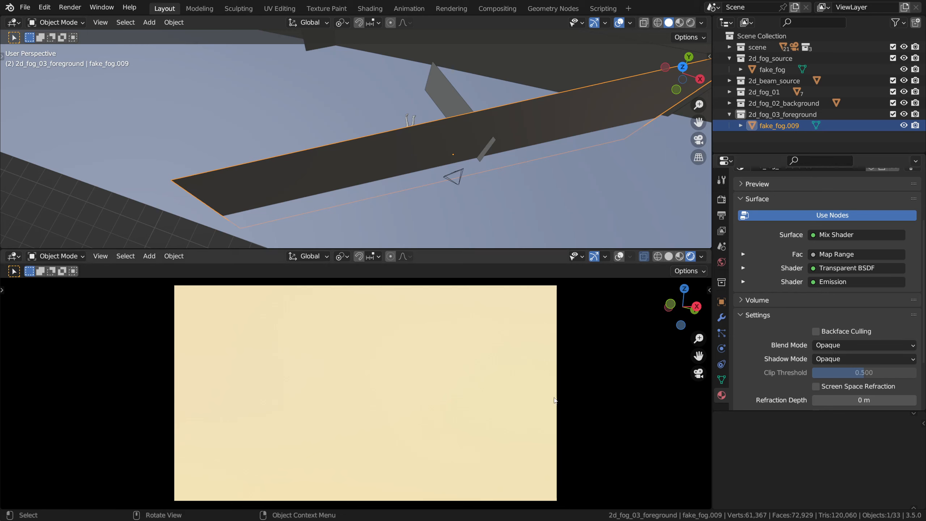
key("g")
key("z")
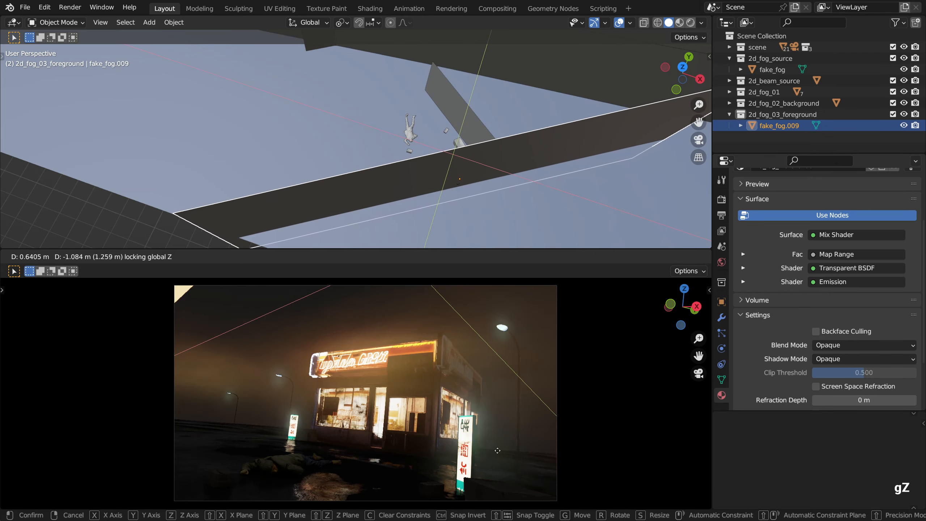
left_click(502, 278)
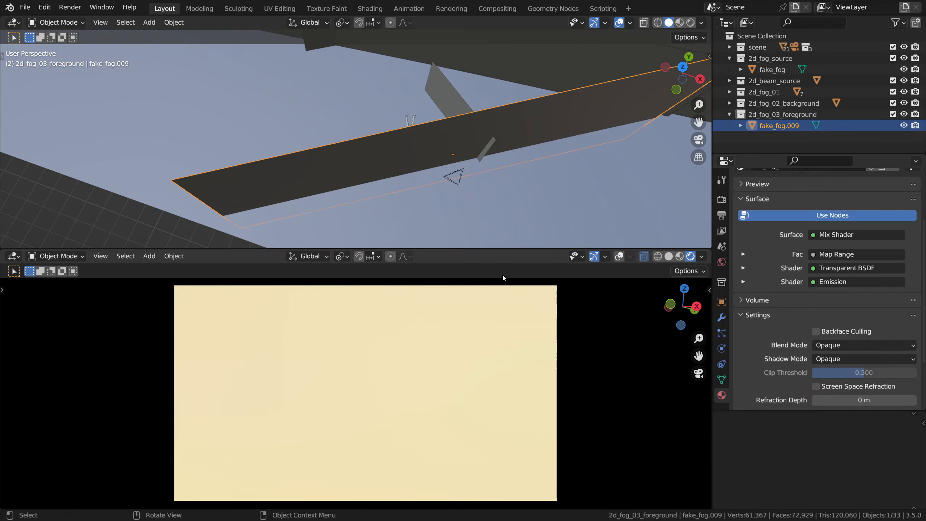
Step: Try the Alpha Hashed blend mode on the foreground fog material, and return it to Alpha Blend
left_click(830, 346)
left_click(840, 384)
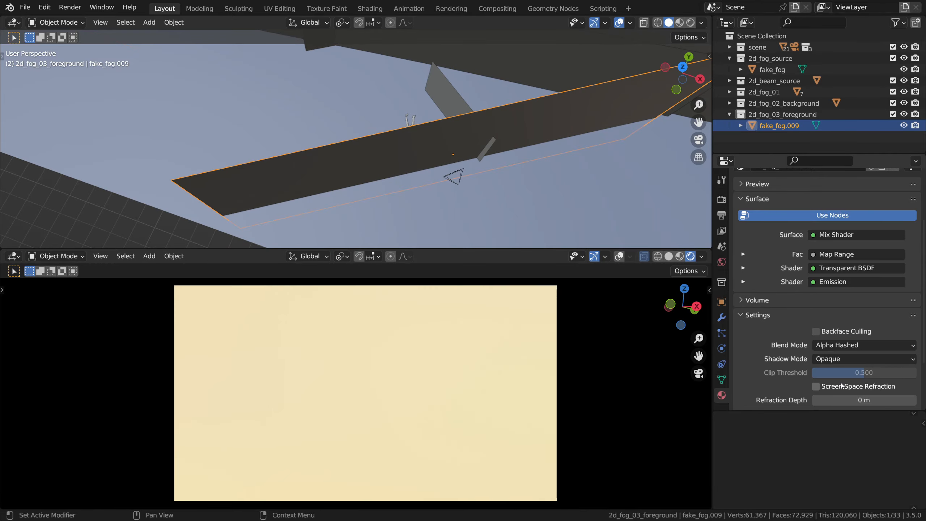
left_click(844, 346)
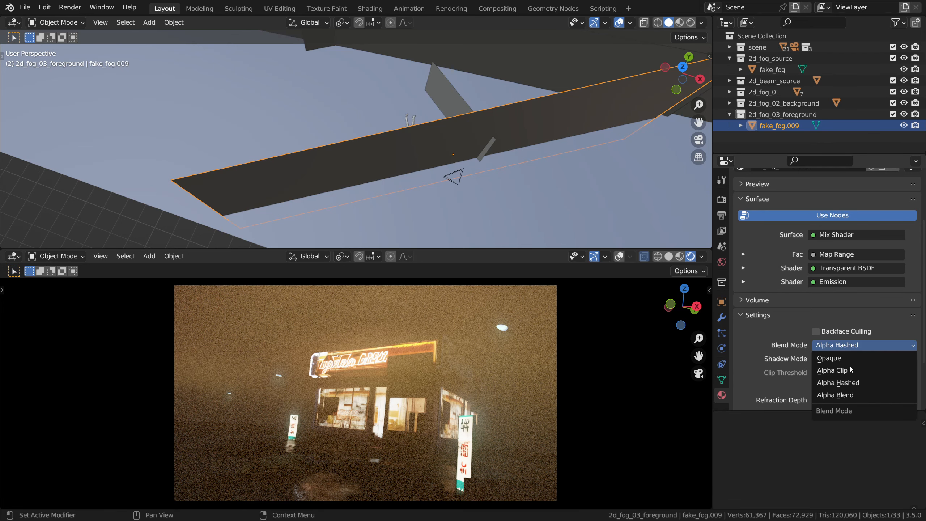
left_click(841, 395)
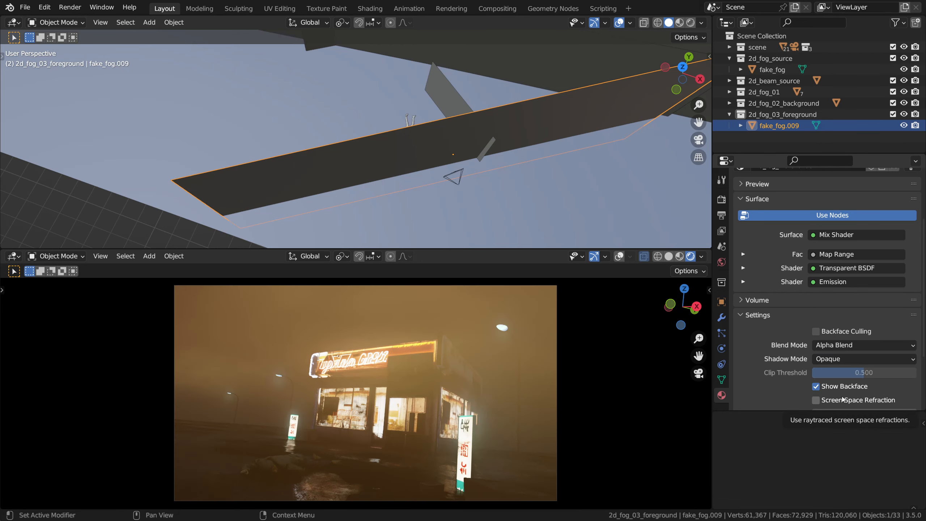
left_click(840, 360)
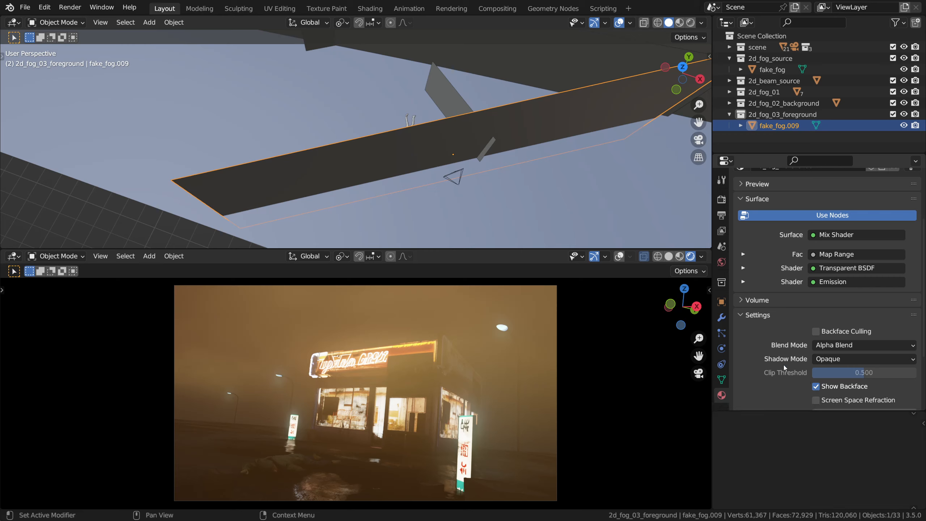
Step: Change color A of the foreground fog's emission Multiply to pale grey-blue, hue about 0.54, and set its factor to about 0.46
left_click(743, 282)
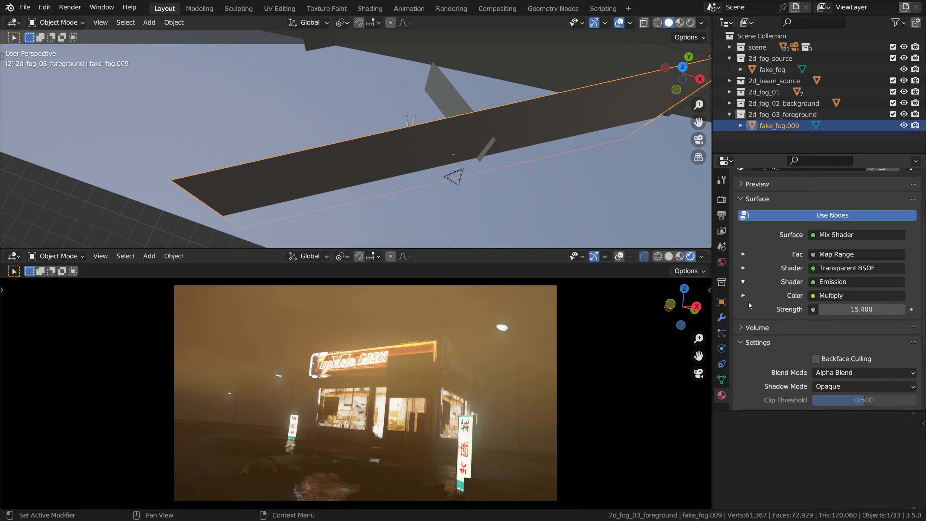
left_click(743, 295)
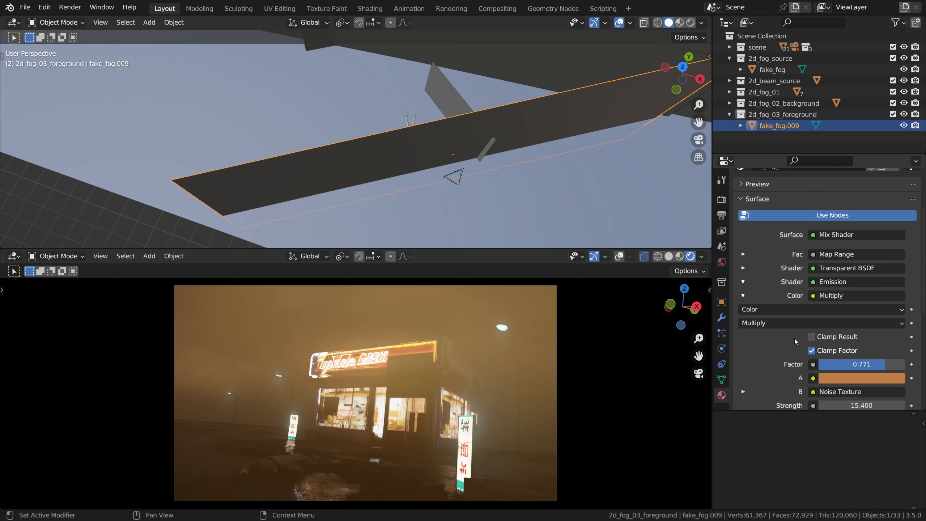
scroll(796, 342, "down", 1)
left_click(869, 362)
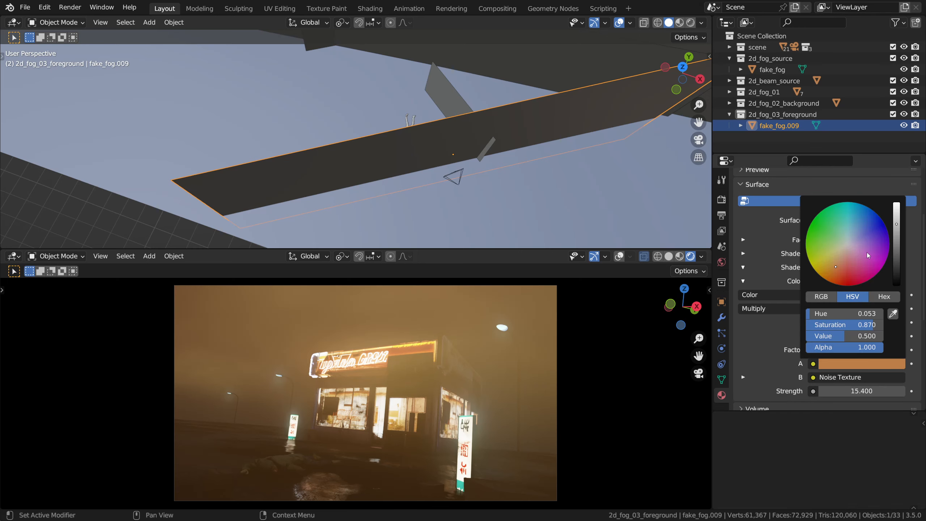
left_click_drag(839, 268, 843, 248)
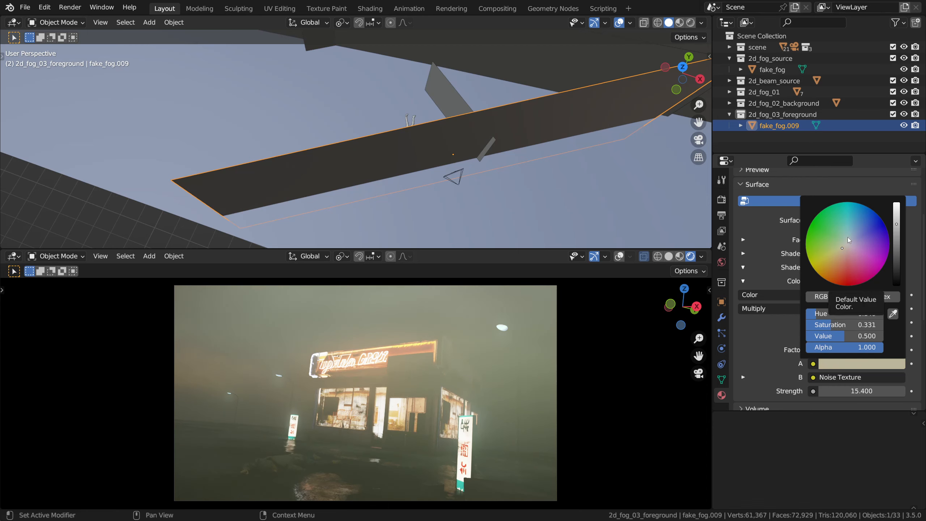
left_click_drag(850, 245, 849, 236)
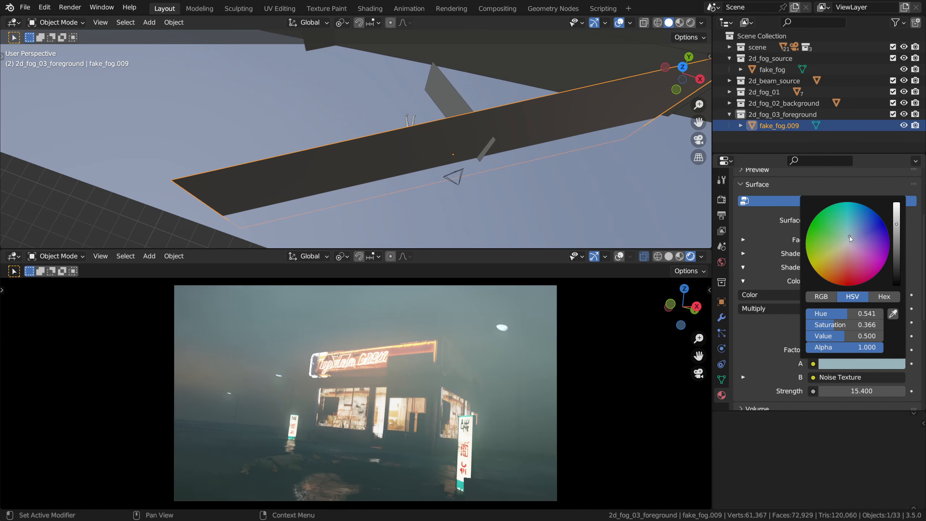
left_click_drag(850, 236, 850, 236)
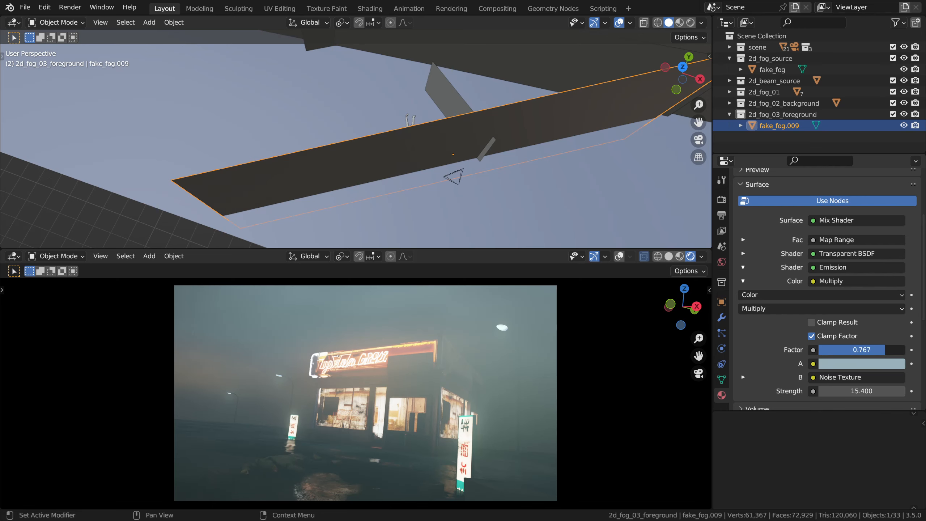
left_click_drag(885, 350, 841, 350)
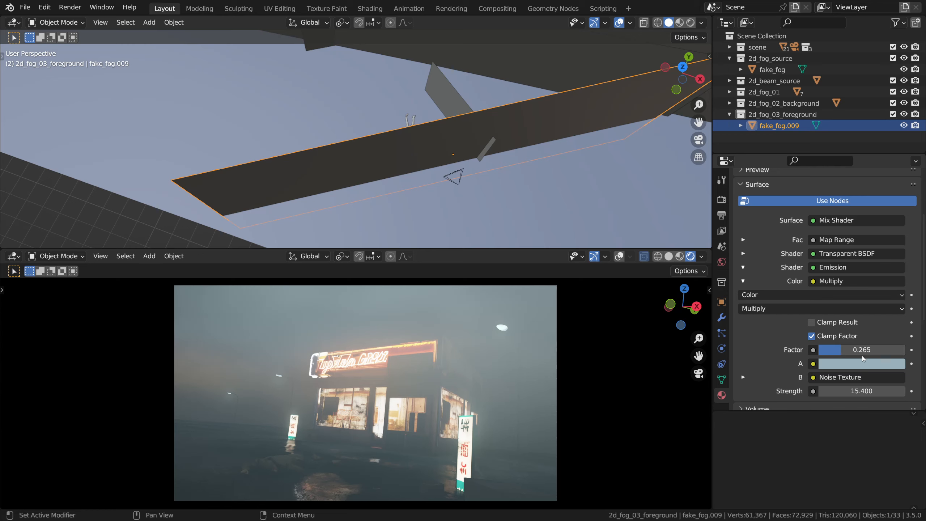
mouse_move(863, 354)
left_mouse_down()
mouse_move(882, 350)
mouse_move(855, 350)
mouse_move(885, 350)
mouse_move(859, 350)
mouse_move(875, 343)
left_mouse_up()
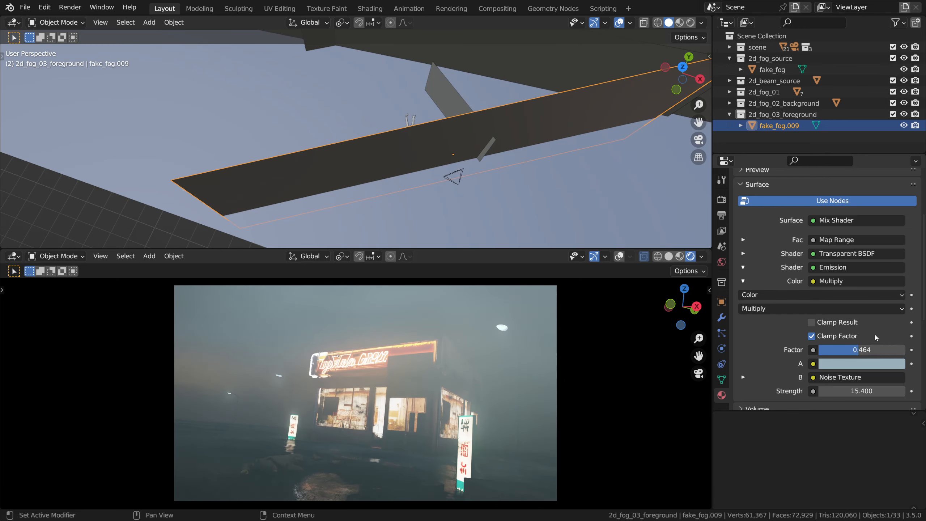
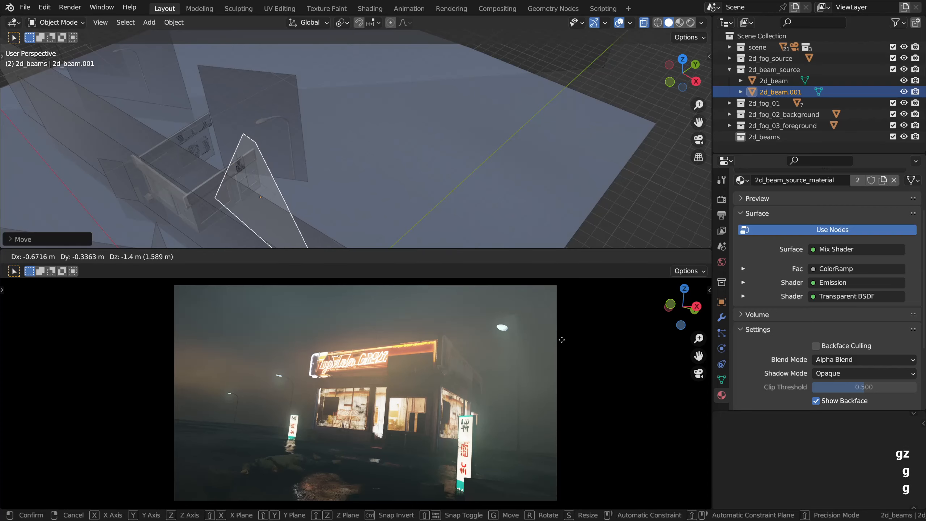
Step: Move the duplicated light beam plane vertically and horizontally toward the street lamp beside the shop
left_click_drag(277, 171, 235, 159, "alt")
key("g")
left_click(275, 167)
key("g")
left_click(277, 170)
key("g")
key("z")
key("g")
key("shift+z")
left_click(331, 145)
Step: Shift the beam plane horizontally with Z locked and adjust its placement below the street lamp from the camera view
key("g")
key("shift+z")
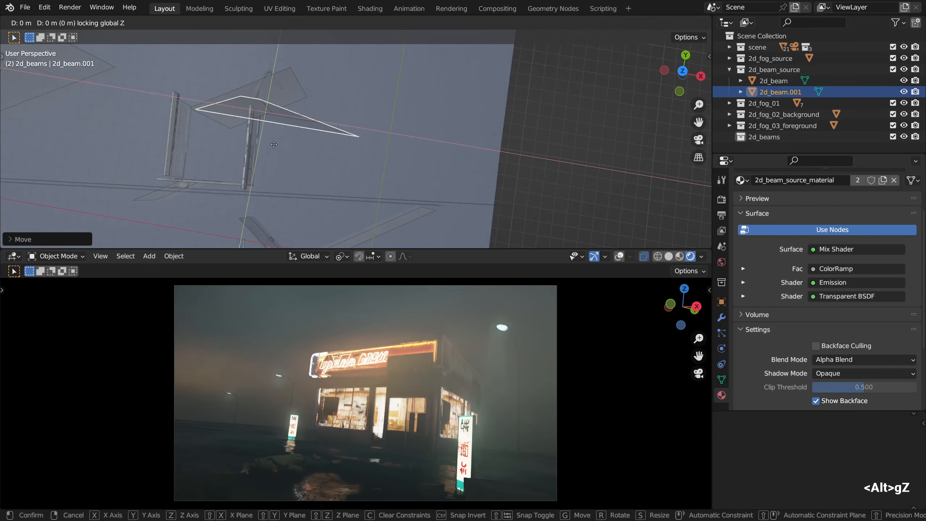
left_click(236, 160)
key("g")
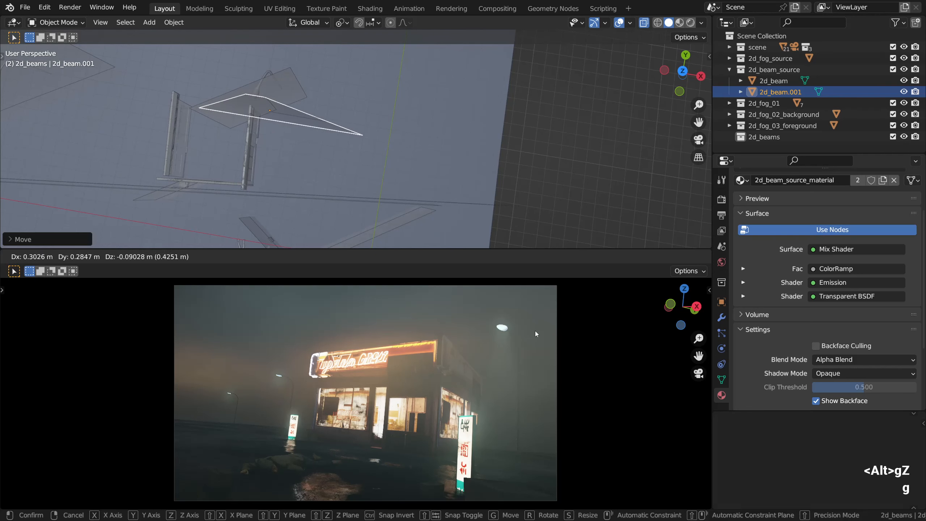
left_click(535, 331)
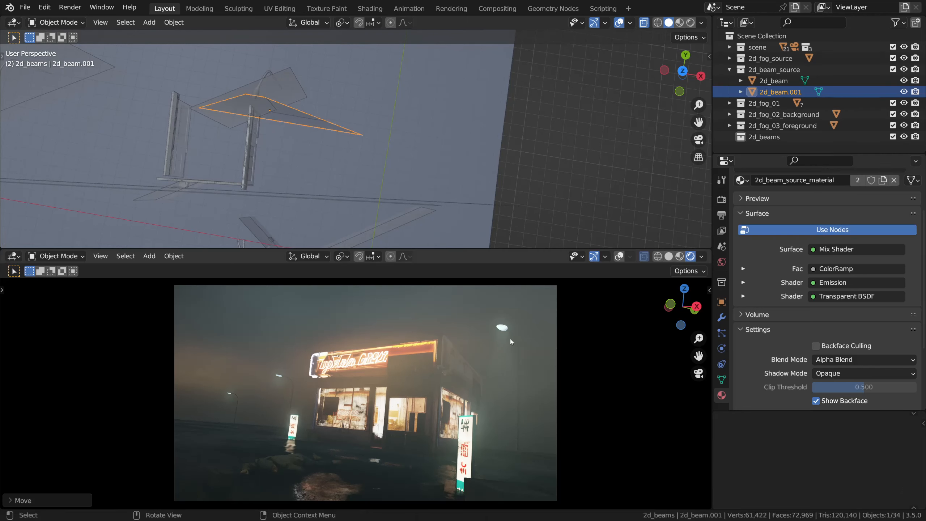
Step: Raise the beam's emission strength to 3.92, shrink the beam slightly and align its tip with the lamp head
left_click(743, 283)
left_click_drag(862, 309, 890, 310)
key("s")
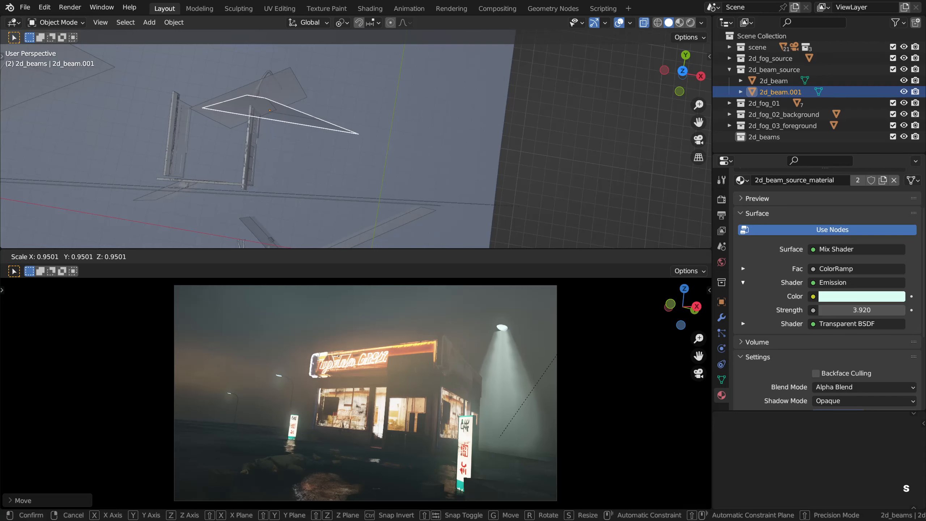
left_click(577, 324)
key("g")
left_click(576, 325)
key("s")
left_click(577, 324)
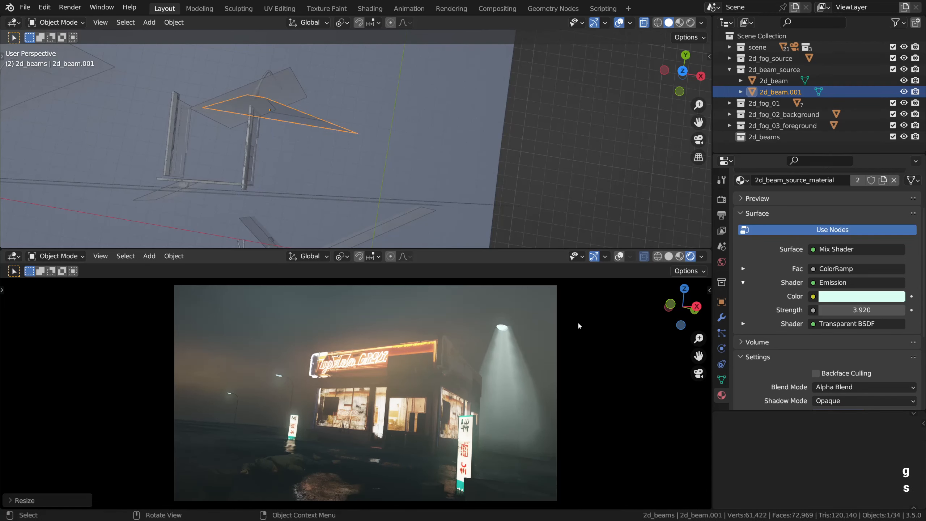
Step: Lower the light beam's emission strength to 0.15
left_click(862, 310)
type("0.37")
key("Return")
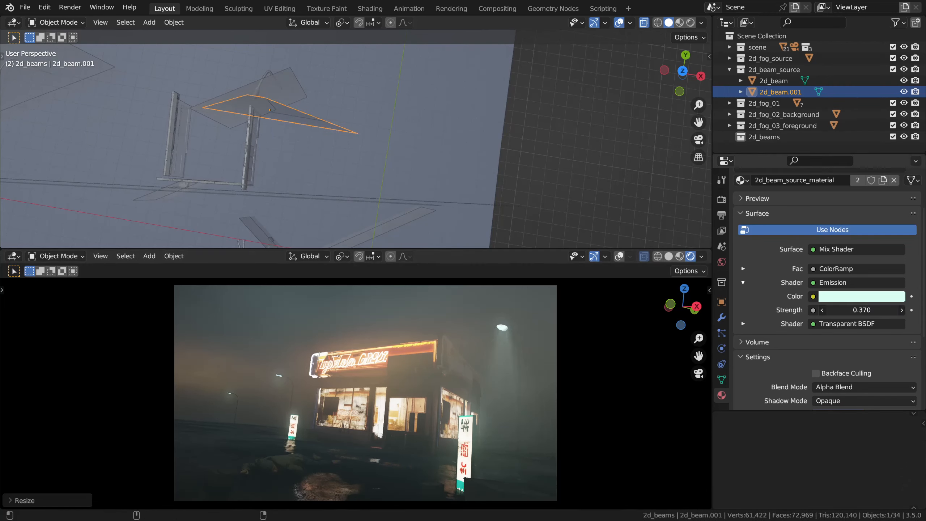
left_click_drag(863, 310, 854, 310)
Step: Resize the beam slightly and nudge it into its final position under the lamp head in the camera view
key("s")
left_click(581, 323)
key("g")
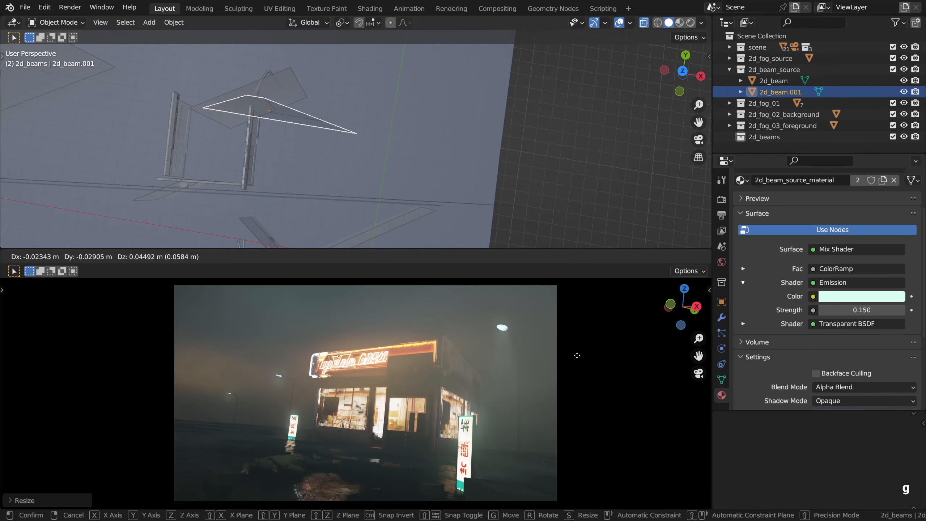
left_click(577, 356)
key("g")
left_click(577, 355)
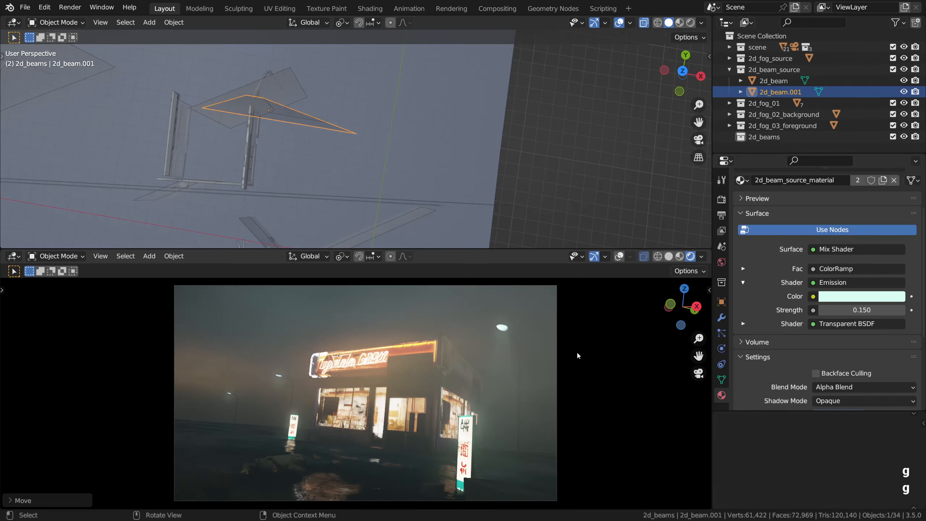
left_click_drag(309, 146, 350, 125, "alt")
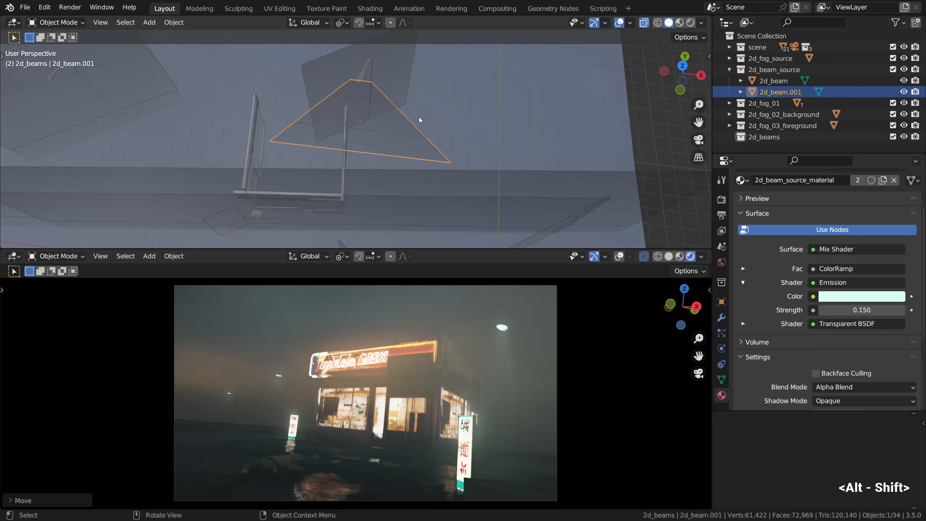
key("s")
key("x")
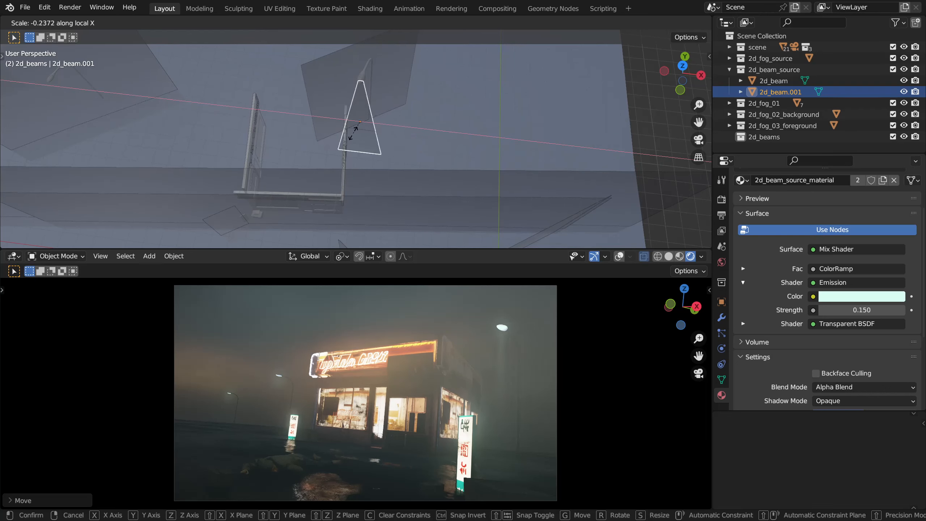
right_click(407, 138)
key("Tab")
key("Tab")
Step: Duplicate the light beam, slide the copy with Z locked over to the second street lamp, and nudge it close to the lamp
scroll(408, 139, "down", 2)
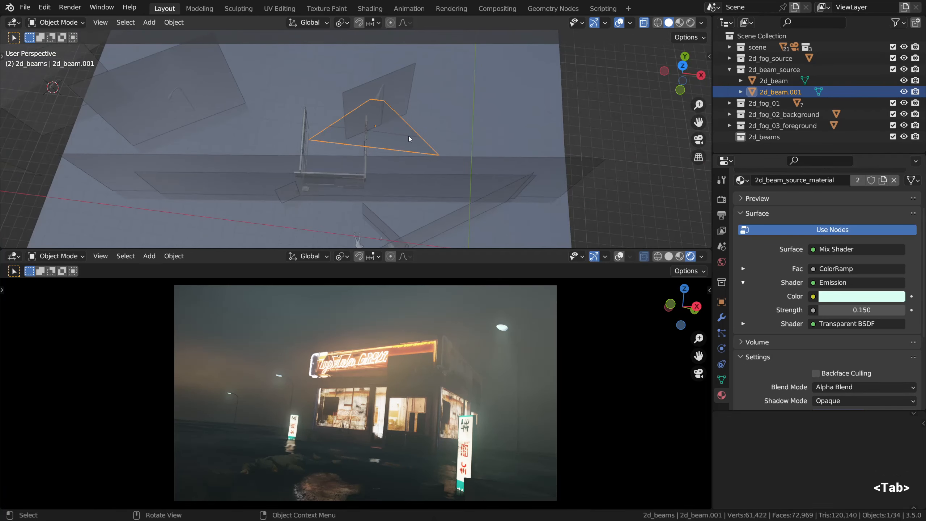
left_click_drag(409, 139, 533, 162, "alt")
key("shift+d")
key("shift+z")
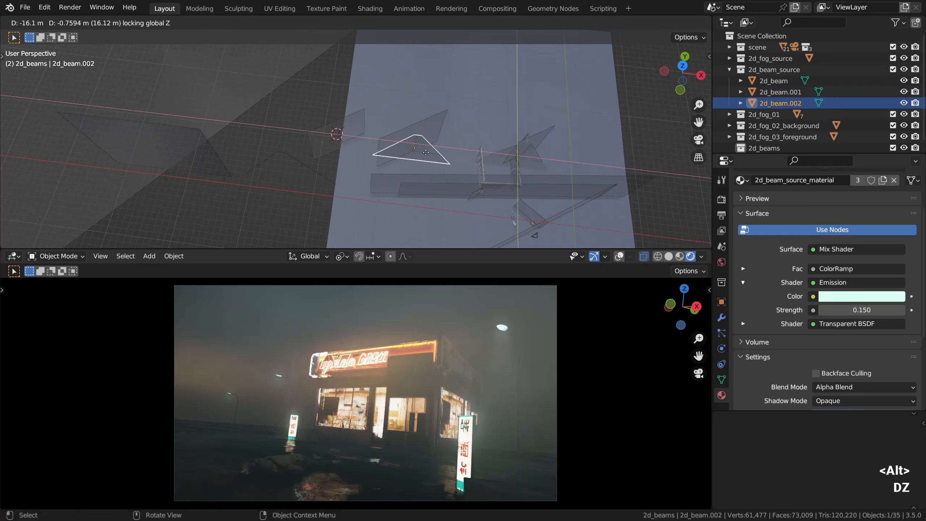
left_click(411, 150)
scroll(410, 148, "up", 5)
key("g")
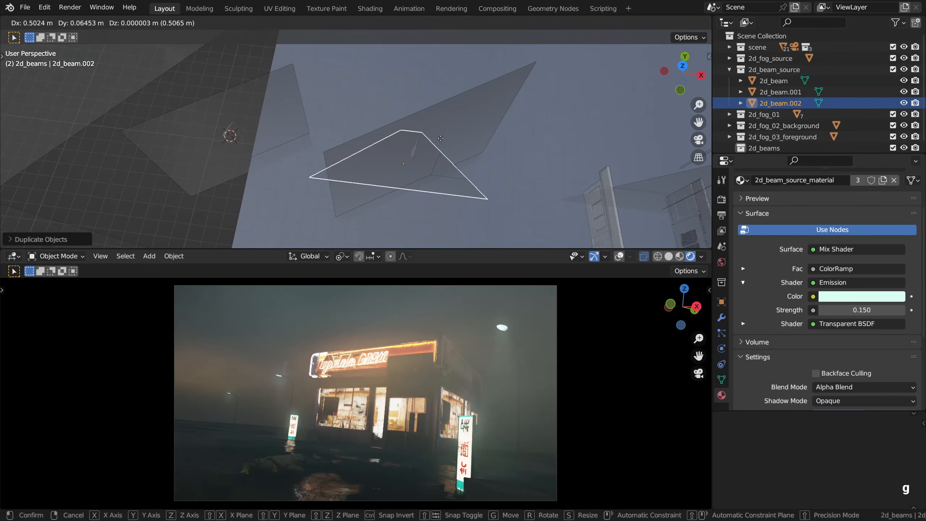
left_click(440, 138)
Step: Fine-tune the duplicated beam's height and placement so its tip sits under the second lamp's head in the camera view
key("g")
left_click(356, 321)
mouse_move(419, 192)
left_mouse_down("alt")
mouse_move(421, 202)
mouse_move(430, 196)
left_mouse_up("alt")
key("g")
key("z")
left_click(441, 207)
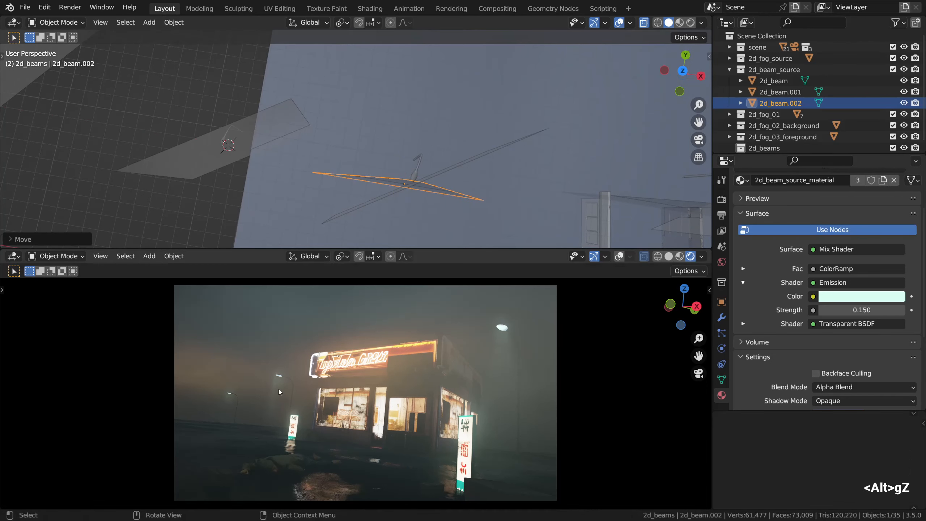
scroll(279, 392, "up", 5)
key("g")
left_click(295, 374)
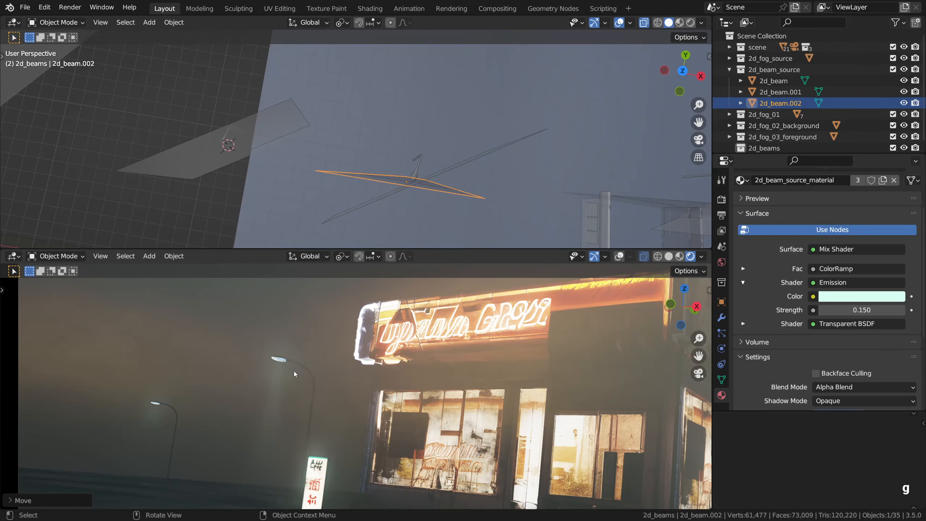
key("g")
left_click(294, 374)
Step: Widen the second lamp's beam to about twice its width along local X and realign it under the lamp head
scroll(294, 374, "down", 3)
key("s")
key("x")
key("x")
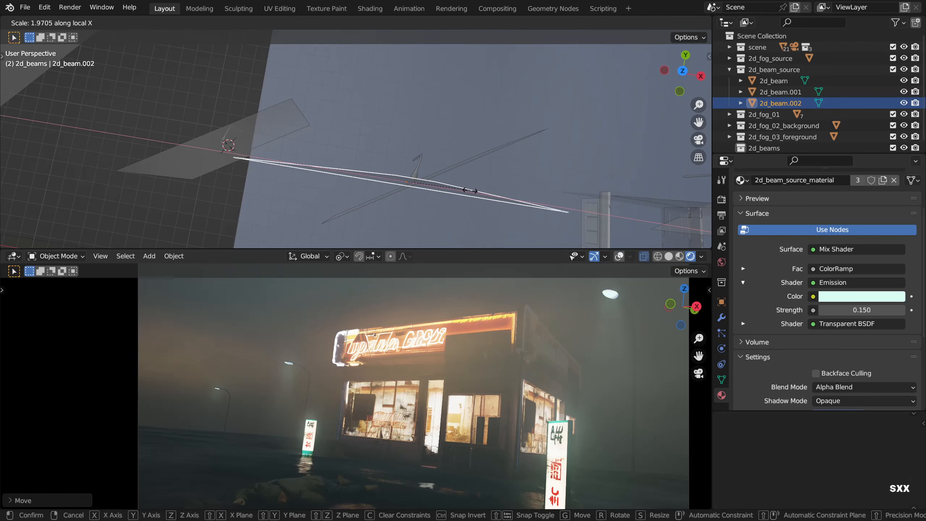
left_click(473, 191)
scroll(304, 374, "up", 5)
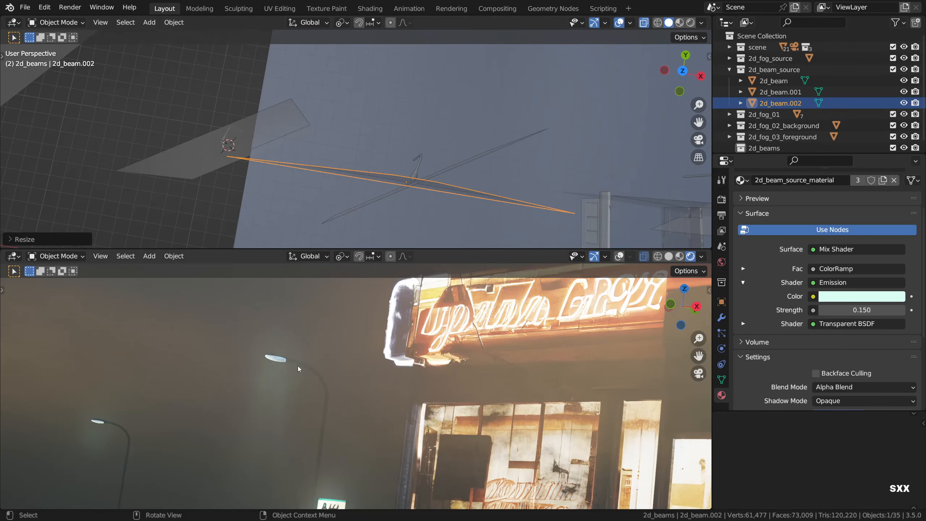
key("g")
left_click(296, 374)
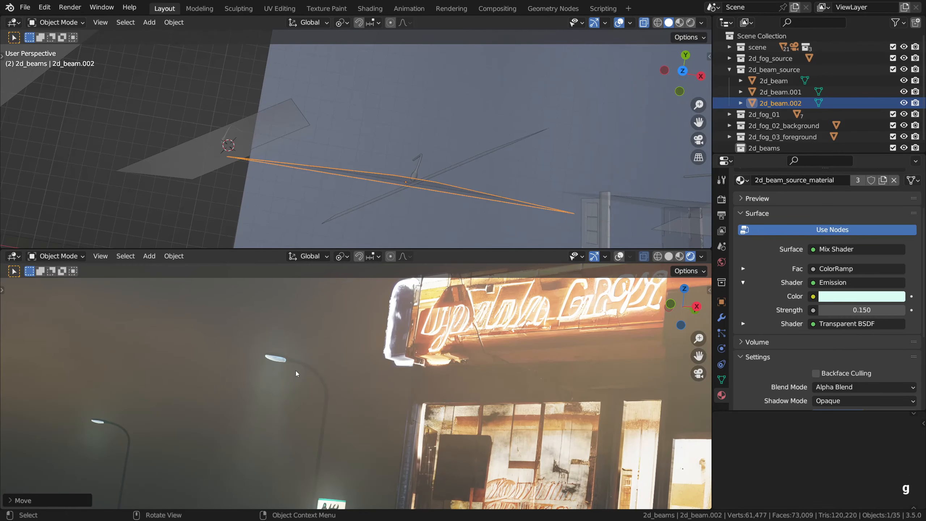
Step: Give the second lamp's beam its own copy of the beam material and set its emission strength to 0.110
scroll(297, 373, "down", 5)
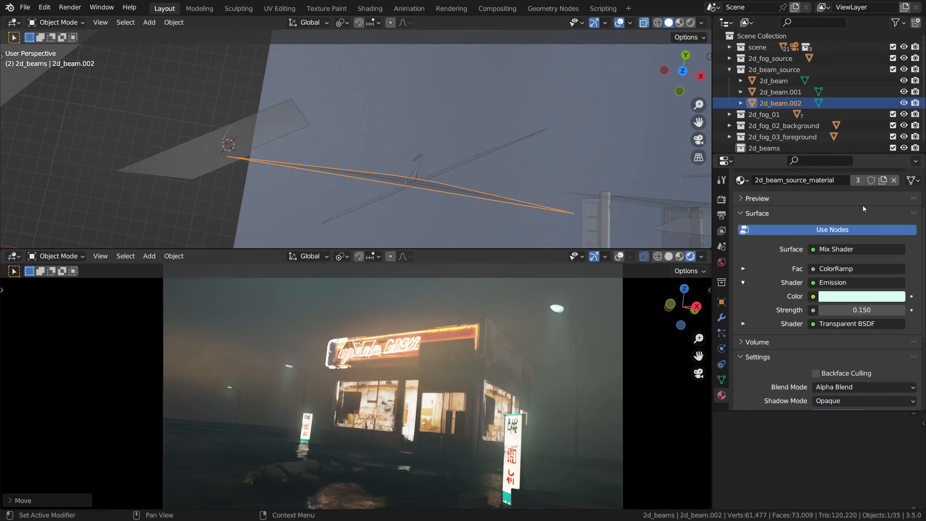
left_click(884, 182)
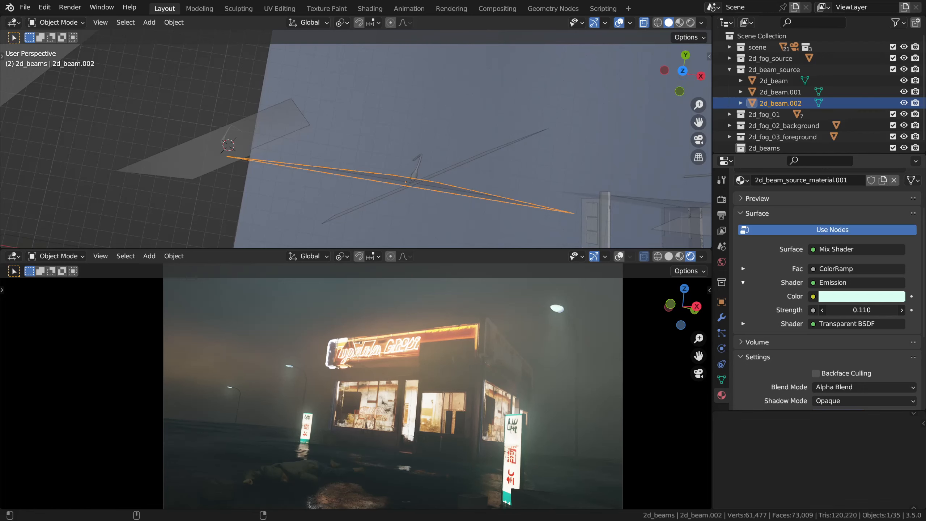
Step: Scale the beam and duplicate it for the farthest street lamp, using a separate material with emission strength 0.050
middle_click_drag(547, 193, 507, 171)
key("s")
left_click(508, 156)
key("shift+d")
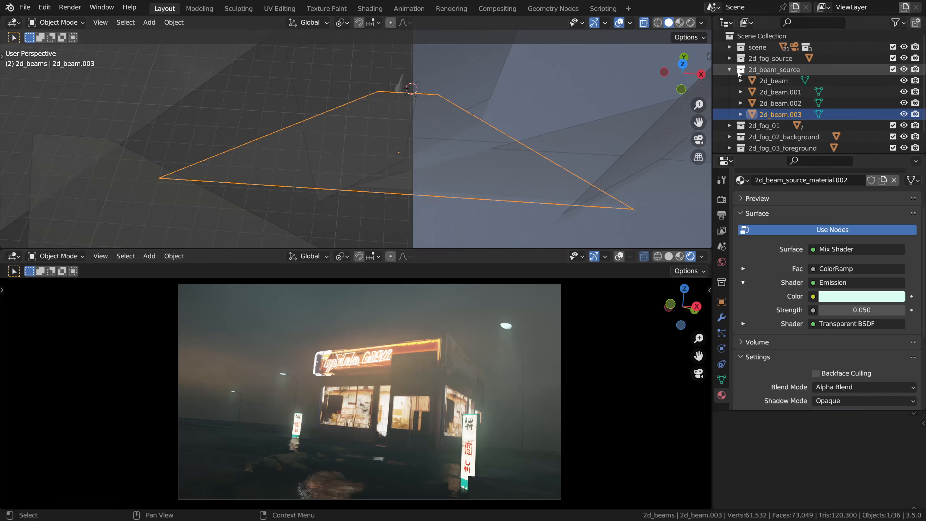
Step: Move 2d_beam.001, 2d_beam.002 and 2d_beam.003 into the 2d_beams collection
left_click(769, 91)
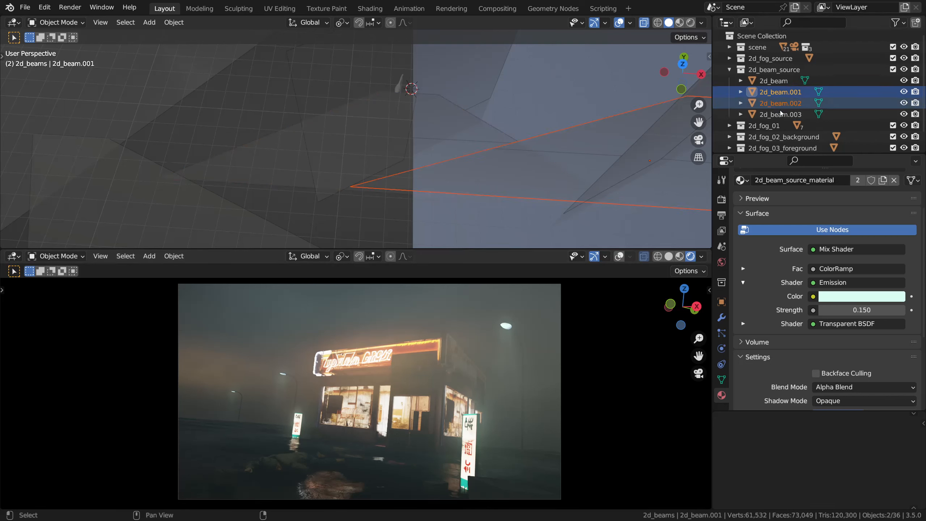
left_click(755, 112, "shift")
scroll(769, 112, "down", 2)
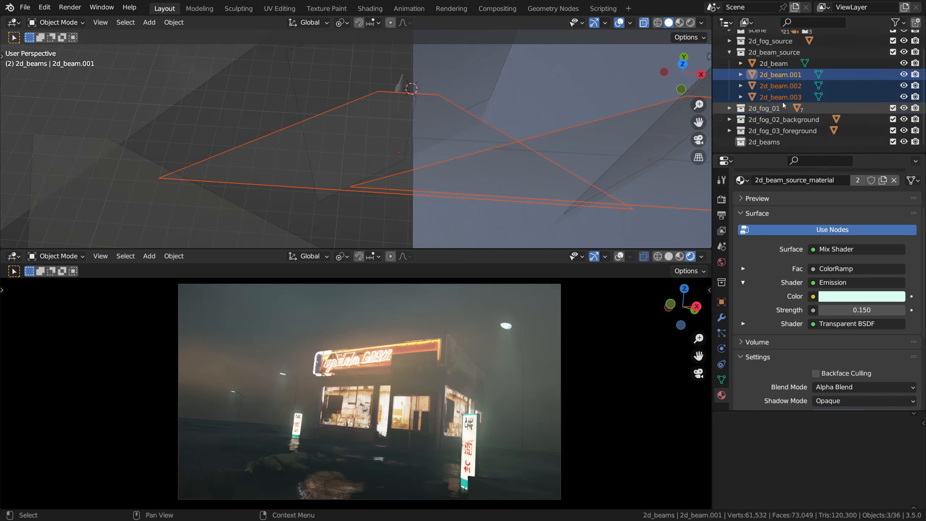
left_click_drag(786, 101, 767, 142)
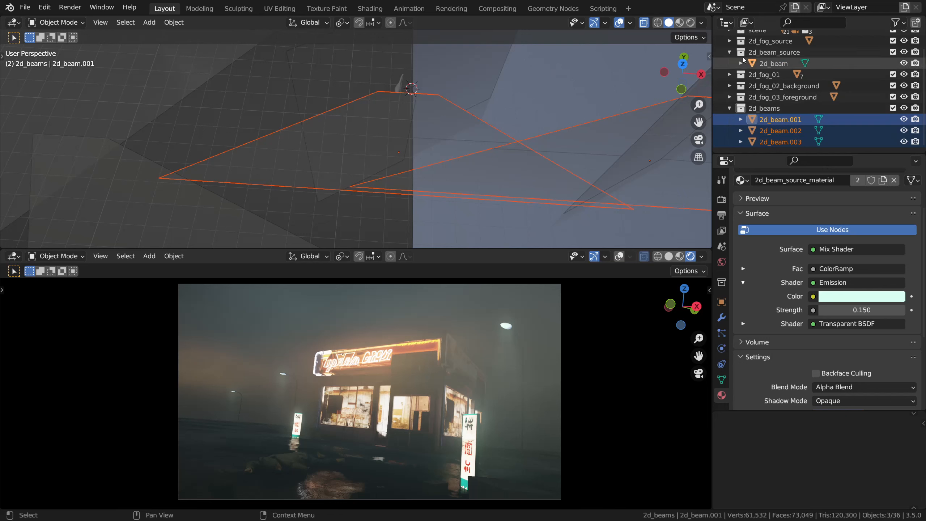
Step: Exclude the 2d_fog_source and 2d_beam_source collections from the view layer and collapse the expanded beam collections
left_click(730, 52)
scroll(732, 53, "up", 1)
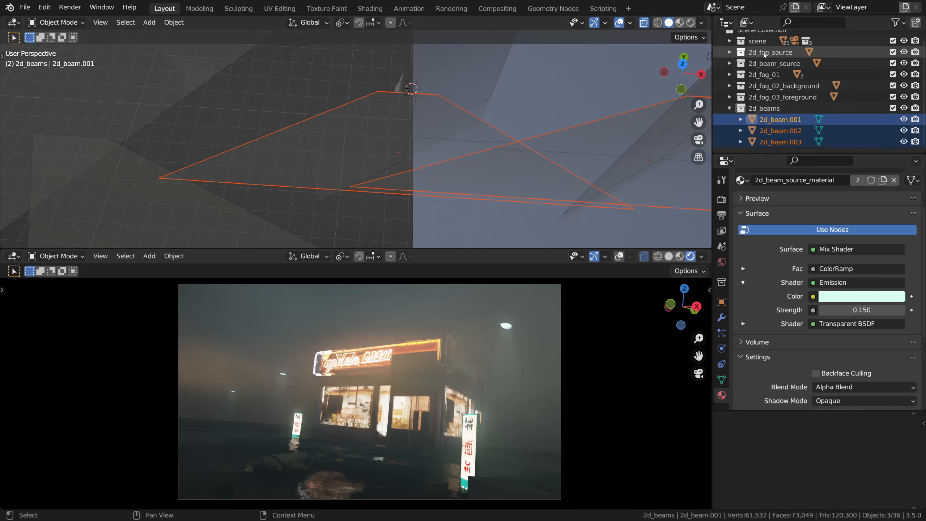
left_click(894, 63)
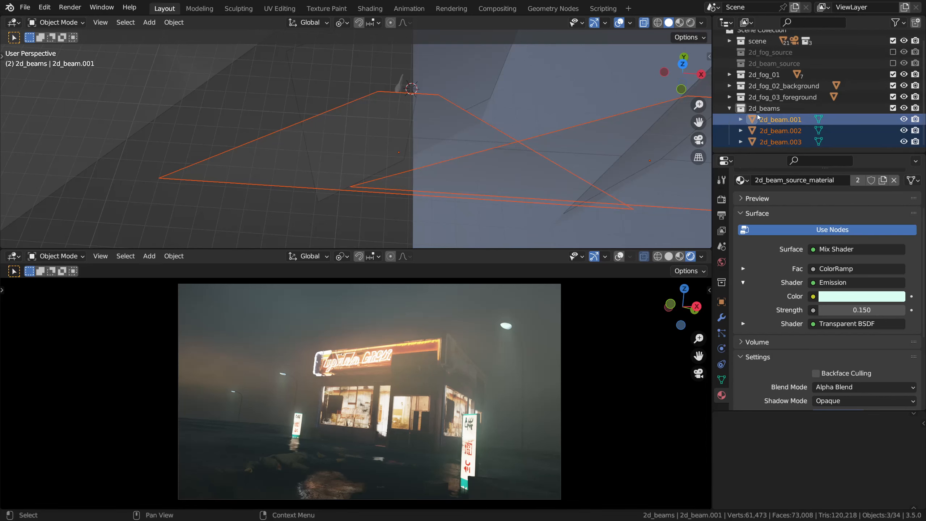
left_click(730, 108)
Step: Select the foreground fog plane and set its viewport display to Bounds
key("alt+a")
left_click_drag(620, 109, 310, 79, "alt")
left_click(528, 188)
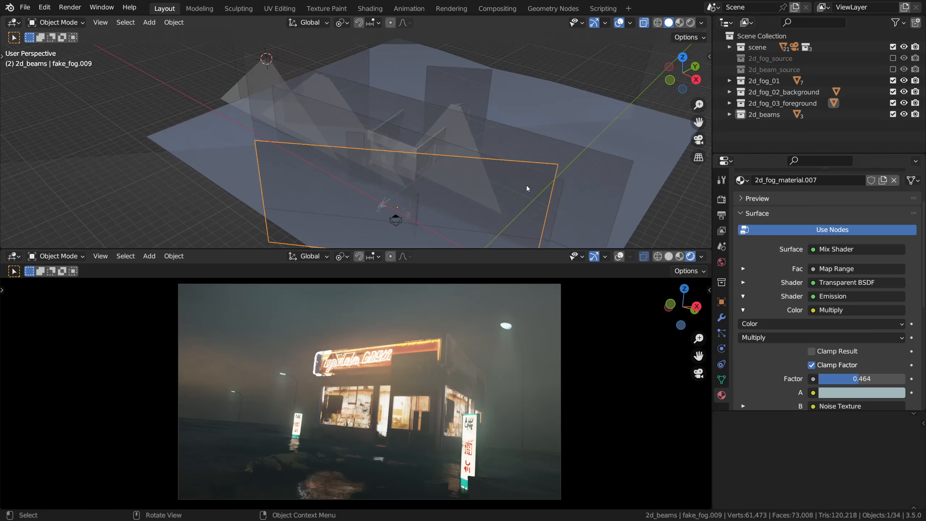
left_click(722, 302)
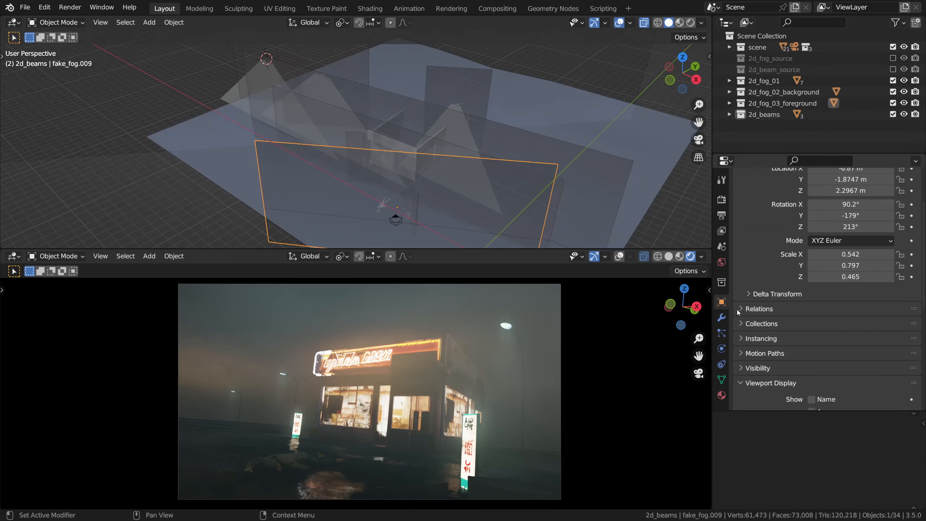
scroll(756, 318, "down", 5)
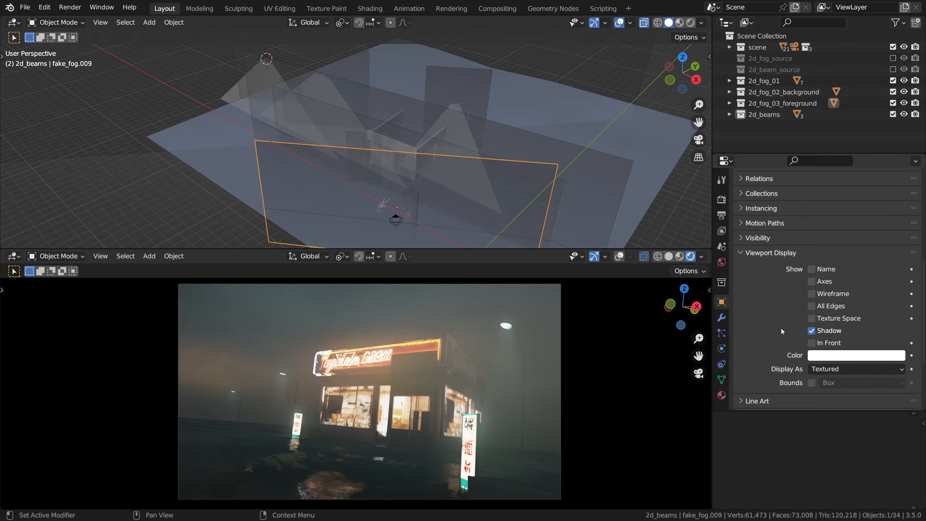
left_click(821, 369)
left_click(823, 380)
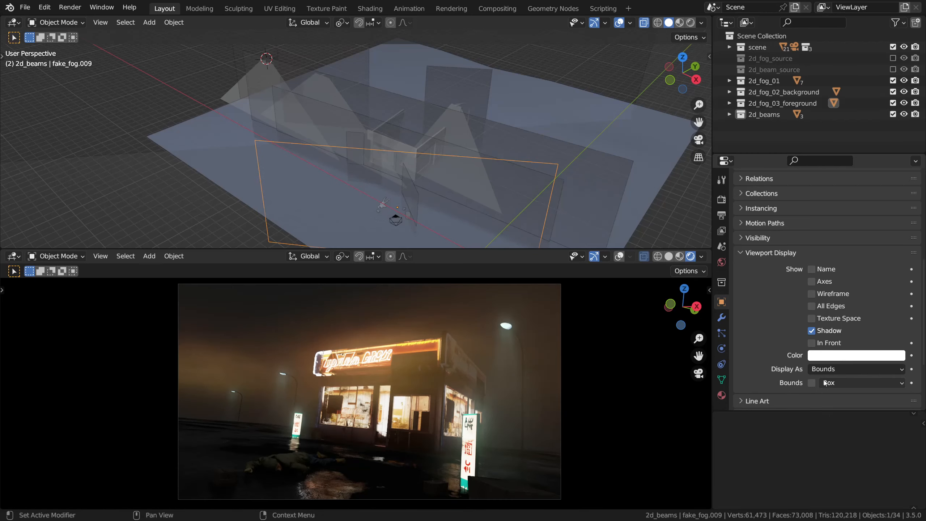
Step: Try moving the foreground fog plane, then restore its viewport display to Textured
left_click_drag(452, 200, 433, 208, "alt")
key("g")
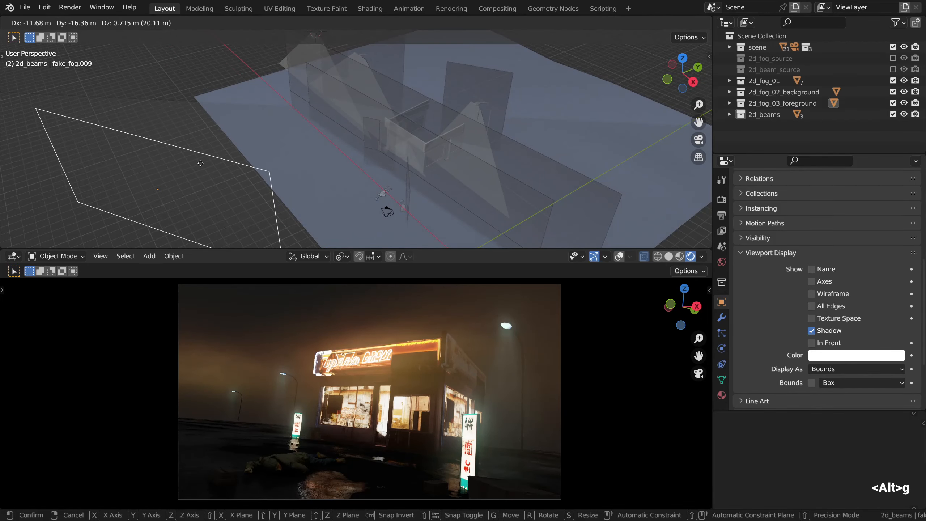
left_click(392, 158)
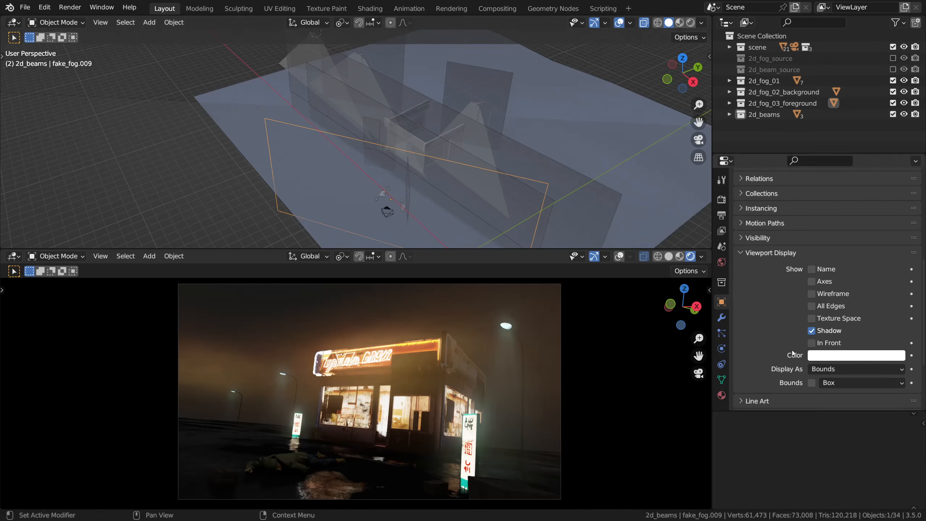
left_click(823, 369)
left_click(828, 416)
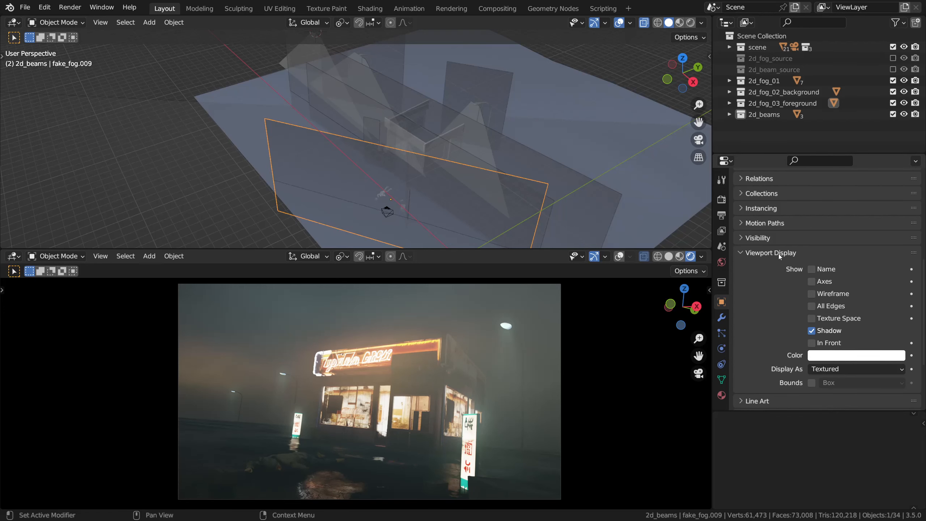
Step: Bring up the scene's Eevee render settings for review
scroll(779, 254, "up", 8)
left_click(721, 199)
middle_click_drag(428, 139, 462, 121, "alt")
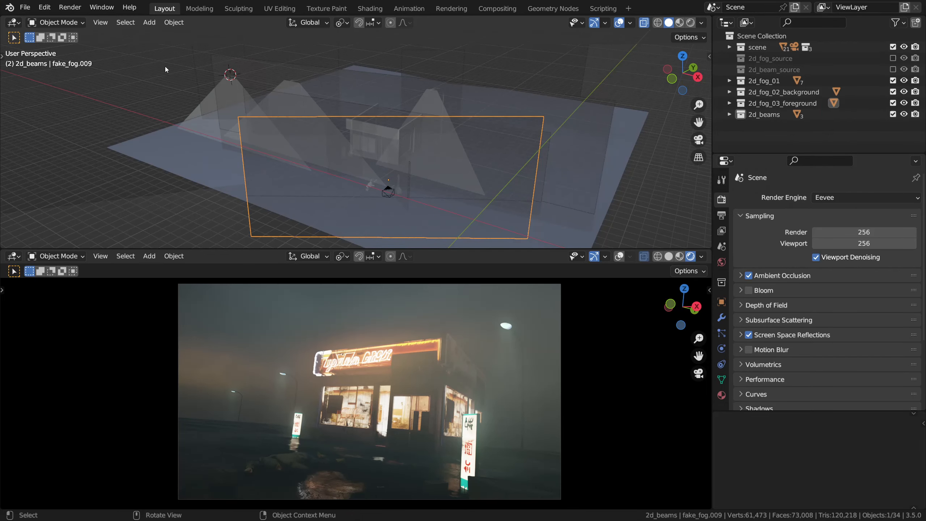
Step: Turn the upper 3D viewport into a Shader Editor showing the whole World node tree
left_click(13, 23)
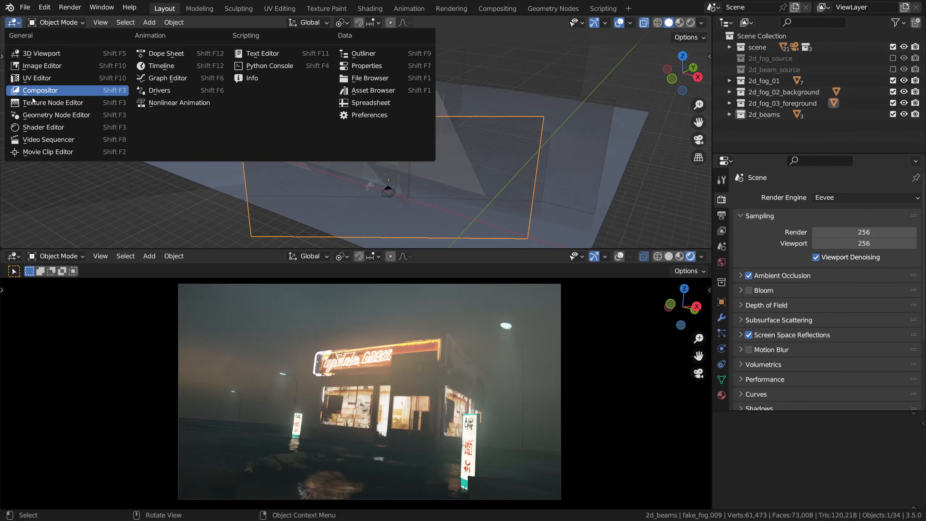
left_click(49, 127)
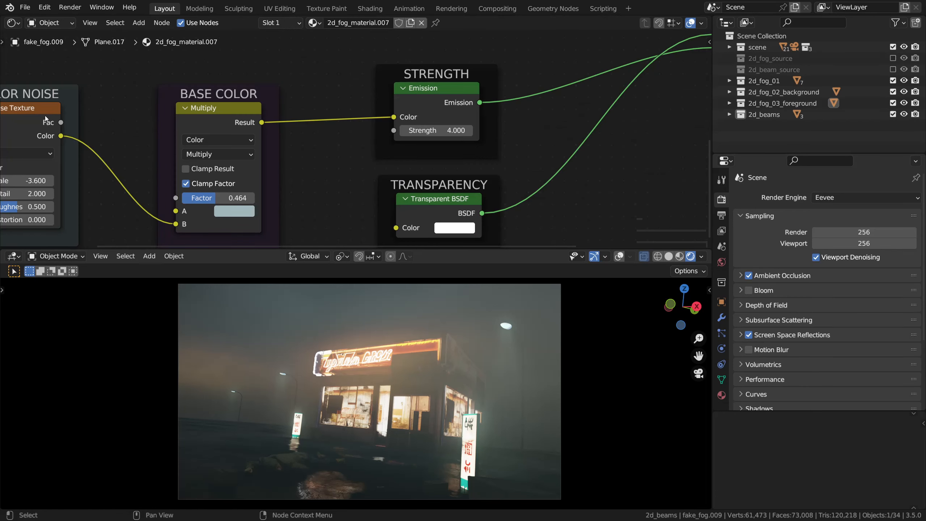
left_click(51, 23)
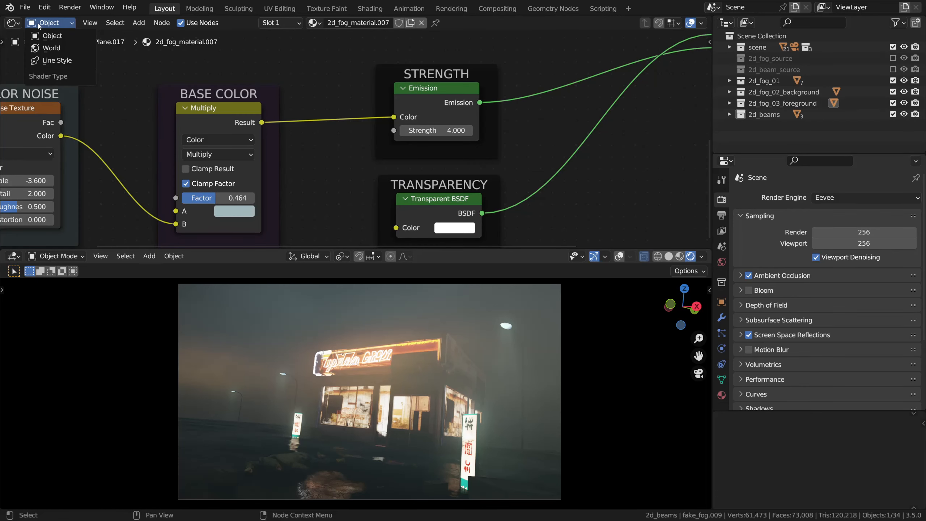
left_click(54, 48)
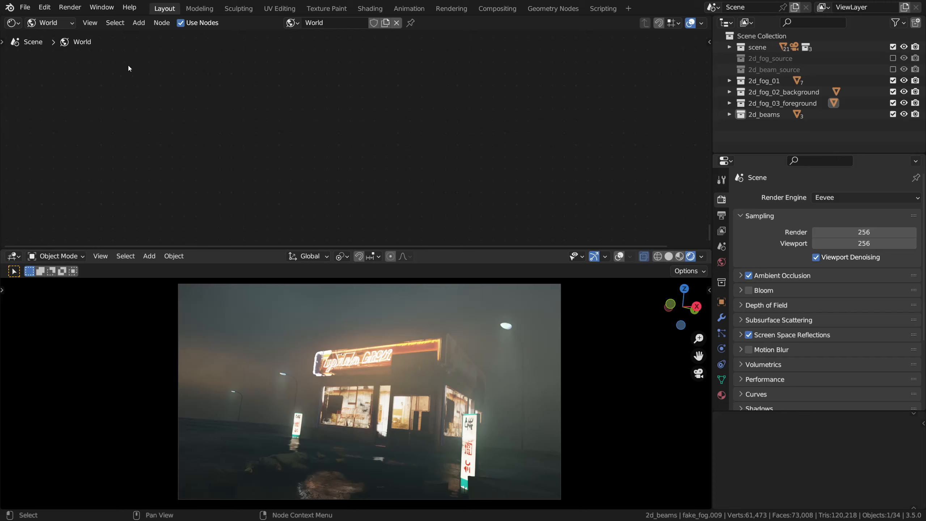
key("Home")
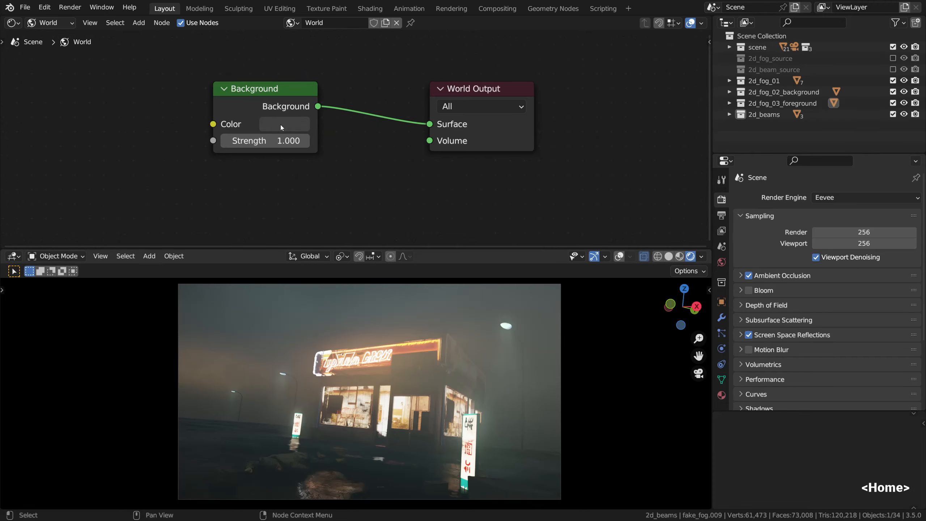
Step: Add a Principled Volume shader below the Background node and connect its output to the World Output's Volume input
key("shift+a")
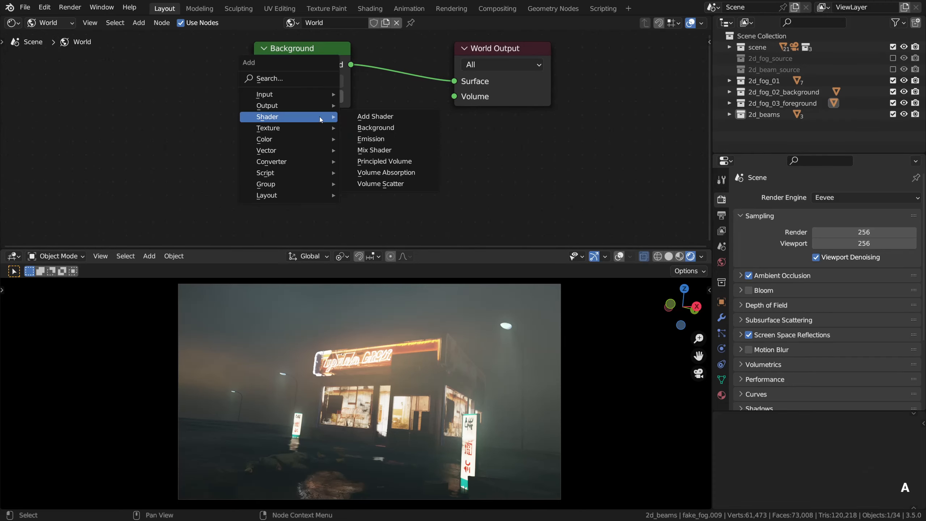
left_click(394, 161)
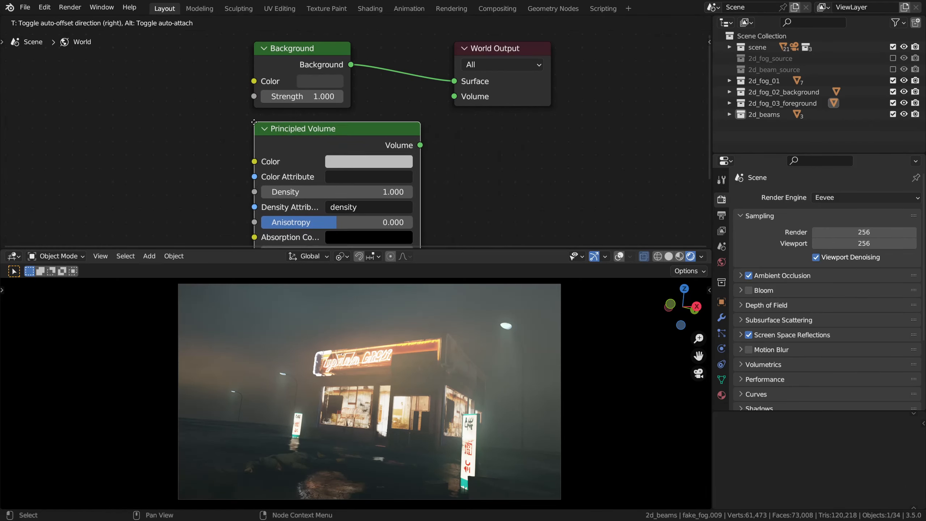
left_click(249, 124)
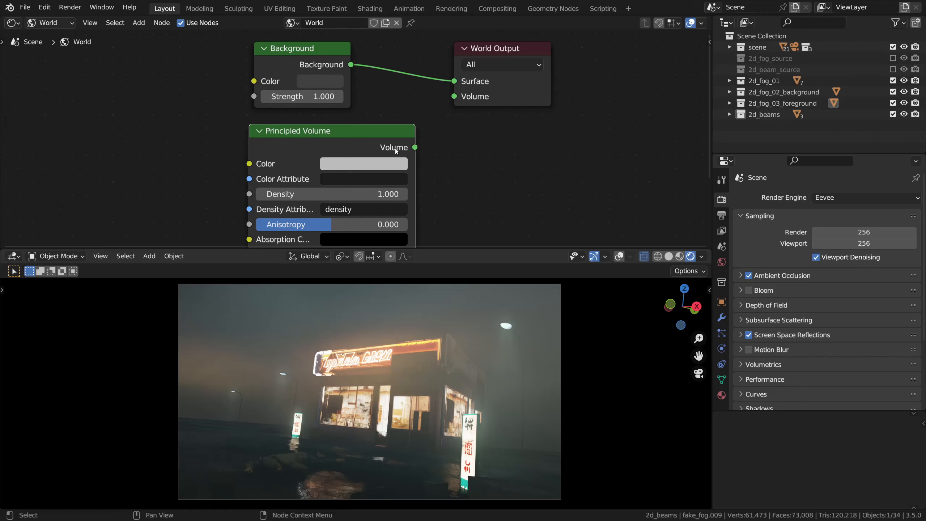
left_click_drag(415, 147, 428, 134)
left_click_drag(452, 101, 452, 101)
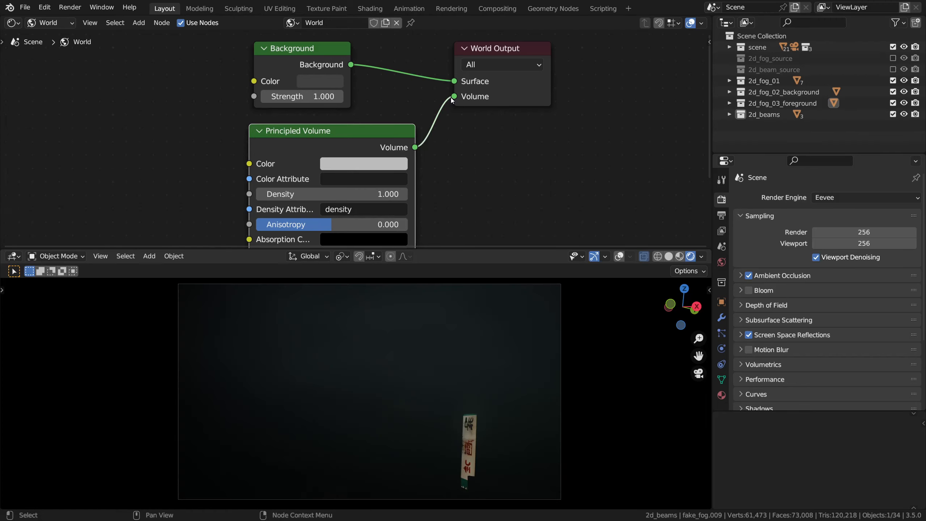
middle_click_drag(424, 144, 474, 71)
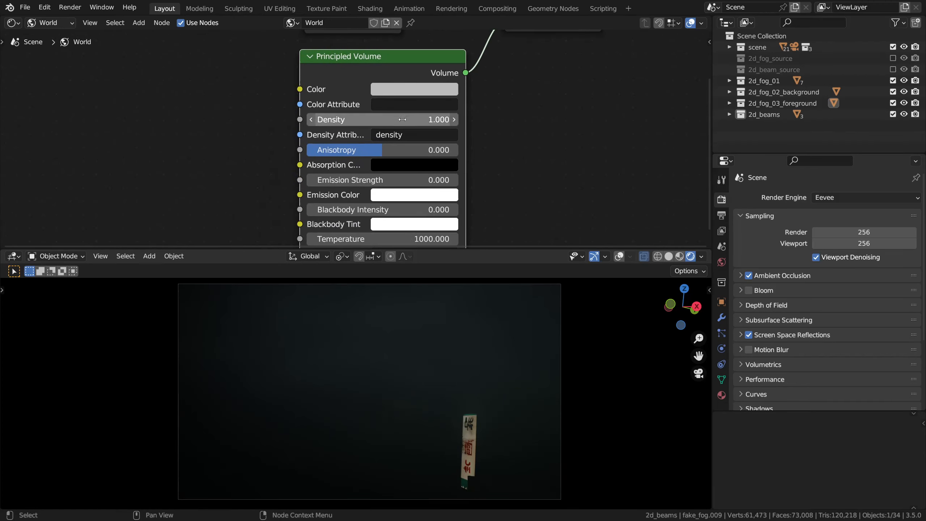
Step: Try Principled Volume densities of 0 and 0.020, comparing the fog in the rendered view
left_click_drag(419, 119, 270, 120)
scroll(178, 428, "up", 8)
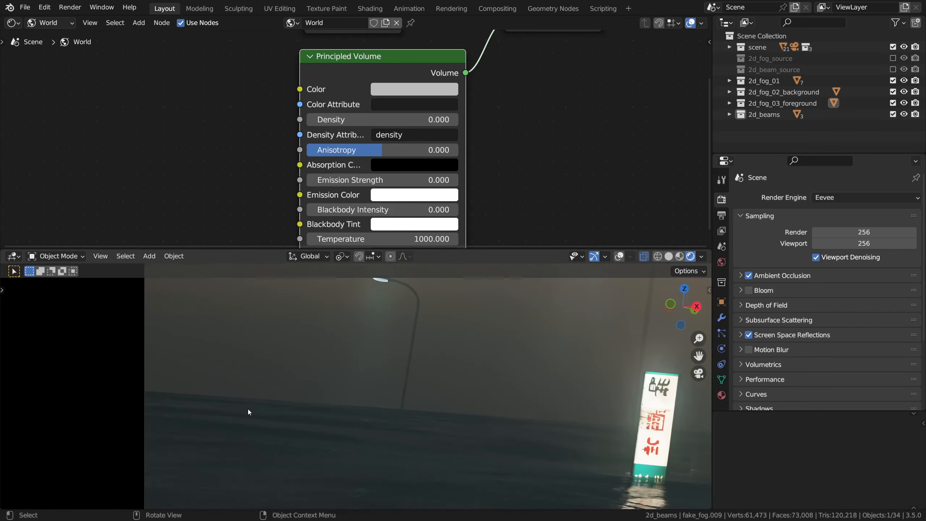
middle_click_drag(247, 409, 363, 417)
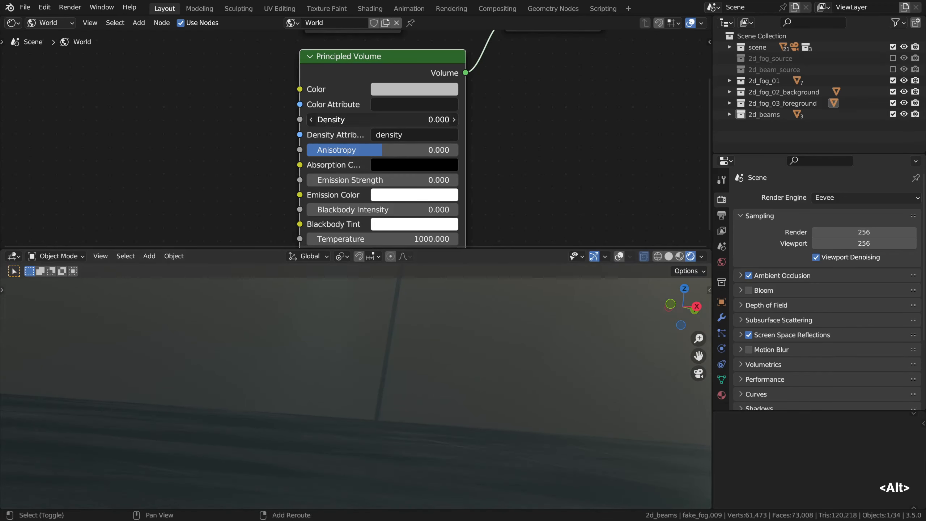
left_click_drag(383, 120, 384, 120)
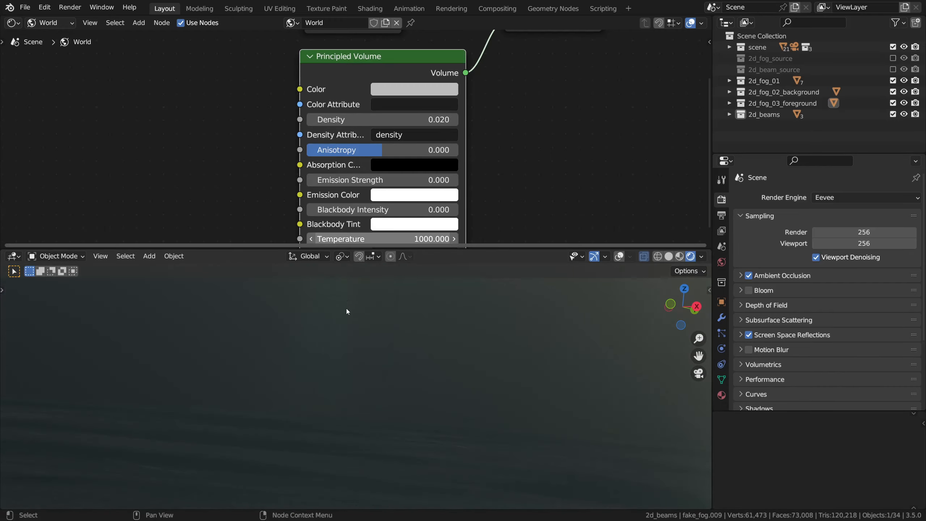
middle_click_drag(346, 308, 296, 386, "alt")
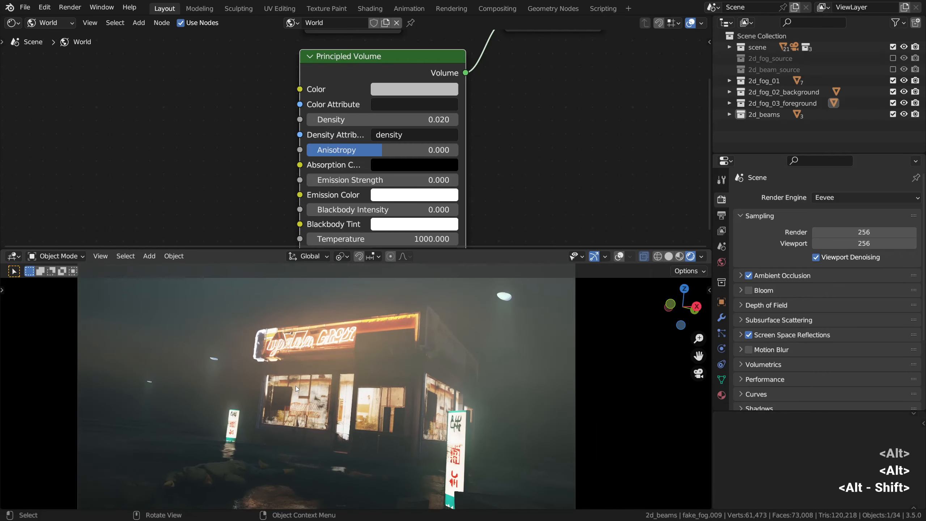
Step: Set the Principled Volume density to 0.012 and reframe the rendered shop
mouse_move(357, 120)
left_mouse_down()
mouse_move(346, 120)
mouse_move(356, 115)
left_mouse_up()
left_click(356, 116)
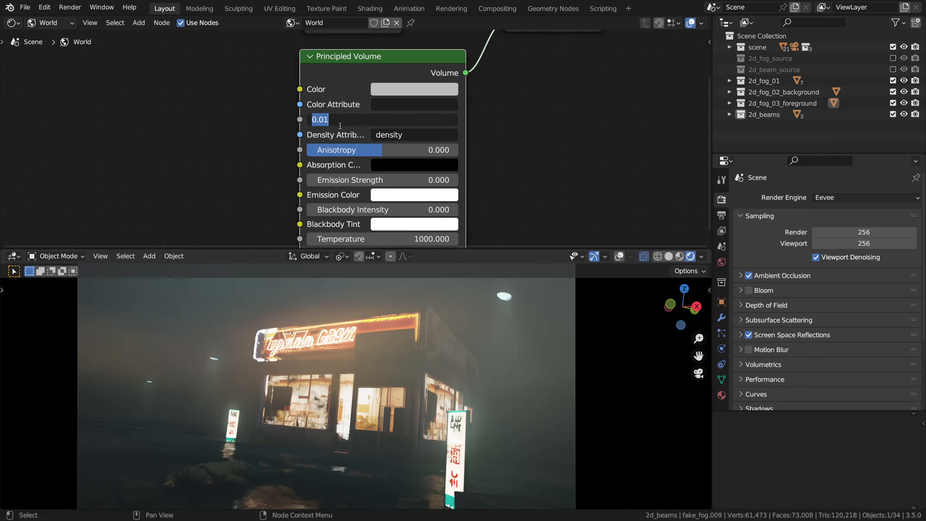
type("2")
key("Return")
scroll(320, 362, "down", 2)
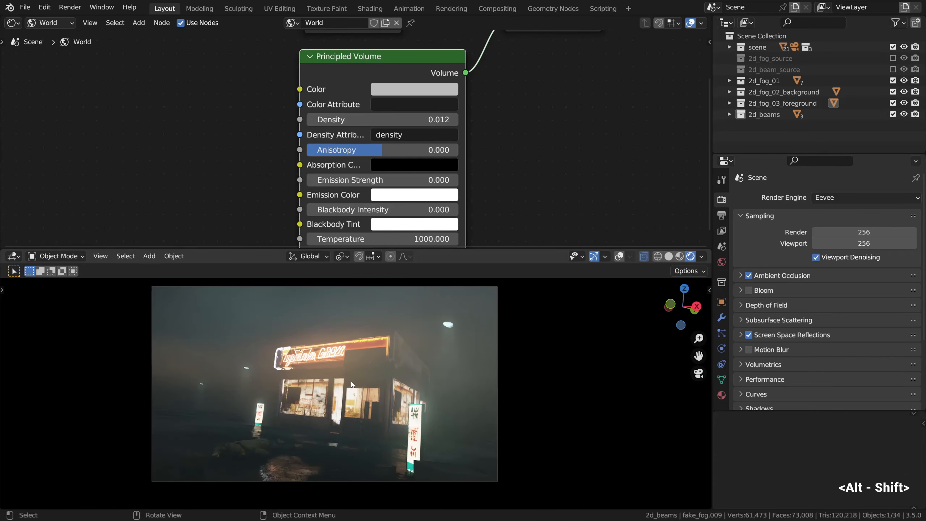
left_click_drag(351, 381, 347, 375, "ctrl+alt")
middle_click_drag(292, 372, 305, 377, "alt")
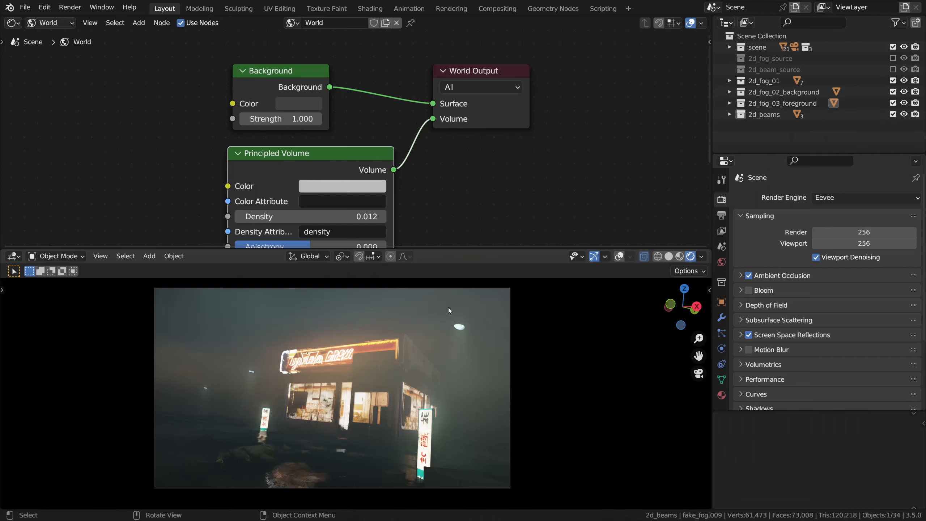
Step: Turn the World node editor back into a 3D viewport and enlarge the rendered camera view below it
key("shift+F5")
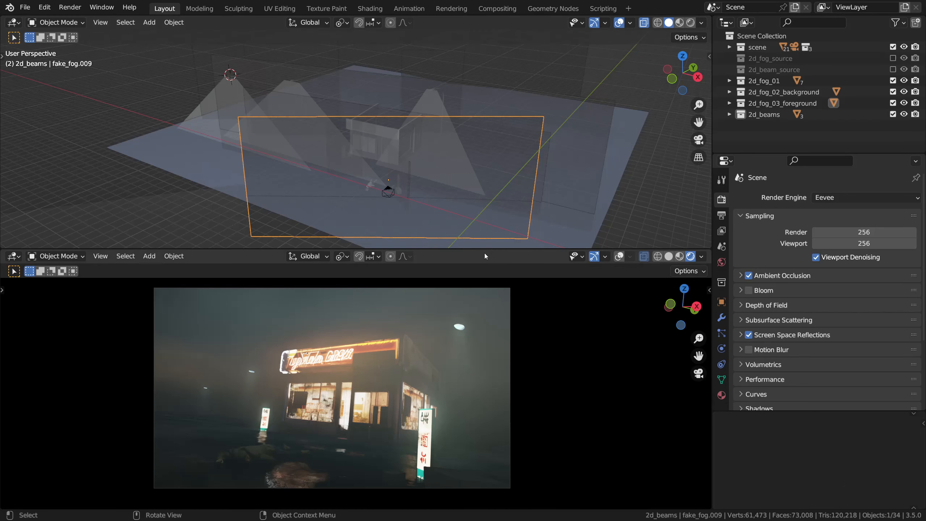
left_click_drag(485, 251, 467, 163)
scroll(450, 263, "up", 2)
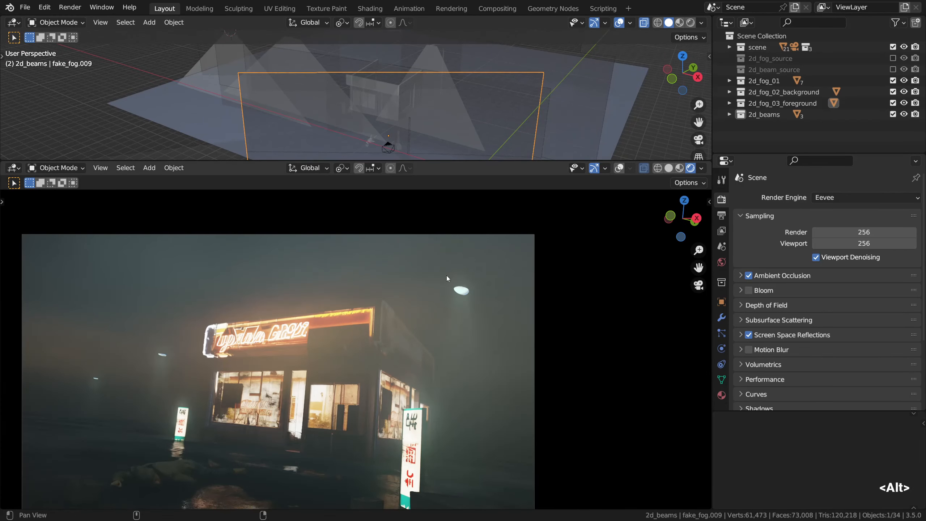
left_click_drag(448, 276, 544, 233, "alt+shift")
left_click_drag(503, 260, 505, 260, "ctrl+alt")
left_click_drag(505, 259, 505, 266, "alt+shift")
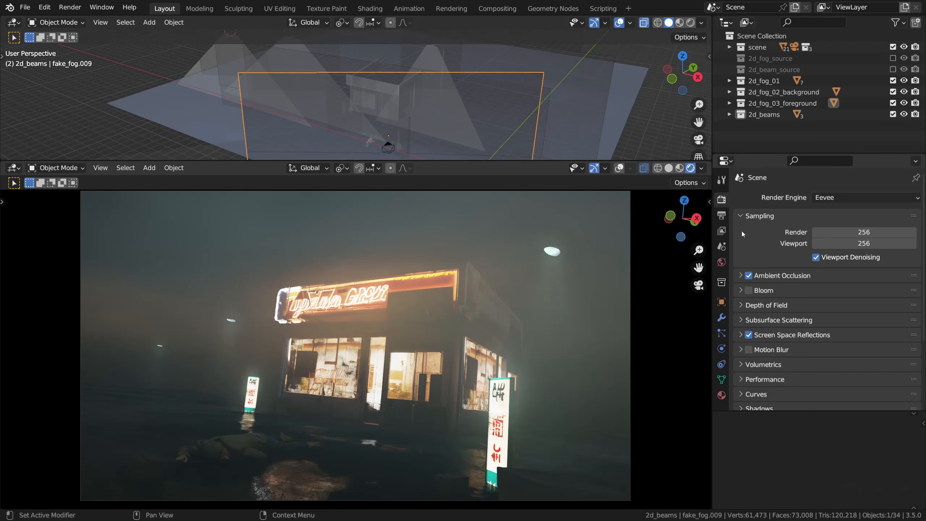
Step: Enable Bloom in the Eevee settings and lower its threshold to 0.528
left_click(741, 290)
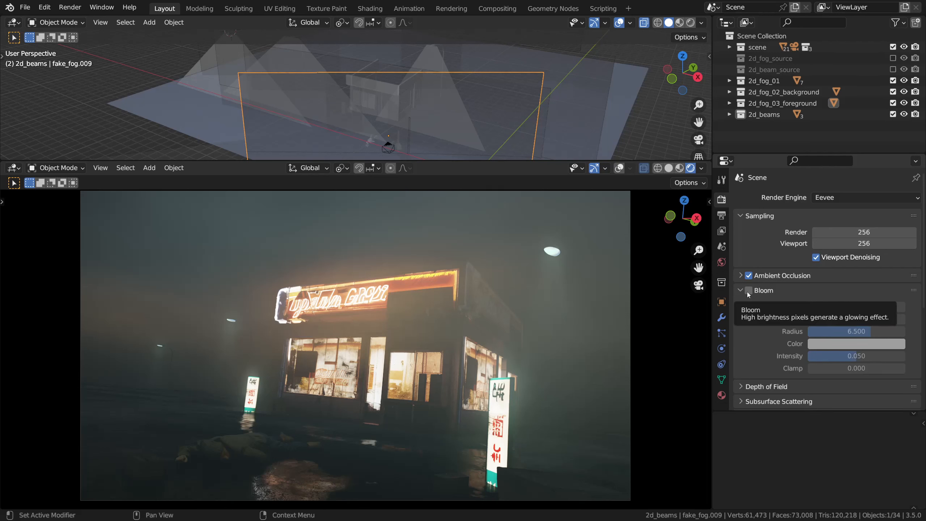
left_click(746, 292)
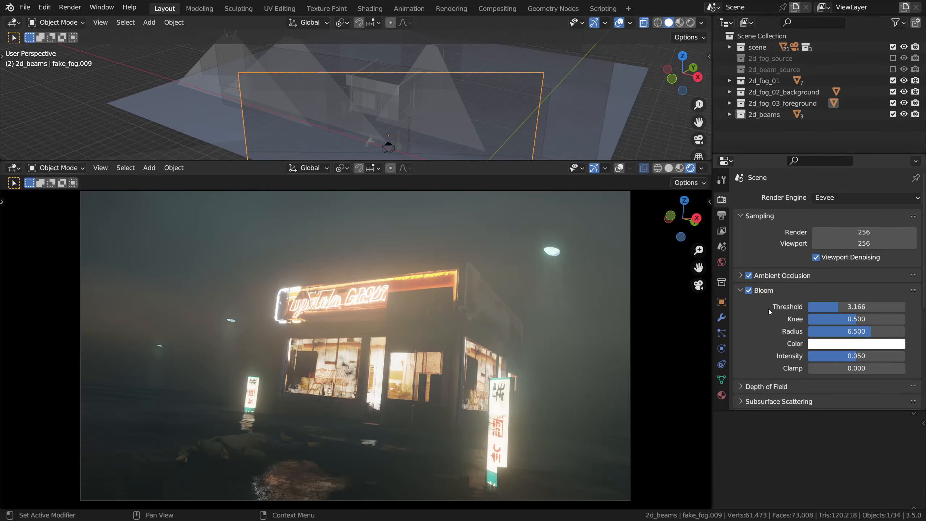
mouse_move(835, 305)
left_mouse_down()
mouse_move(802, 306)
mouse_move(818, 306)
left_mouse_up()
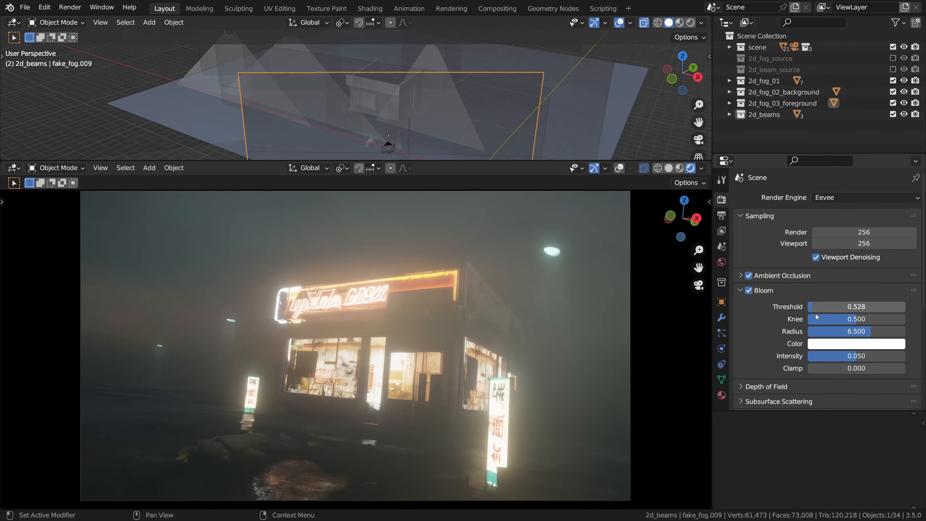
Step: Compare the rendered scene with Bloom off and on, leaving it enabled
left_click(749, 291)
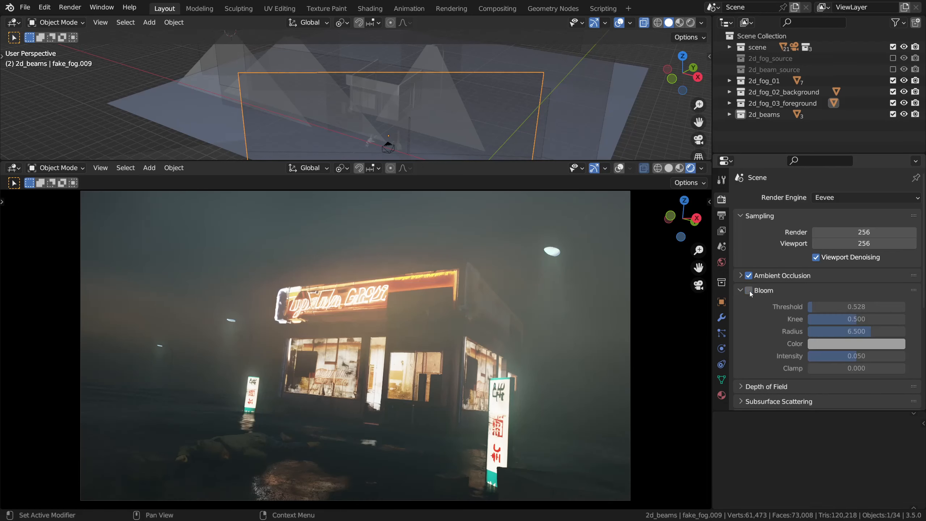
left_click(749, 291)
left_click(749, 290)
left_click(749, 290)
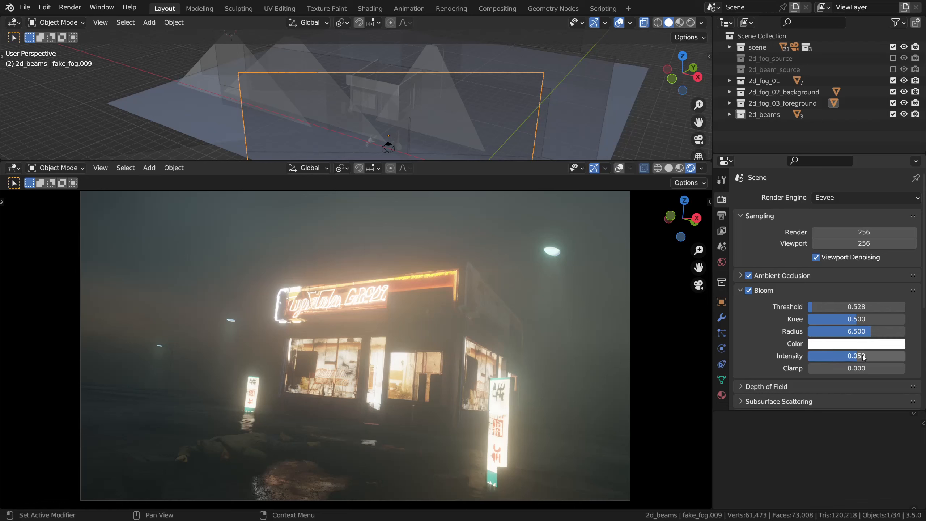
Step: Set the Bloom intensity to 0.015 and its radius to 6.092
key("Return")
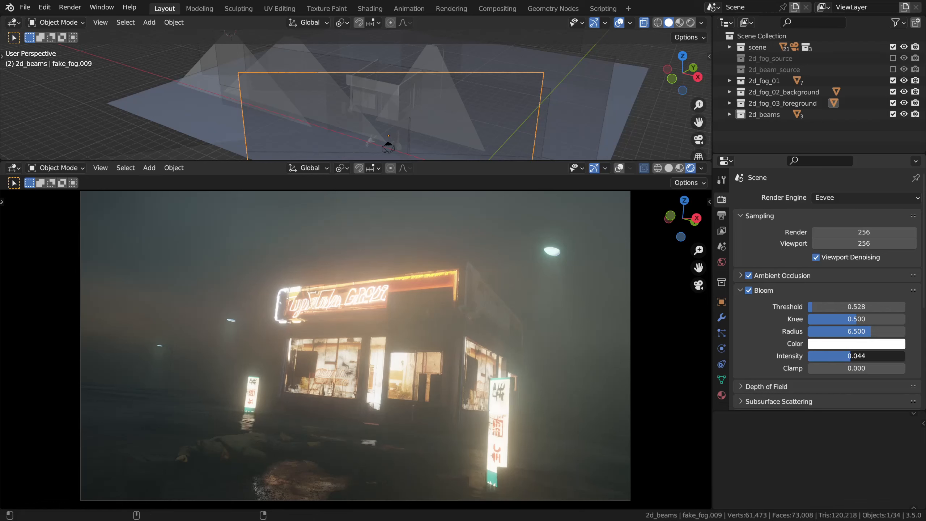
left_click_drag(839, 356, 868, 331)
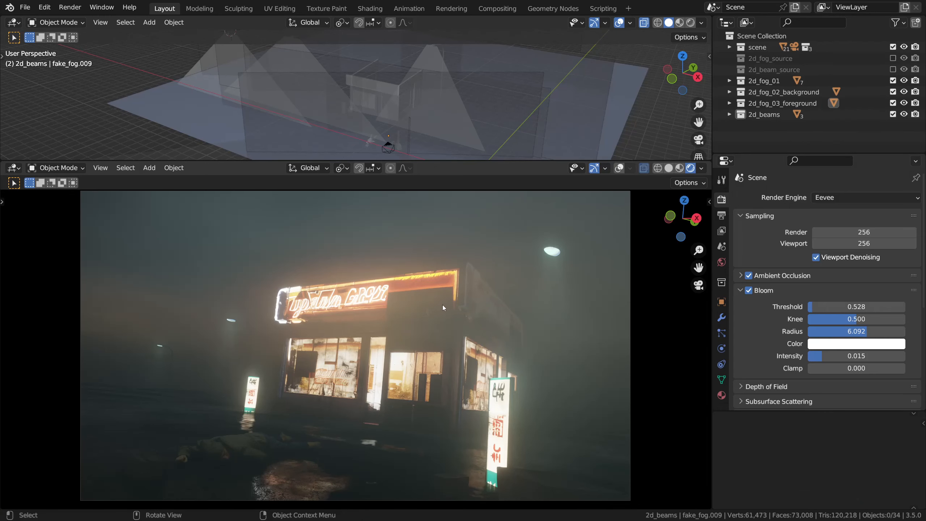
Step: Switch the render engine to Cycles to preview the foggy scene and switch it back to Eevee
left_click(817, 200)
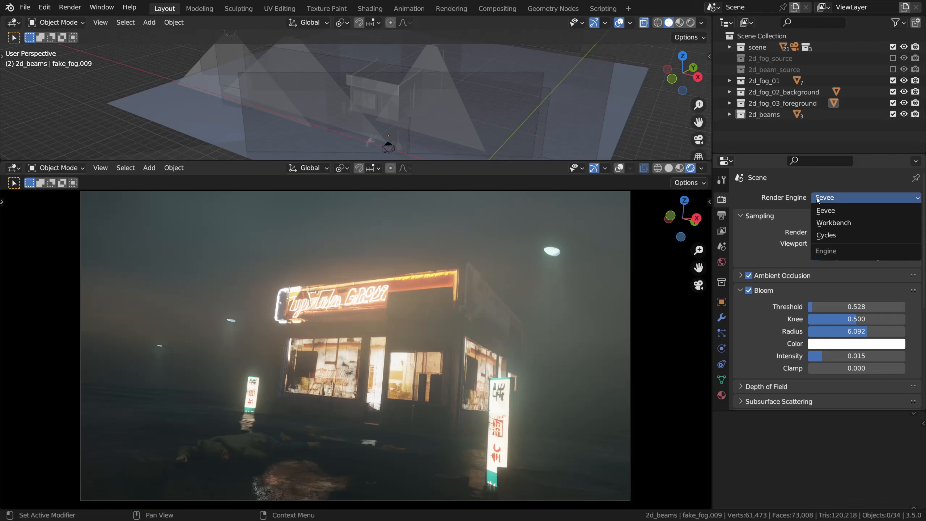
left_click(825, 235)
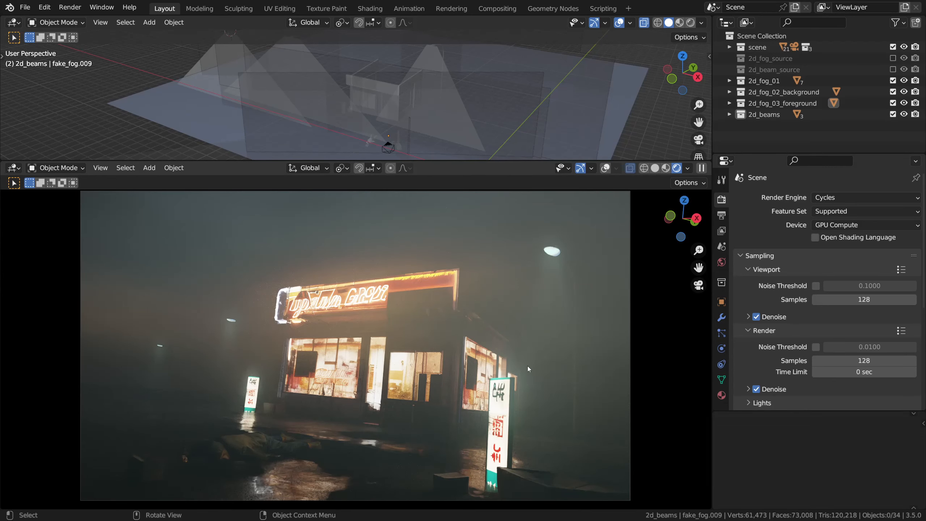
middle_click_drag(457, 373, 427, 389, "alt")
key("alt")
key("0")
left_click(823, 198)
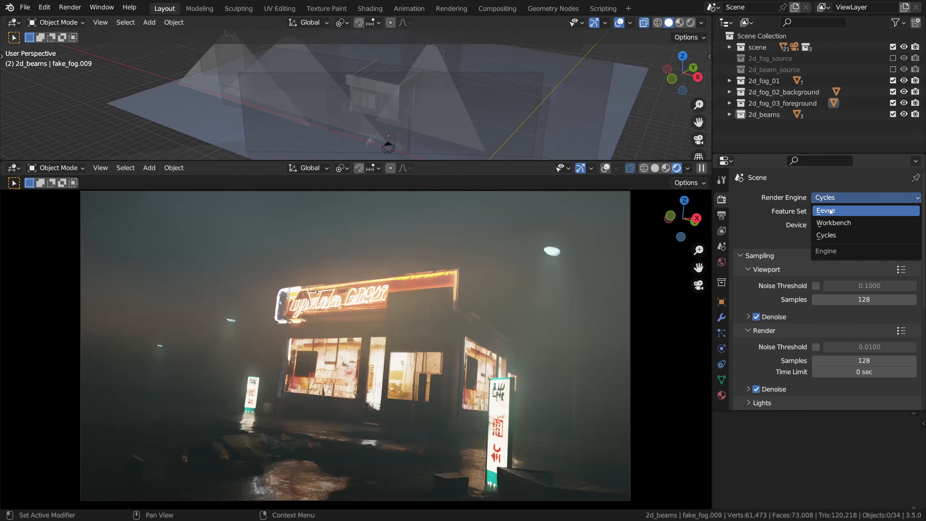
left_click(830, 212)
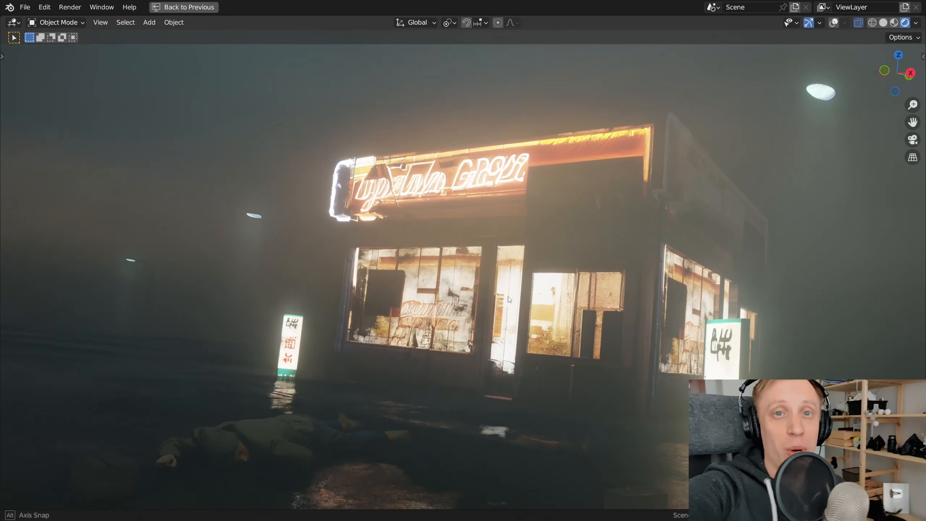
Step: Examine the foggy shop scene from different angles in the maximized rendered viewport with walk navigation, and restore the regular layout
mouse_move(504, 288)
middle_mouse_down()
mouse_move(512, 305)
mouse_move(524, 300)
mouse_move(507, 302)
middle_mouse_up()
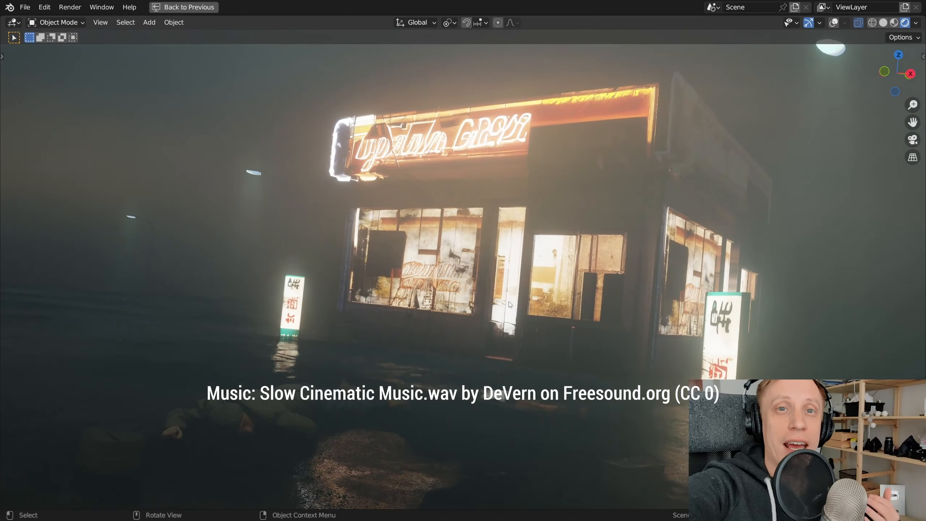
key("shift+grave")
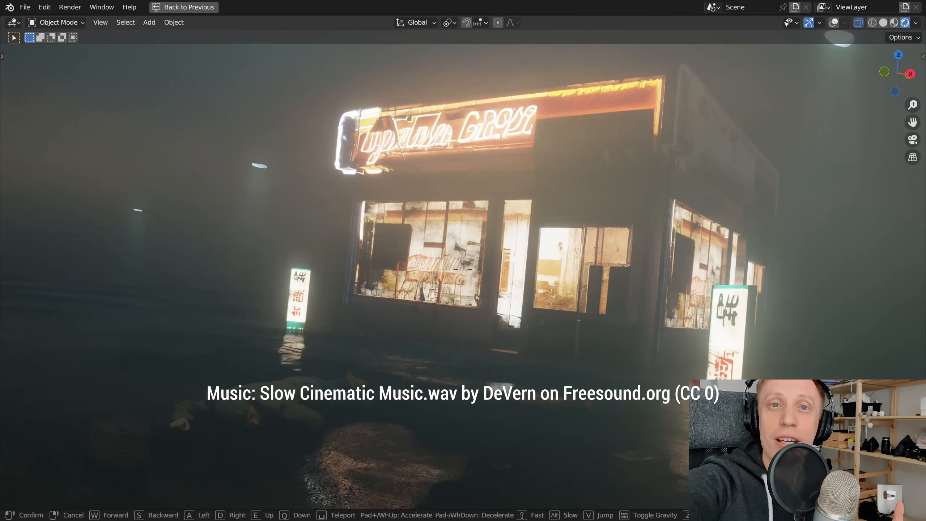
key("s")
key("d")
key("a")
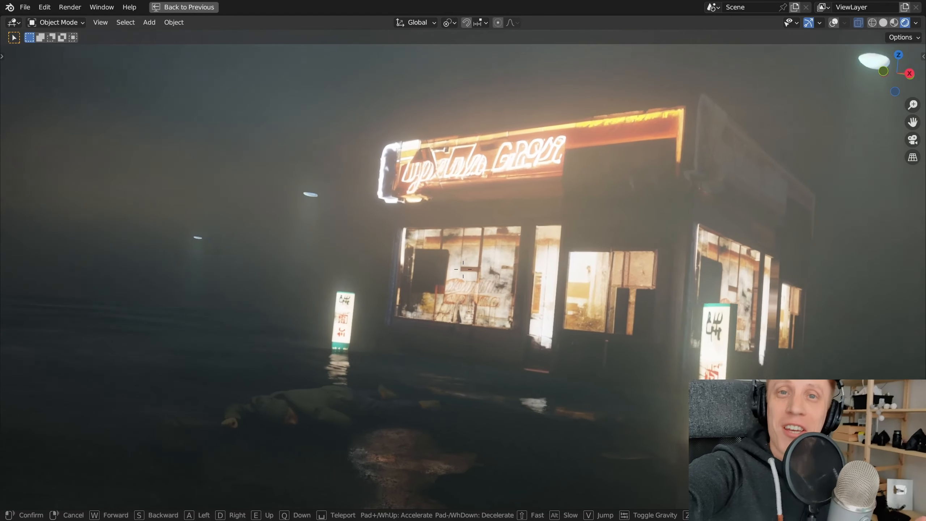
key("a")
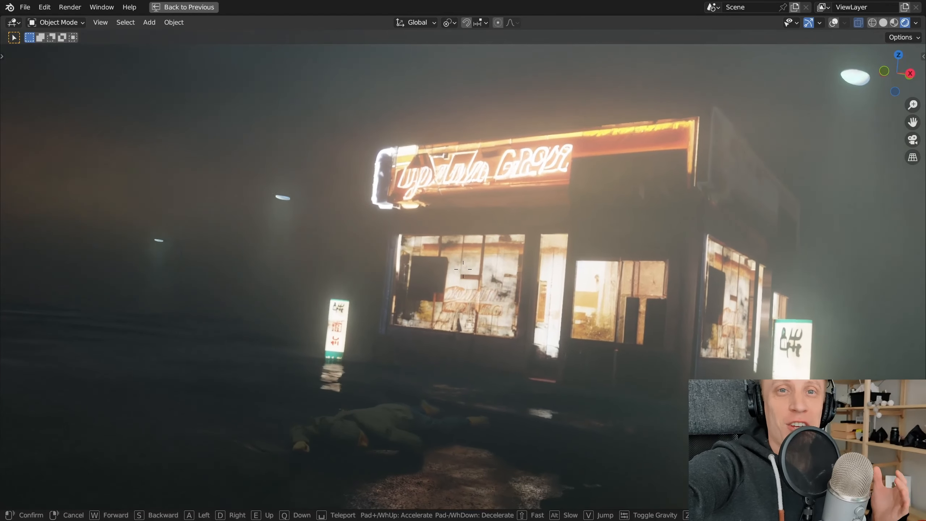
key("a")
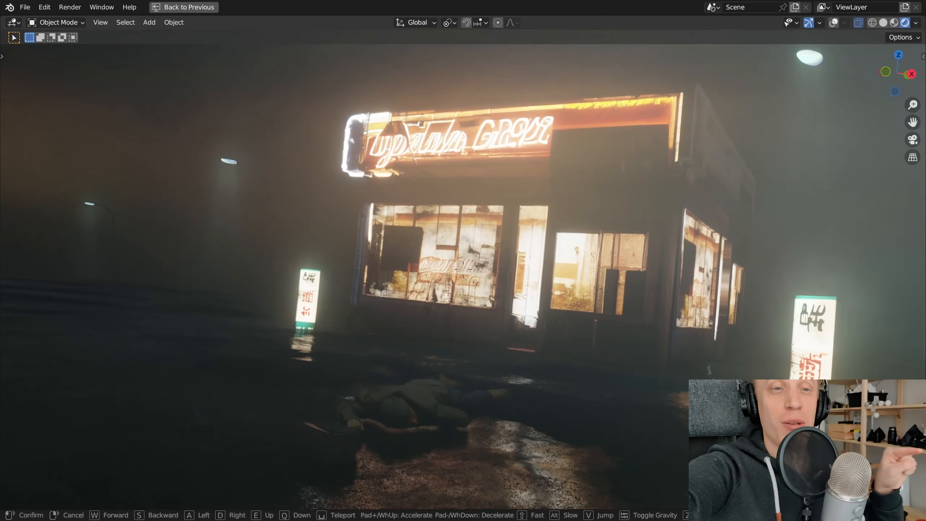
key("d")
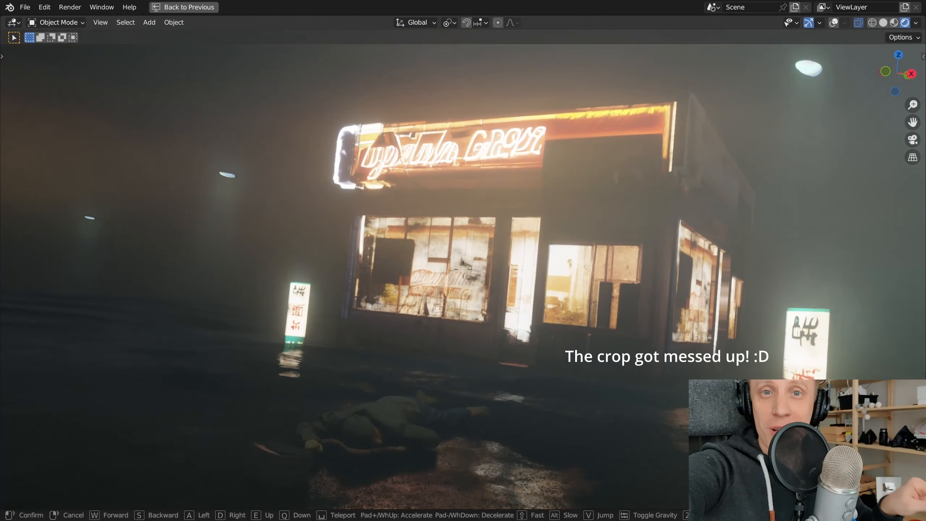
key("d")
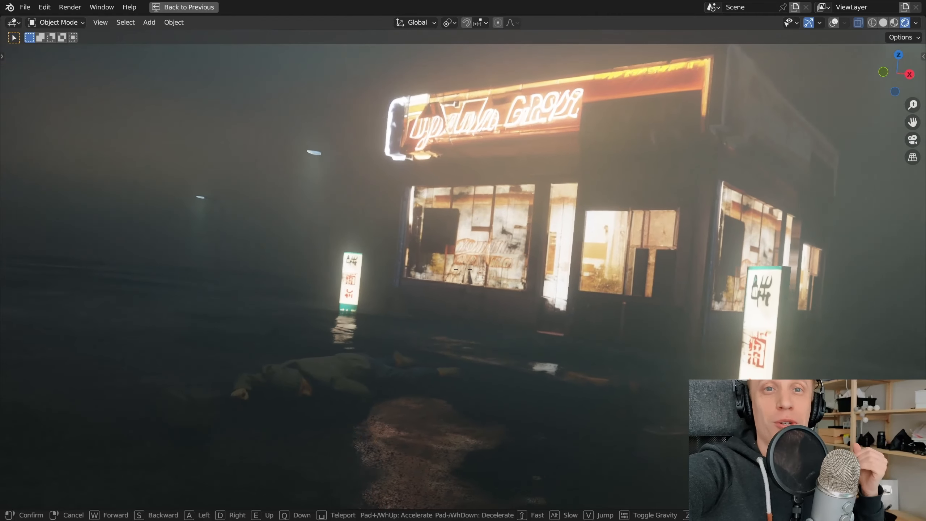
key("d")
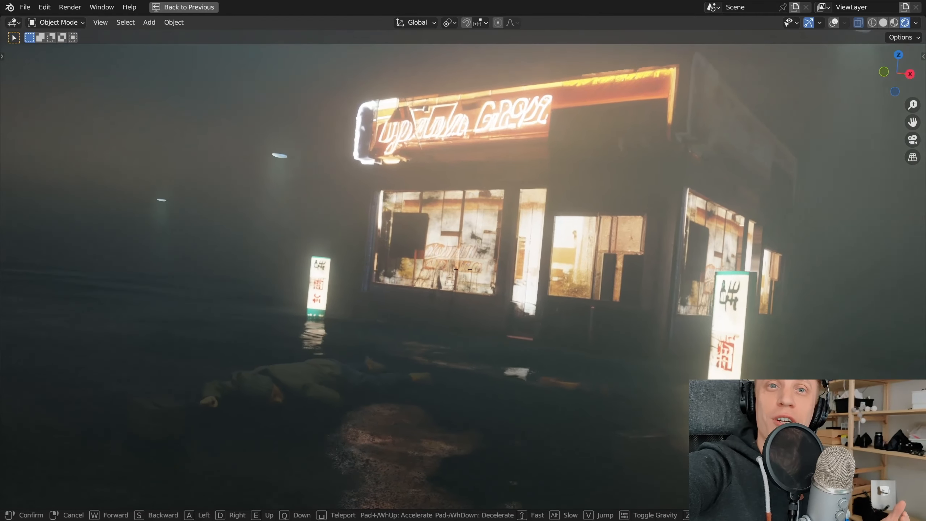
key("d")
key("s")
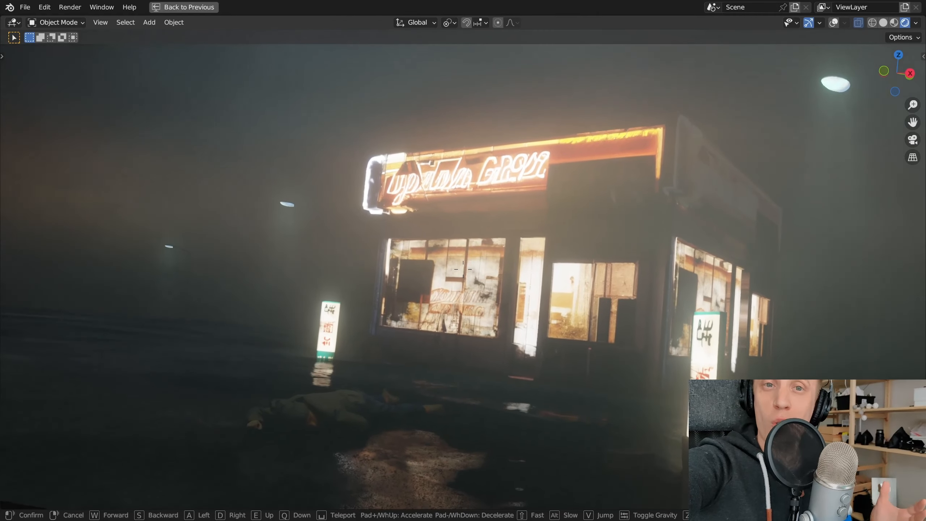
key("w")
key("w")
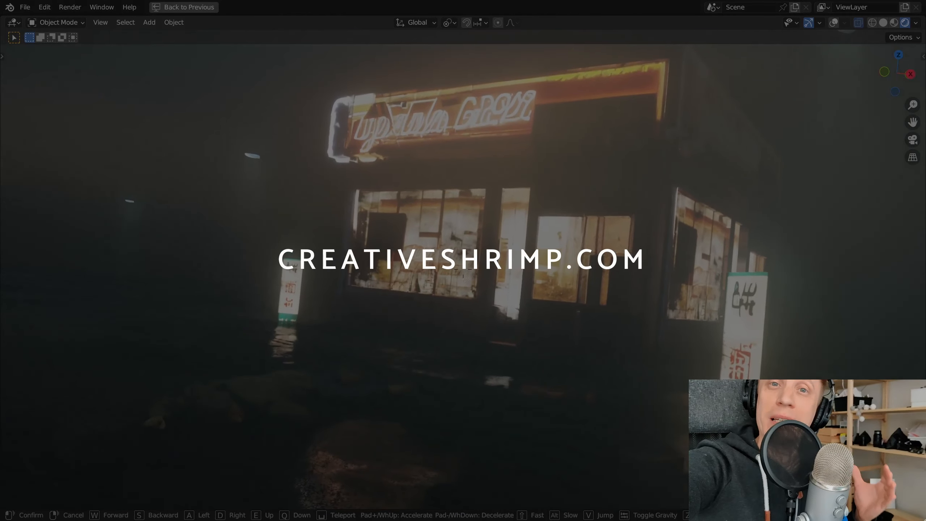
key("s")
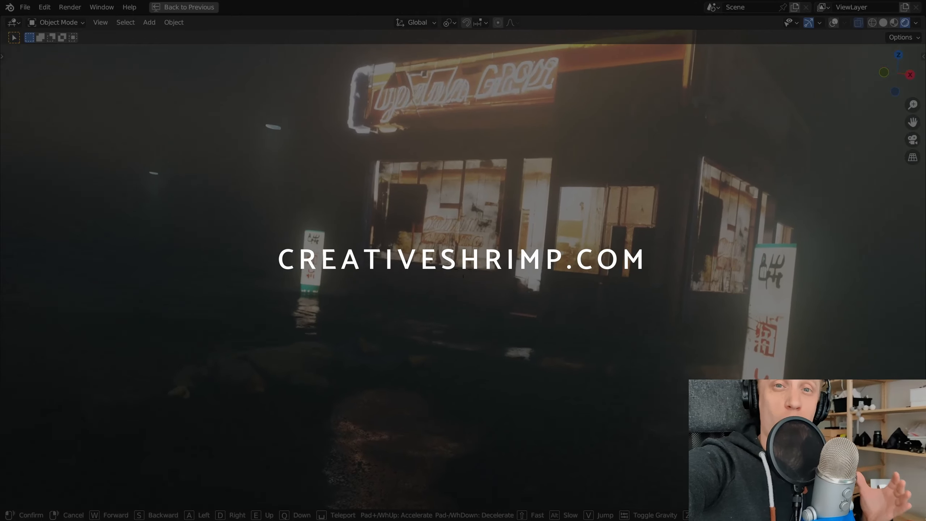
key("s")
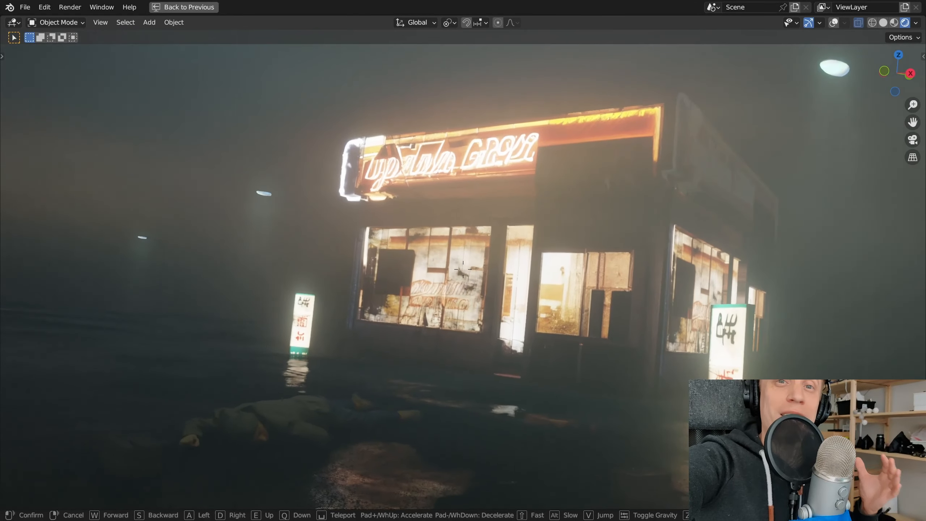
left_click(463, 269)
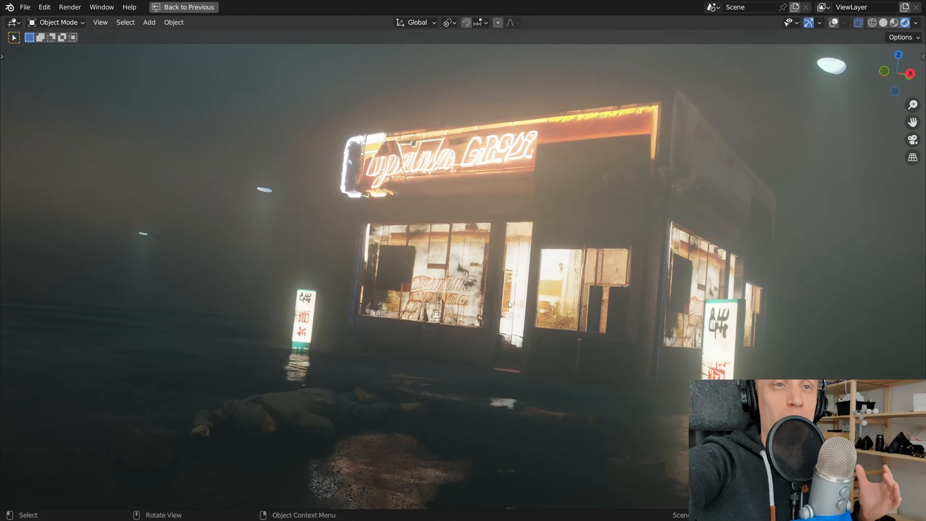
key("ctrl+space")
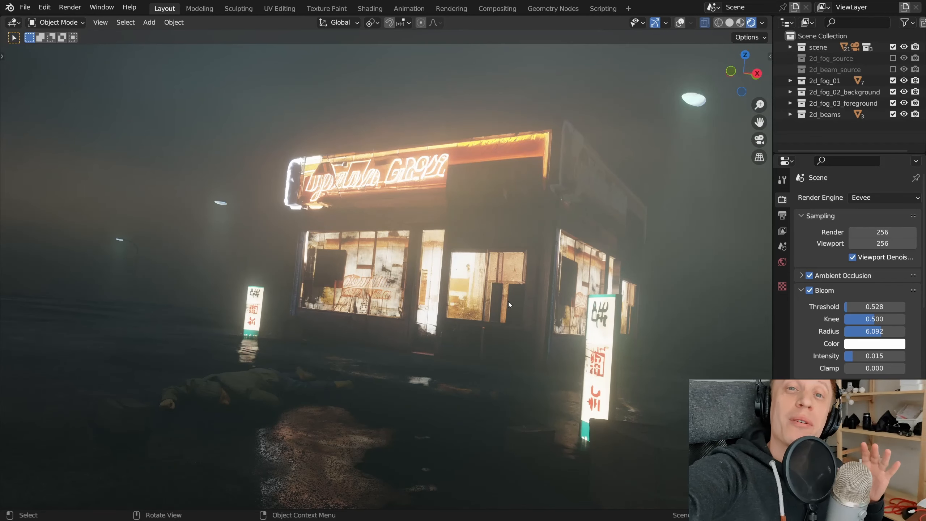